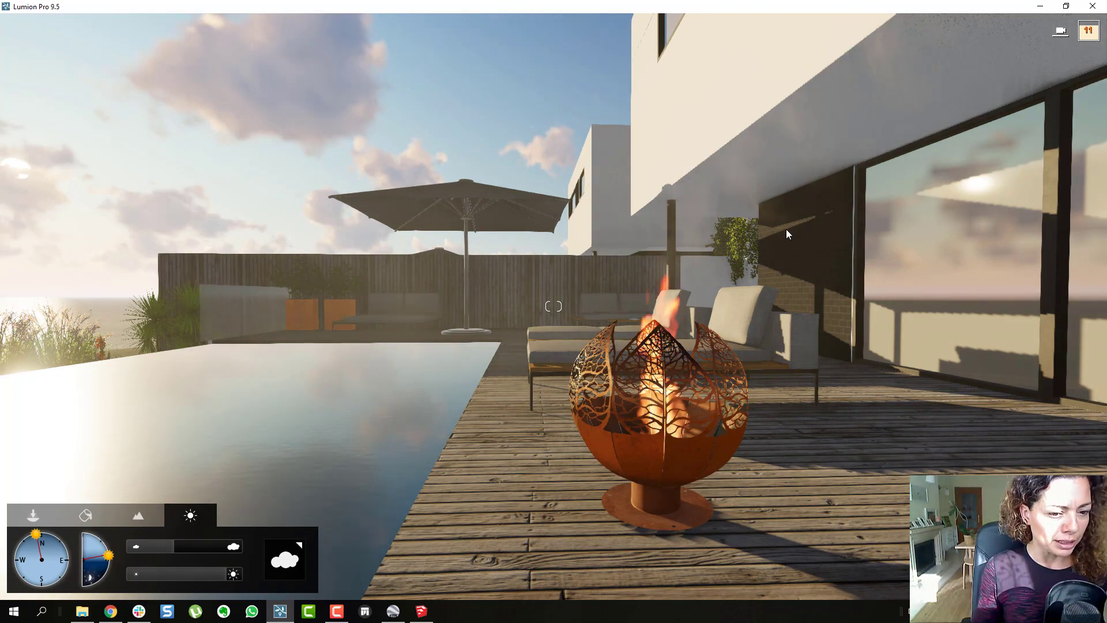
Step: Look around the pool terrace and garden and face the sea beyond the planting
right_click_drag(554, 323, 709, 413)
key("w")
key("w")
key("s")
left_click_drag(710, 412, 735, 408)
right_click_drag(736, 407, 438, 447)
key("w")
right_click_drag(496, 341, 273, 392)
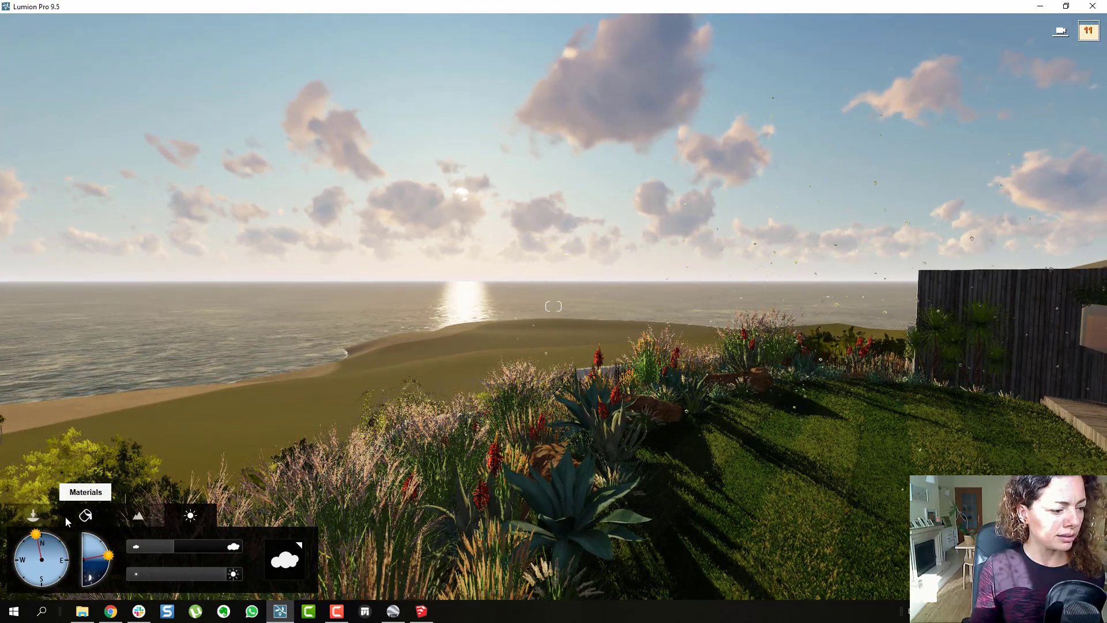
Step: Browse the sound library and place the Beach LargeWaves 001 nature sound in the sea near the shoreline
left_click(33, 518)
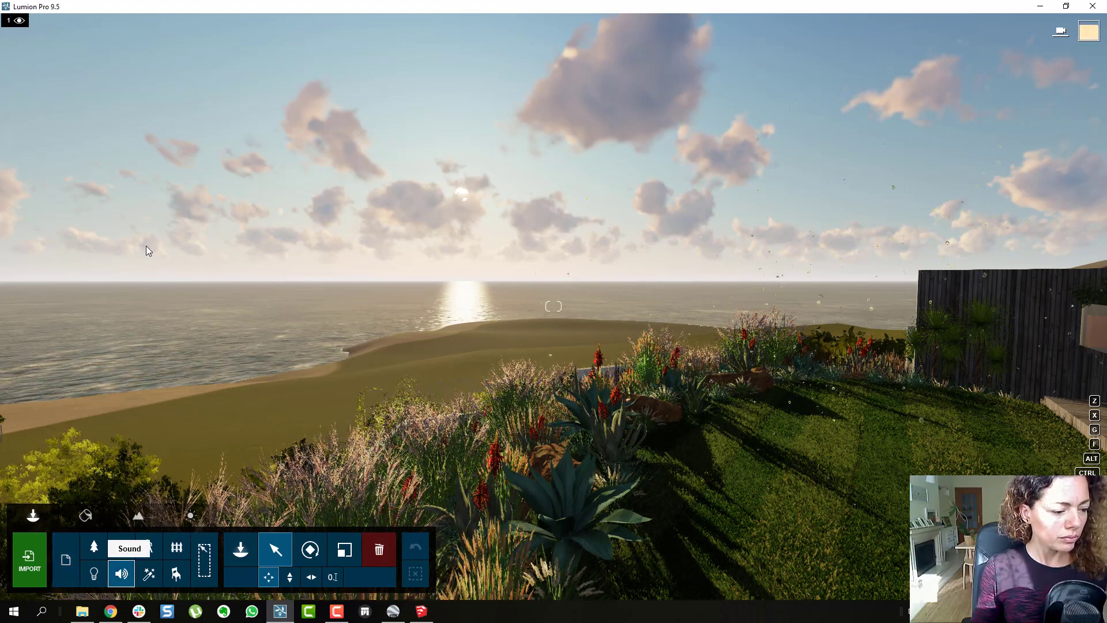
left_click(119, 577)
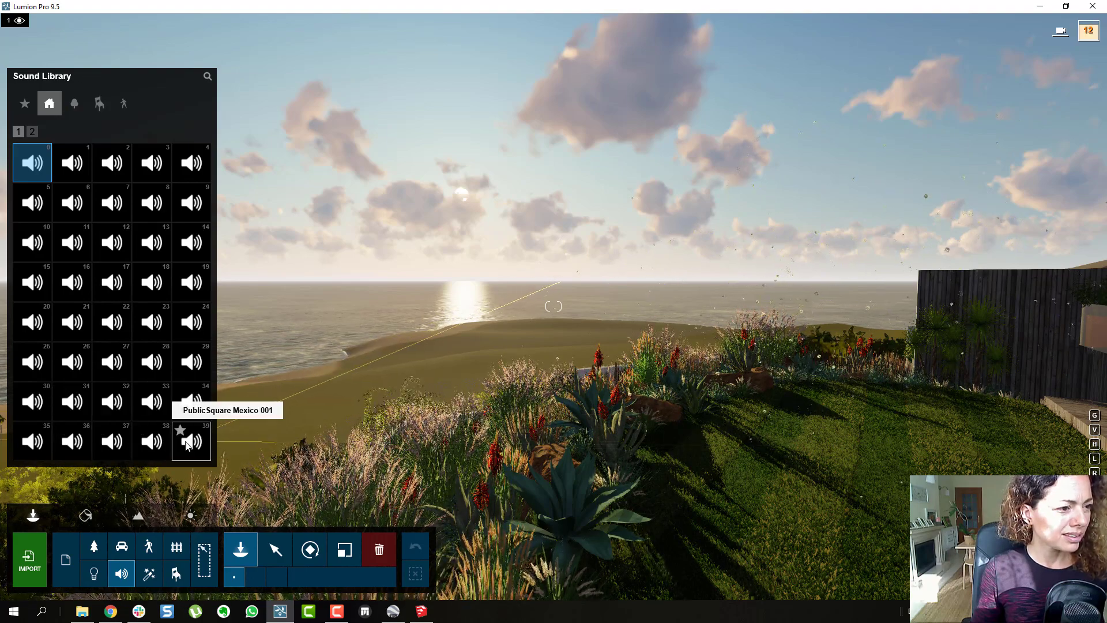
left_click(32, 134)
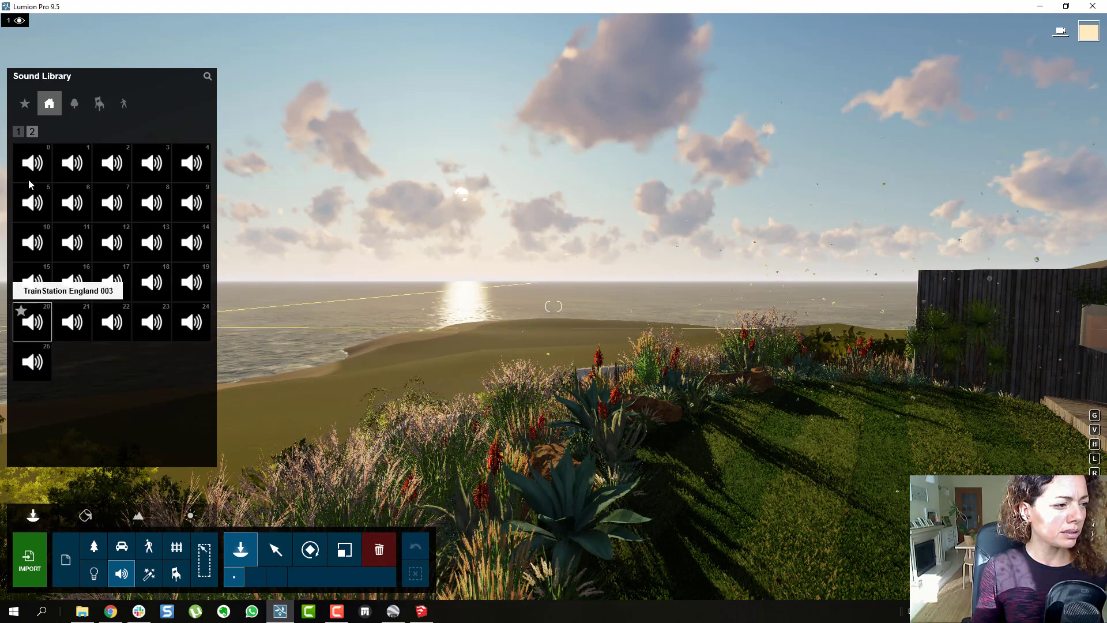
left_click(76, 103)
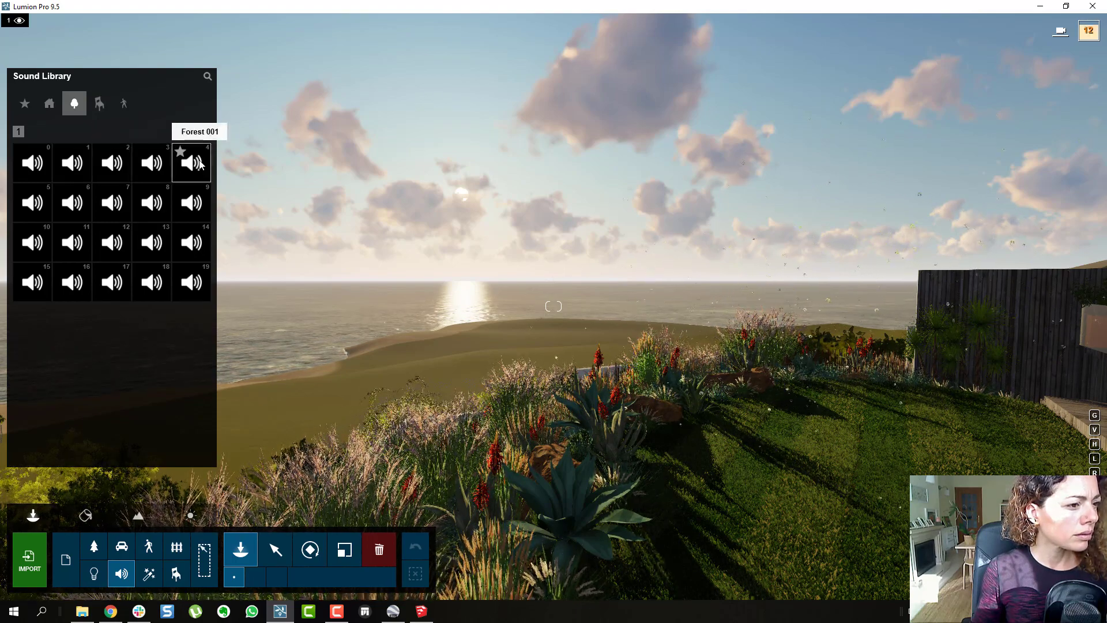
left_click(49, 169)
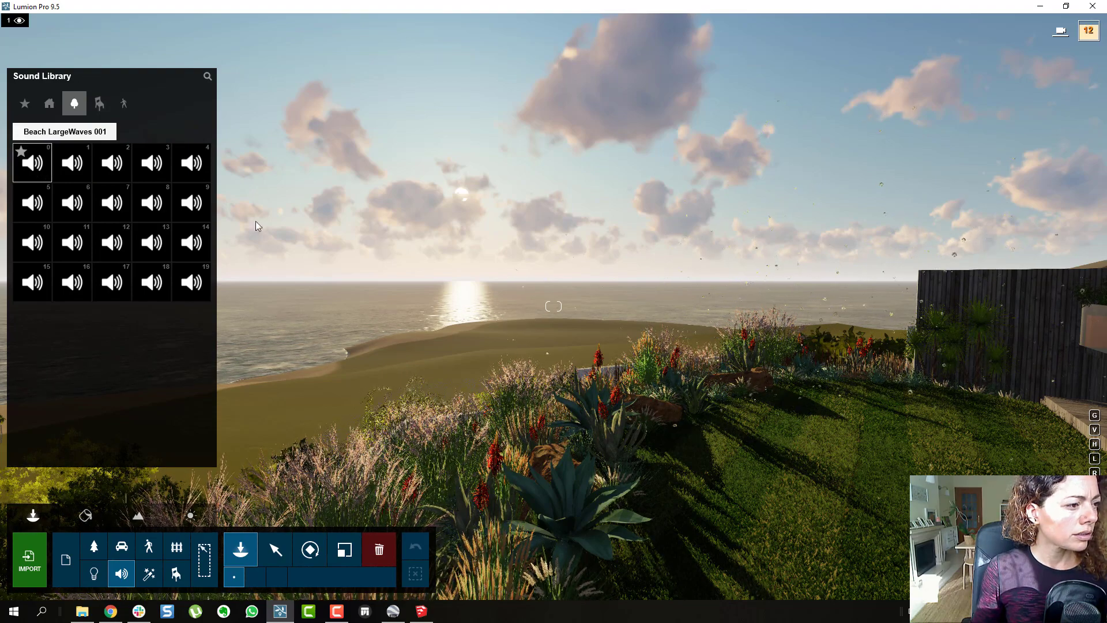
left_click(360, 318)
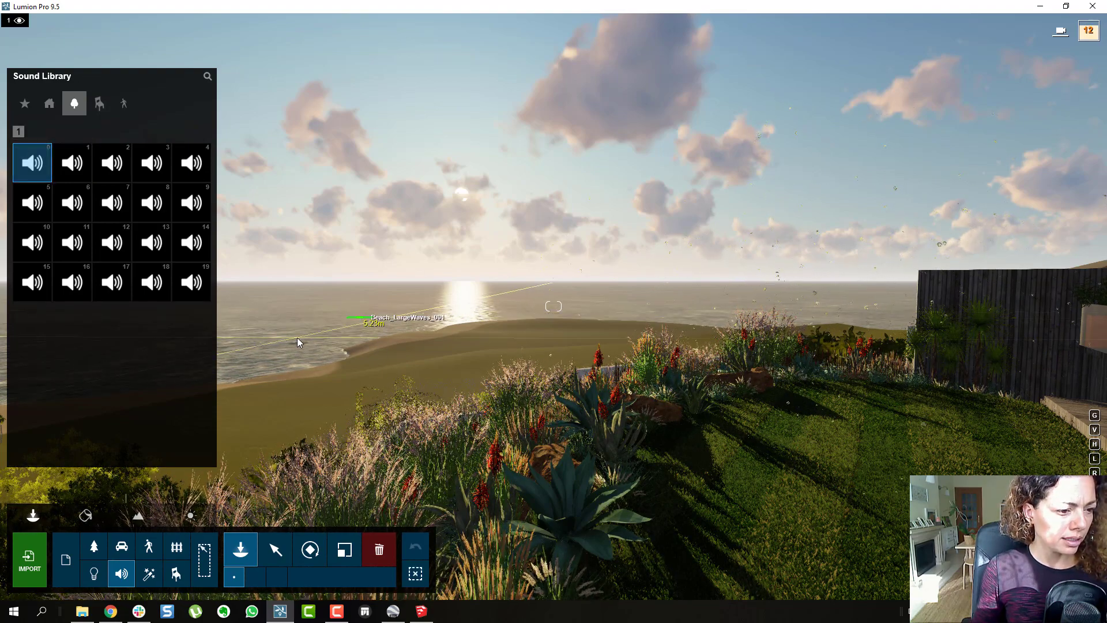
Step: Select the placed waves sound, raise its minimum distance slightly and set its maximum distance to about 434 m
left_click(276, 549)
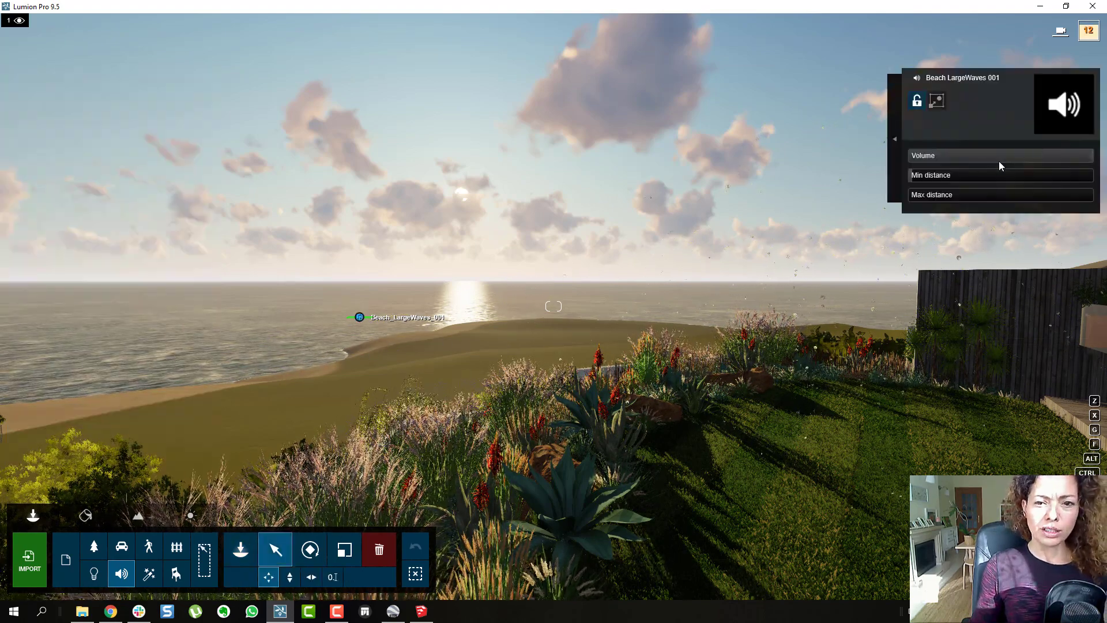
mouse_move(933, 179)
left_click_drag(933, 179, 1064, 196)
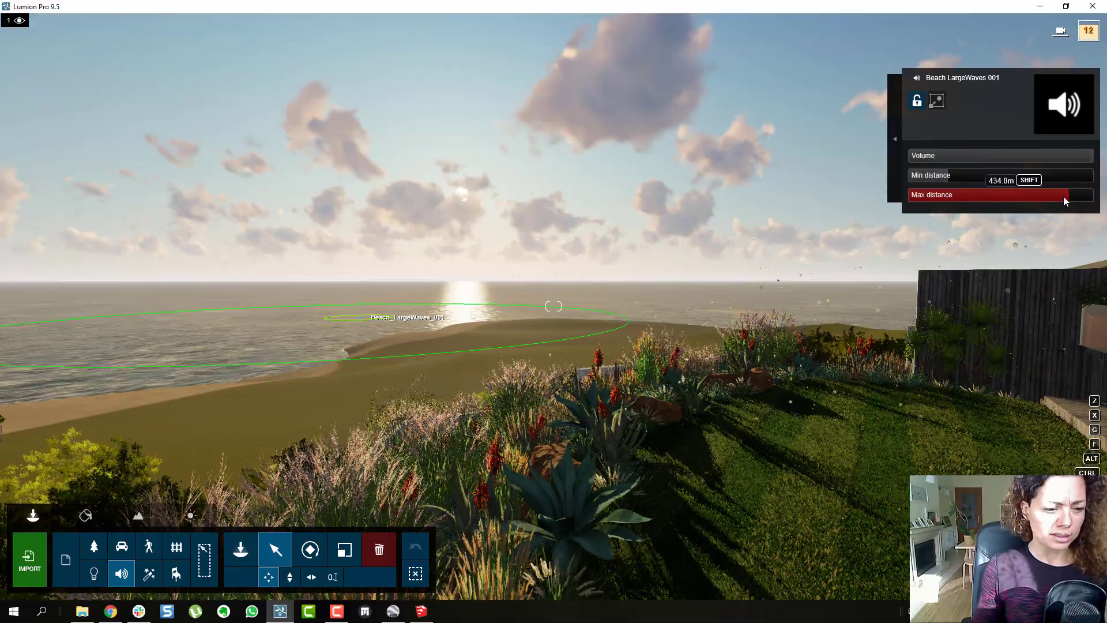
Step: Set the waves sound's minimum distance to about 161.3 m and its maximum distance to about 444.5 m
key("s")
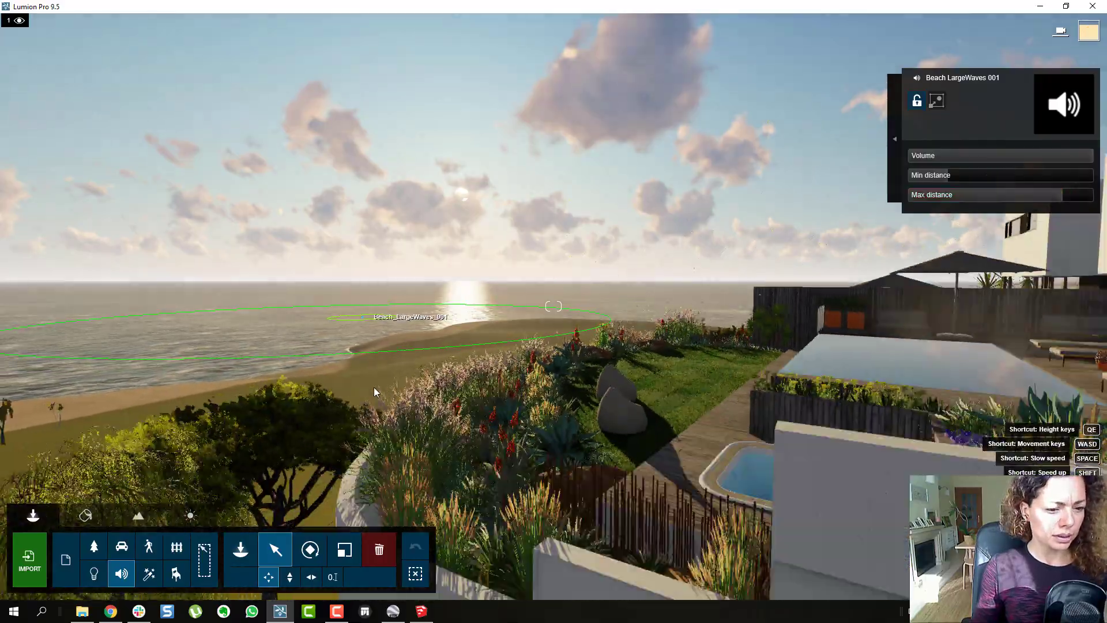
key("w")
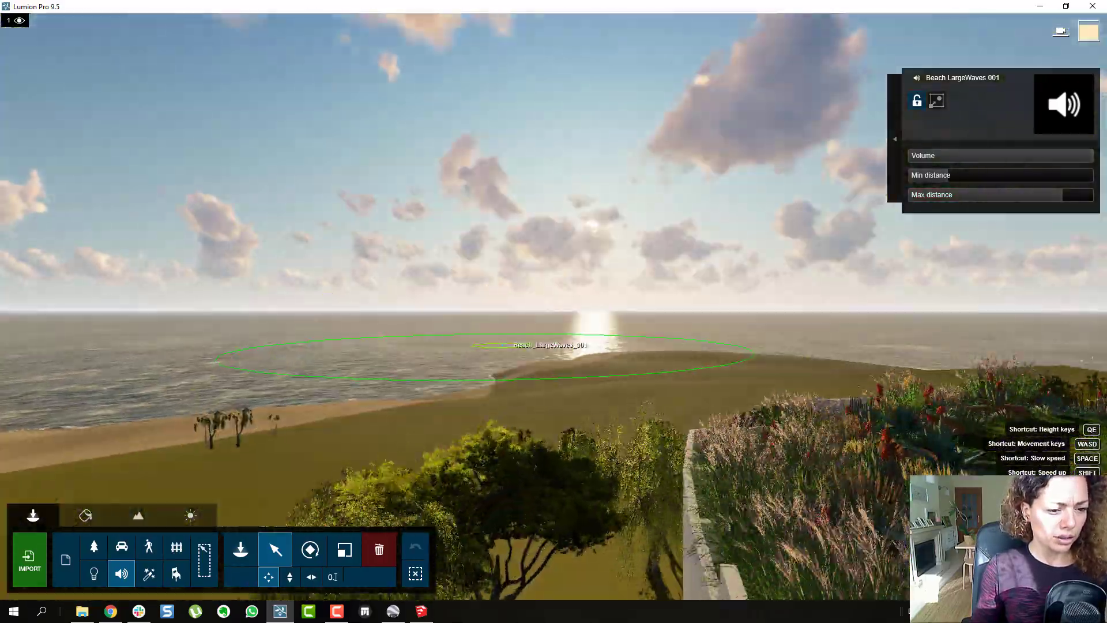
key("w")
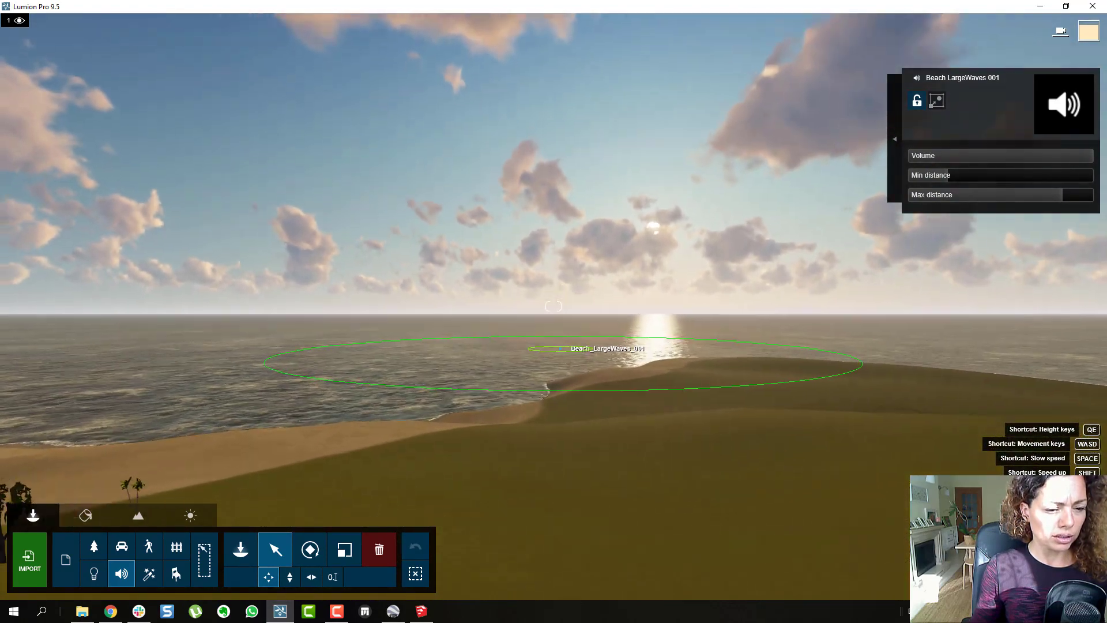
key("w")
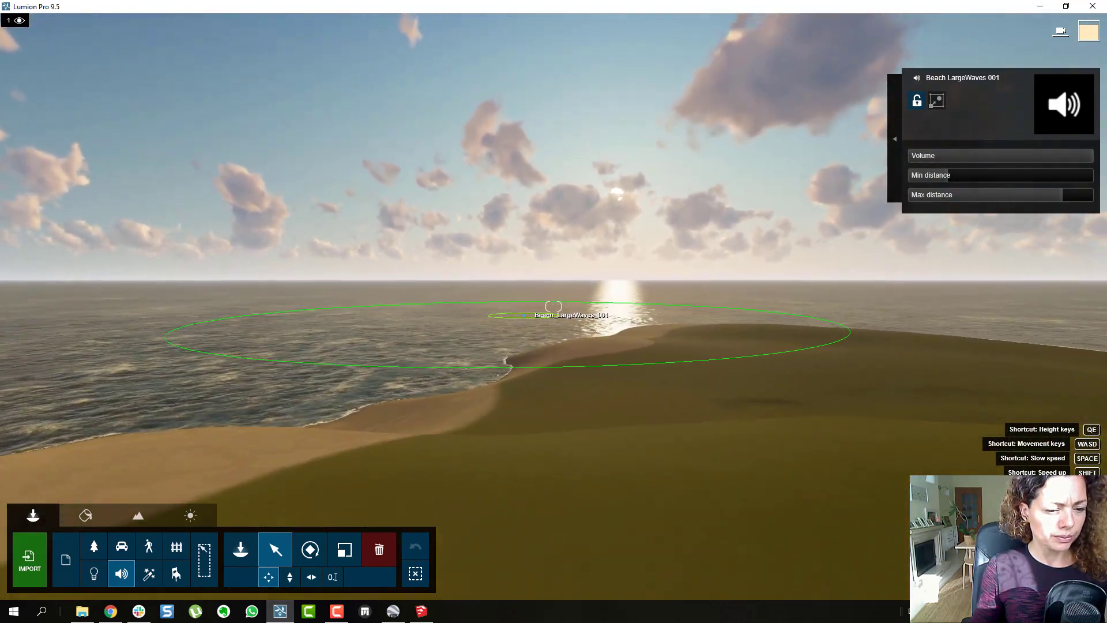
key("w")
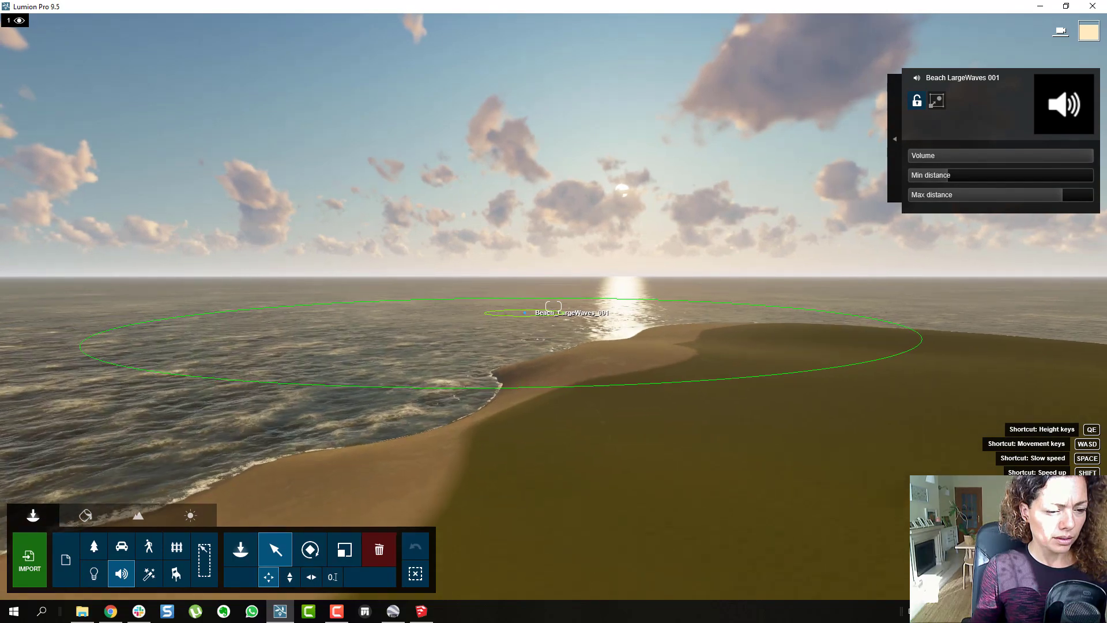
key("w")
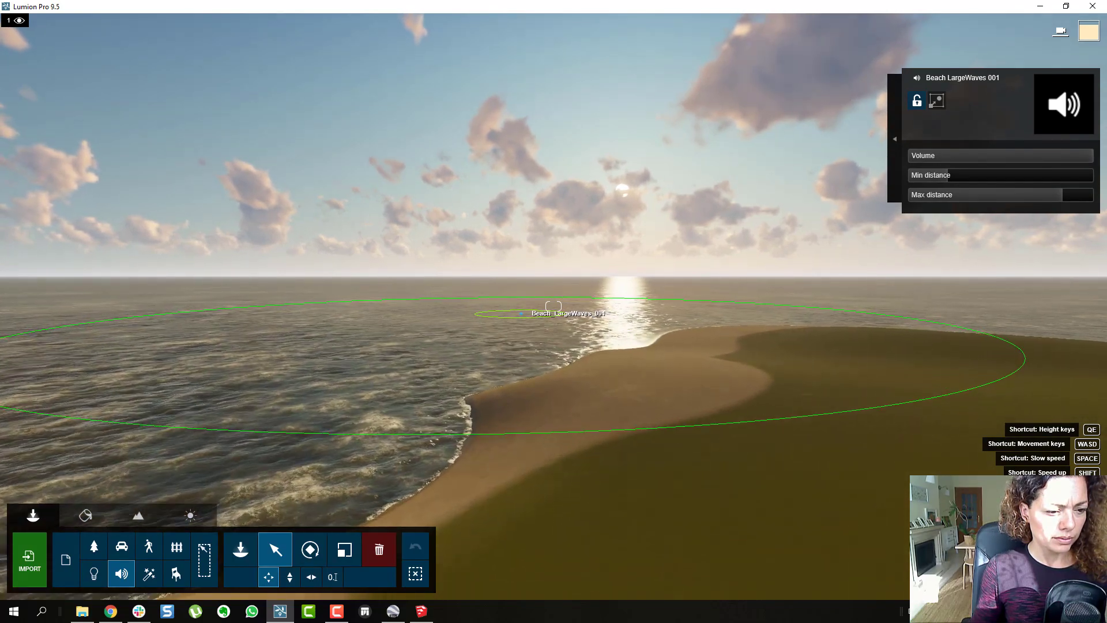
key("w")
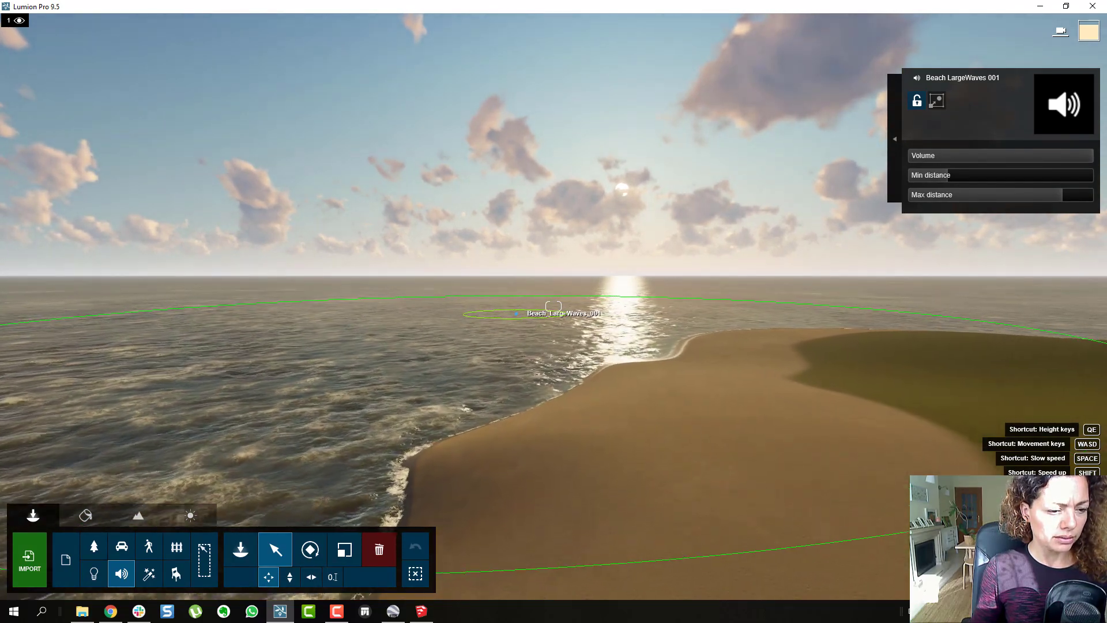
key("w")
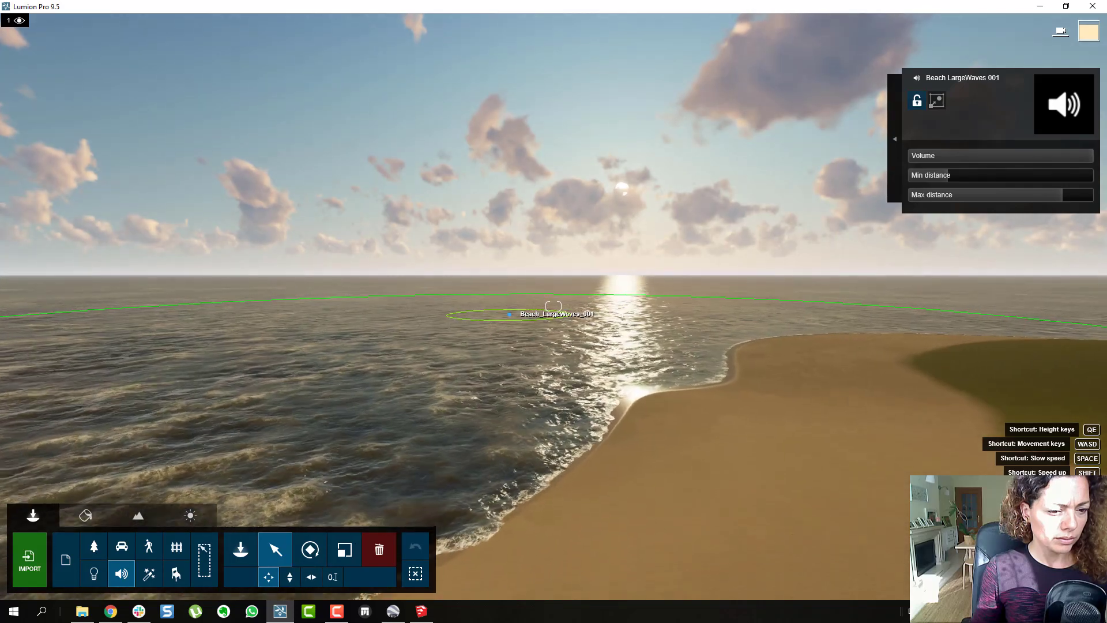
right_click_drag(461, 367, 406, 375)
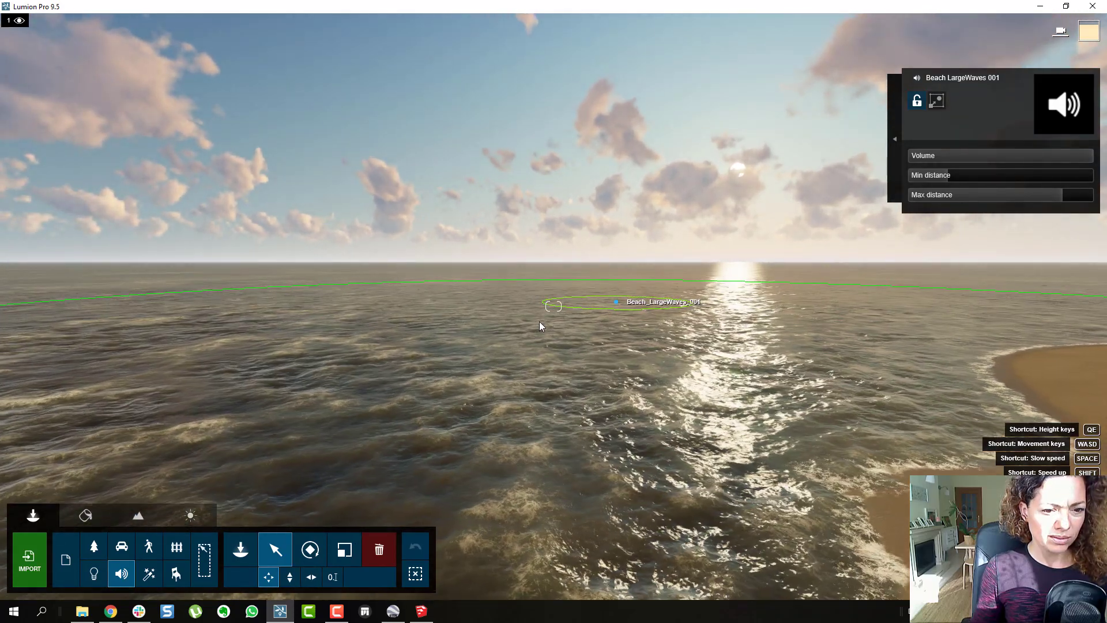
mouse_move(973, 174)
left_click_drag(974, 174, 1029, 178)
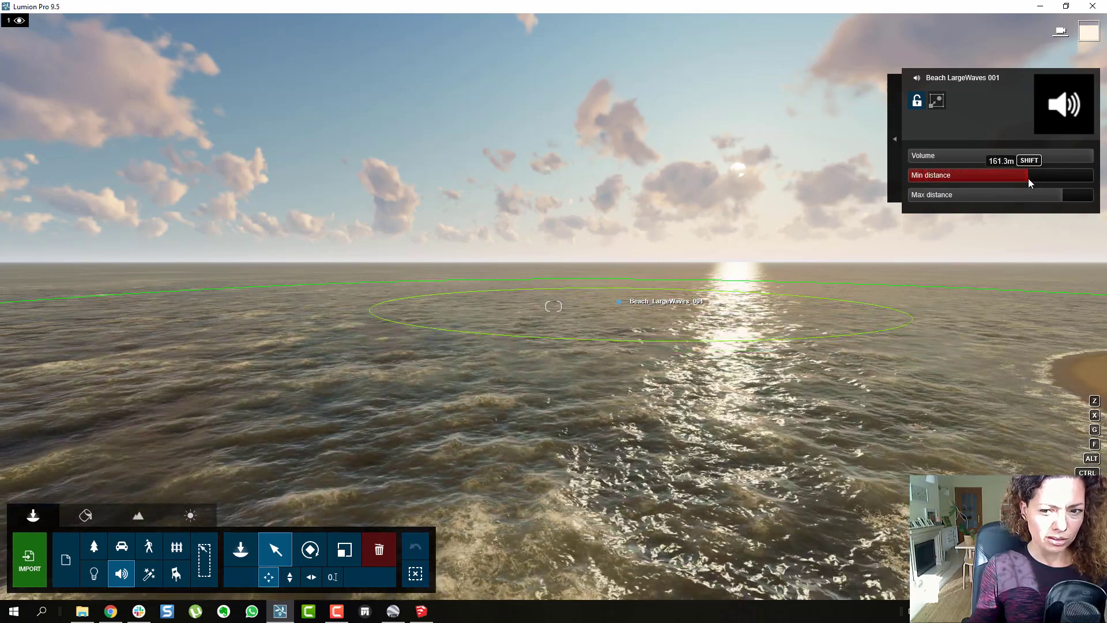
mouse_move(1074, 195)
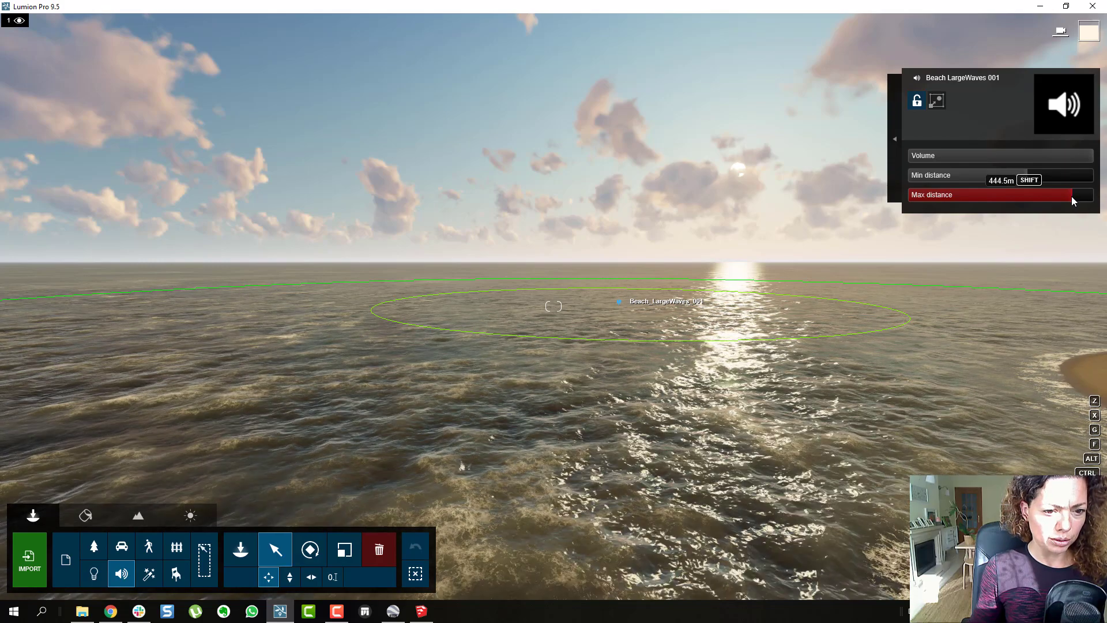
Step: Move the waves sound from the sea onto the hillside near the house and reduce its minimum distance
key("s")
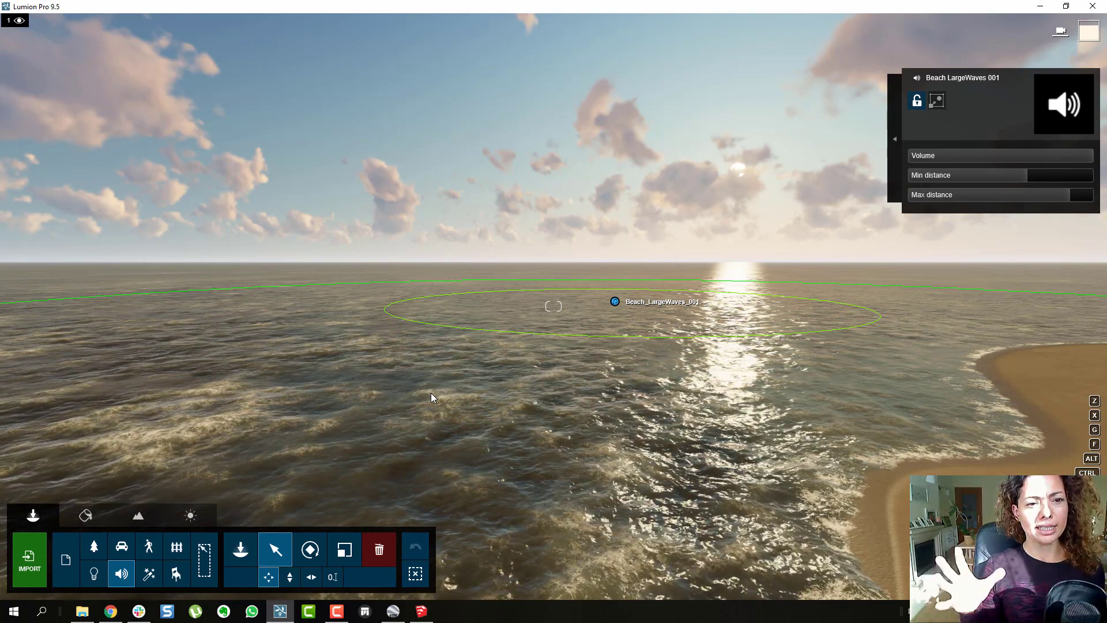
right_click_drag(412, 347, 920, 280)
right_click_drag(409, 284, 277, 334)
key("w")
key("w")
key("w")
key("w")
right_click_drag(508, 406, 445, 420)
key("s")
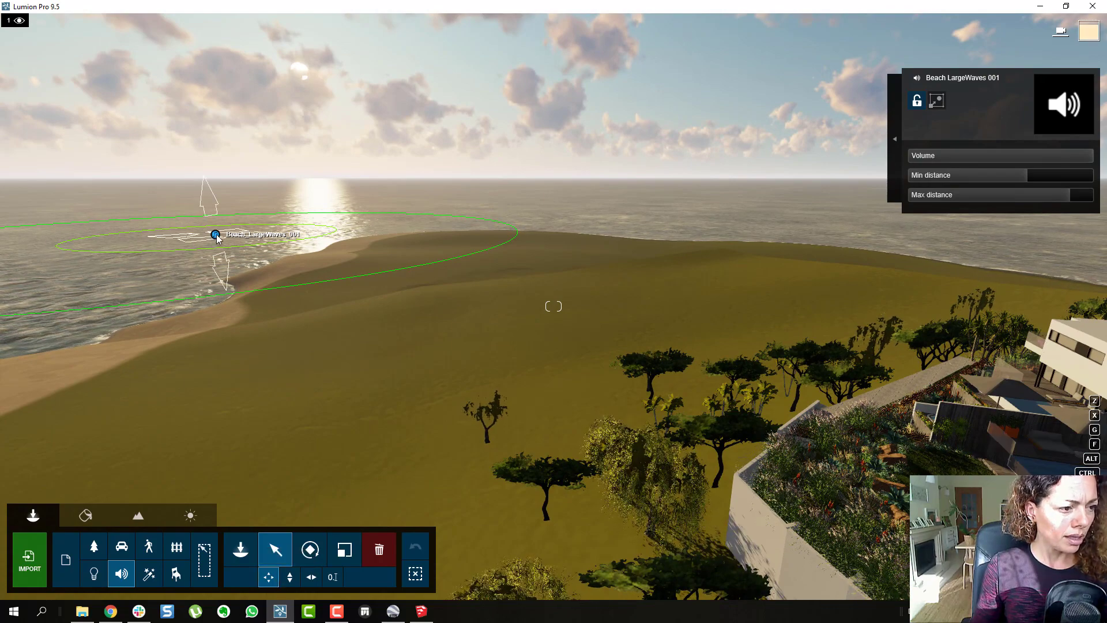
left_click_drag(453, 383, 343, 361)
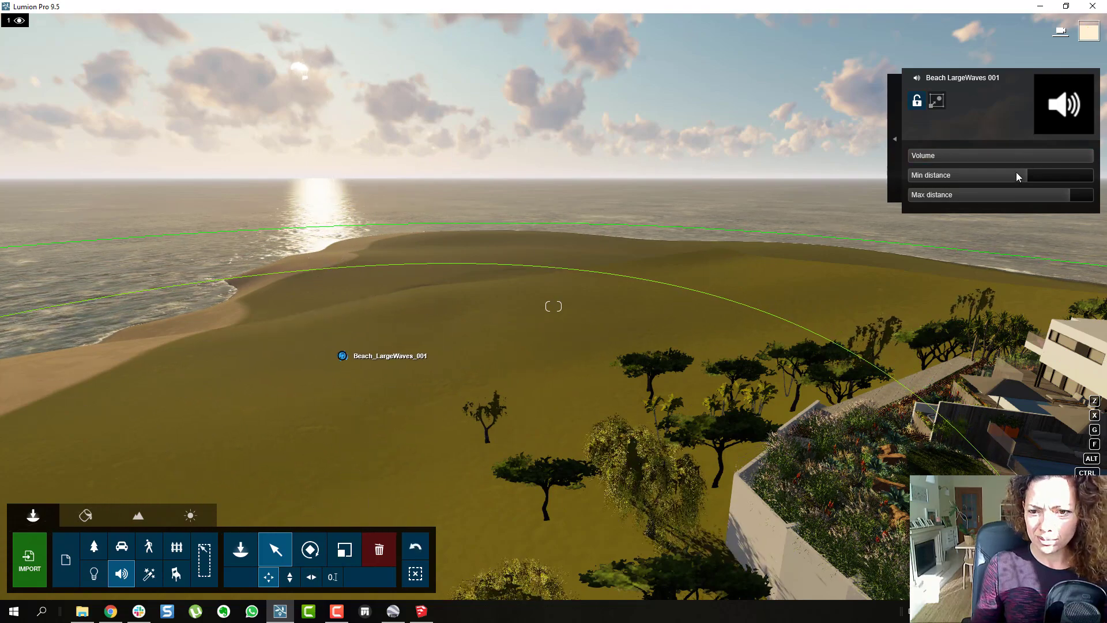
mouse_move(1004, 177)
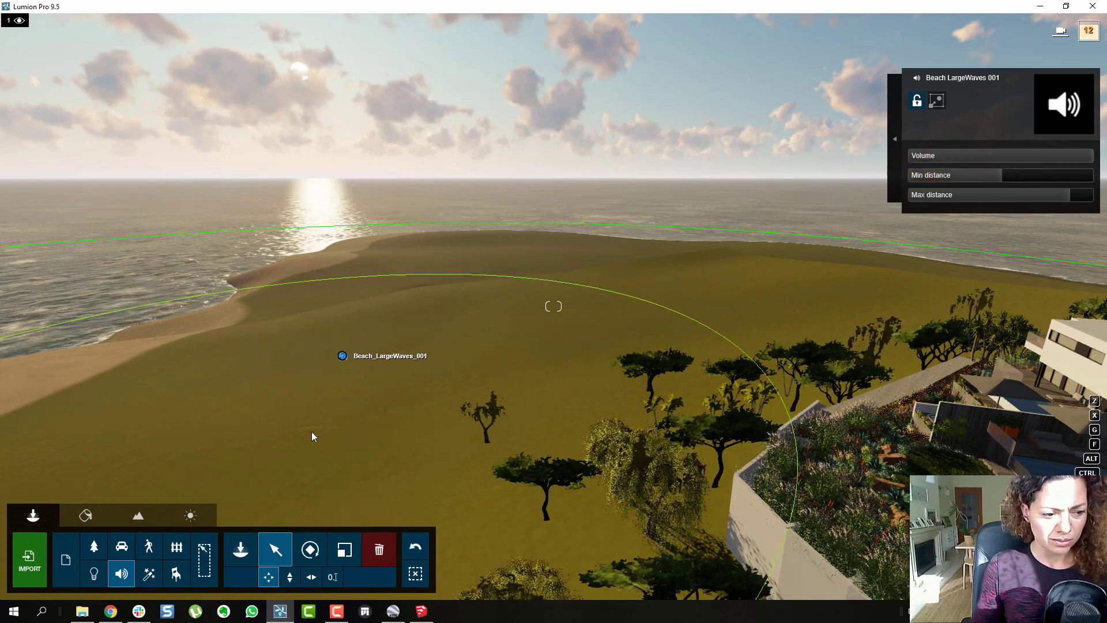
Step: Examine how the waves sound's range covers the pool terrace, the fire pit and the garden
key("s")
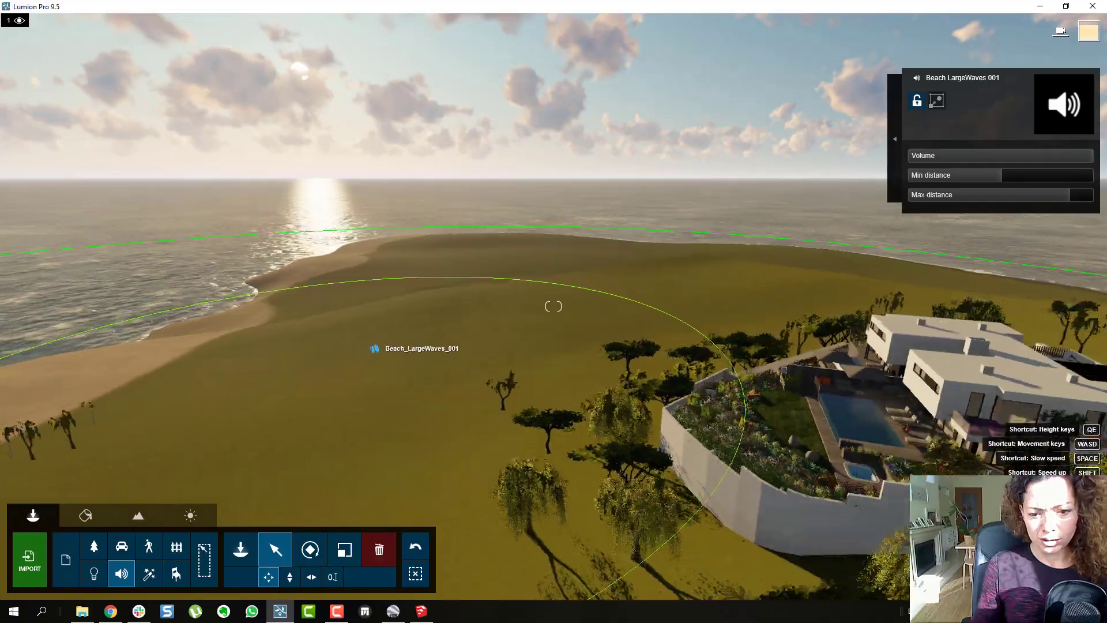
right_click_drag(462, 298, 623, 352)
key("w")
right_click_drag(554, 307, 519, 311)
key("w")
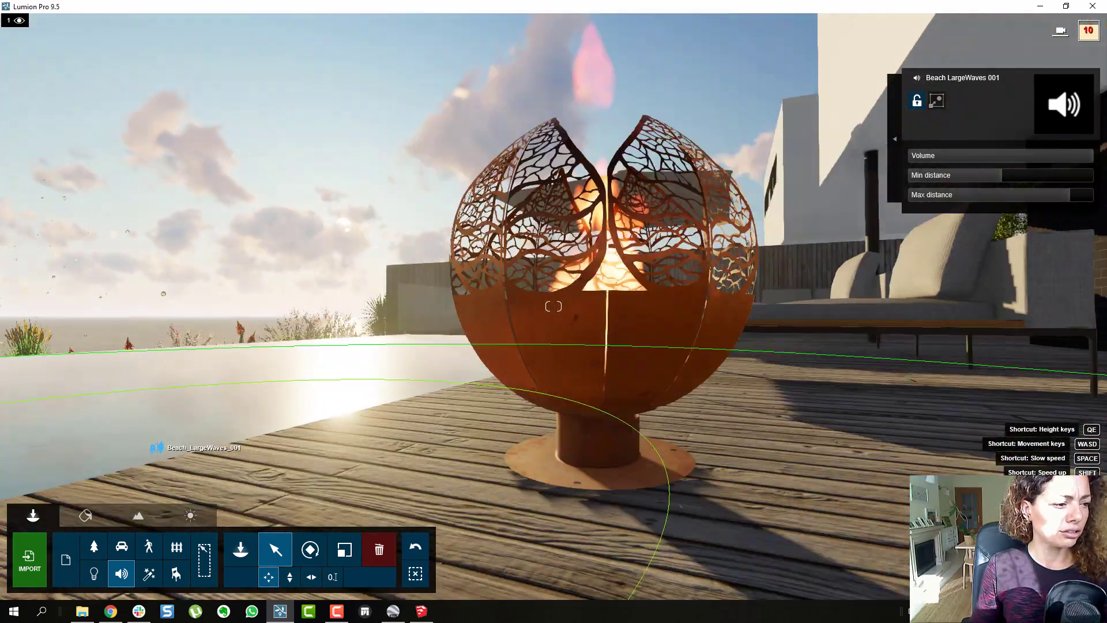
key("s")
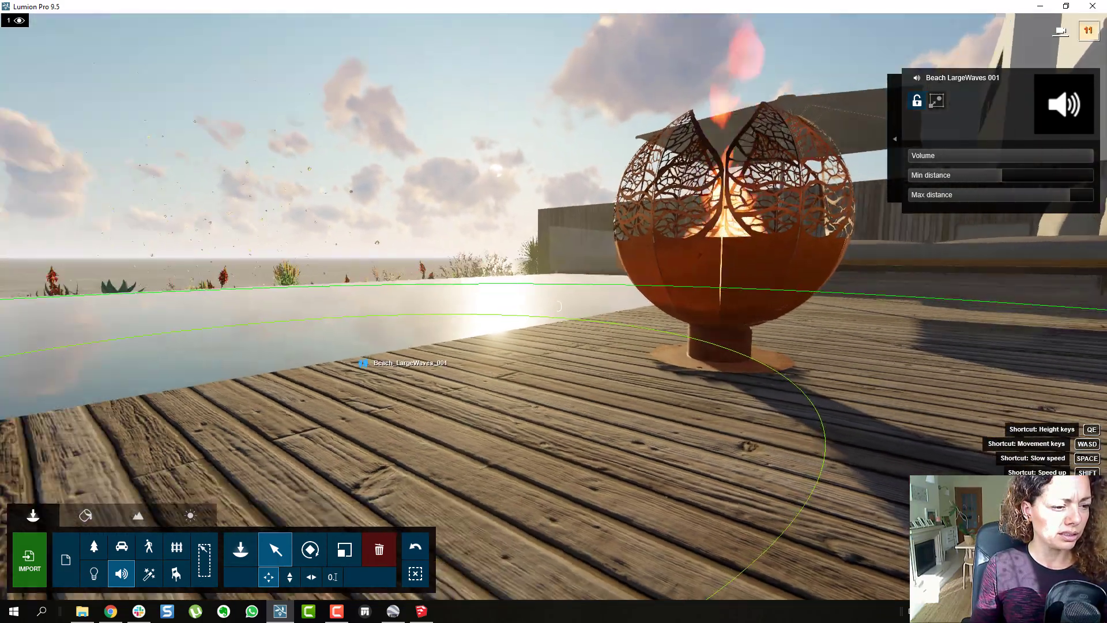
right_click_drag(554, 307, 462, 322)
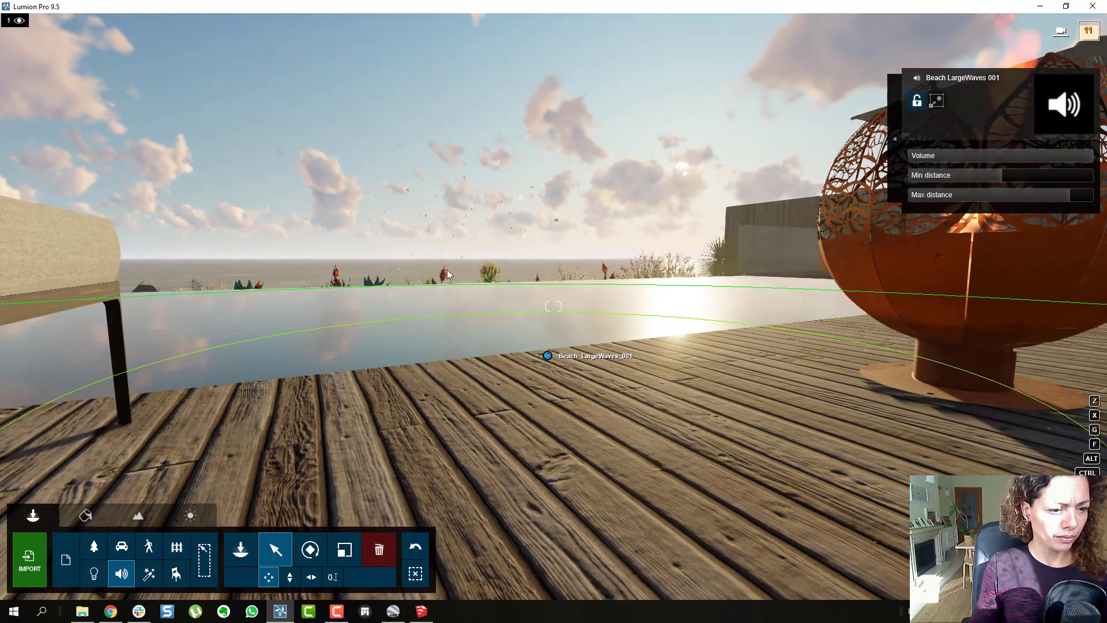
right_click_drag(449, 274, 525, 301)
key("w")
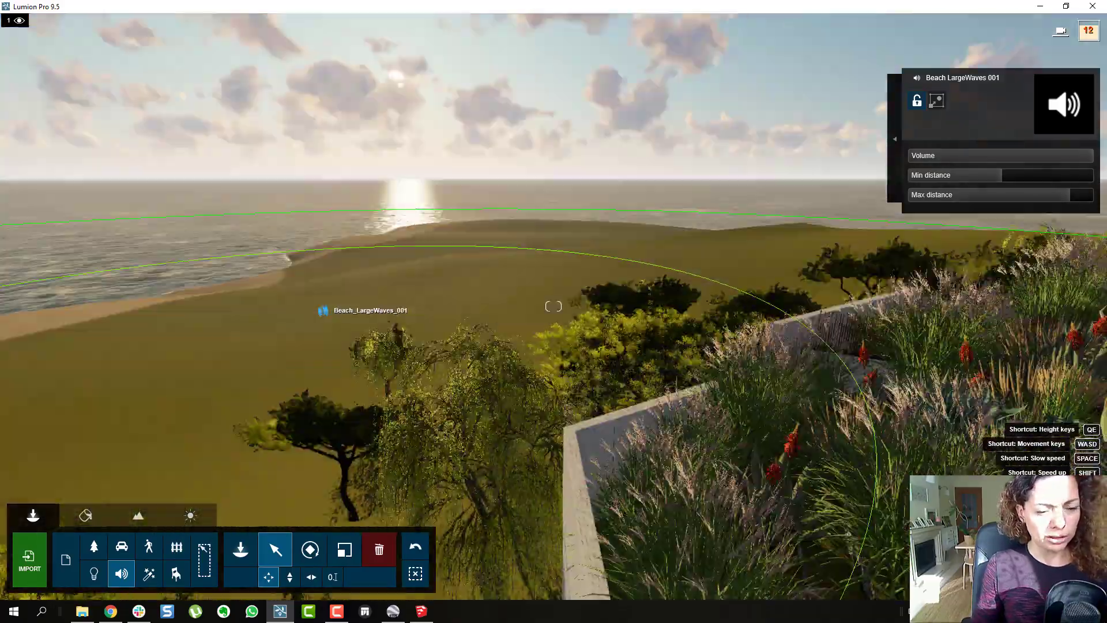
key("s")
right_click_drag(342, 247, 352, 254)
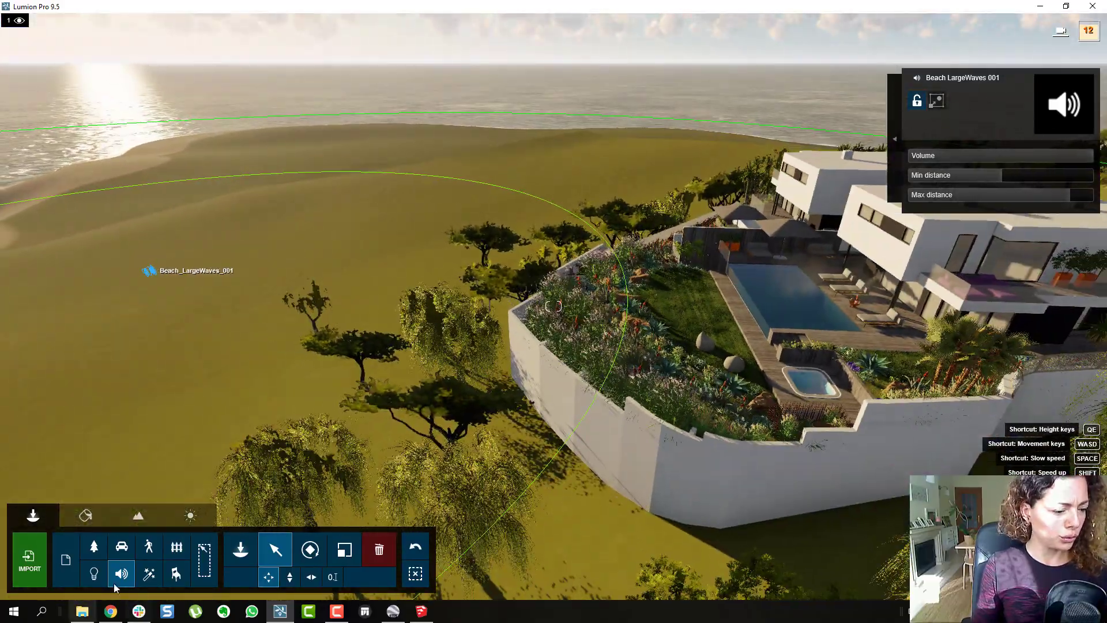
Step: Set the Beach LargeWaves 001 sound's volume to 0.6
left_click(154, 577)
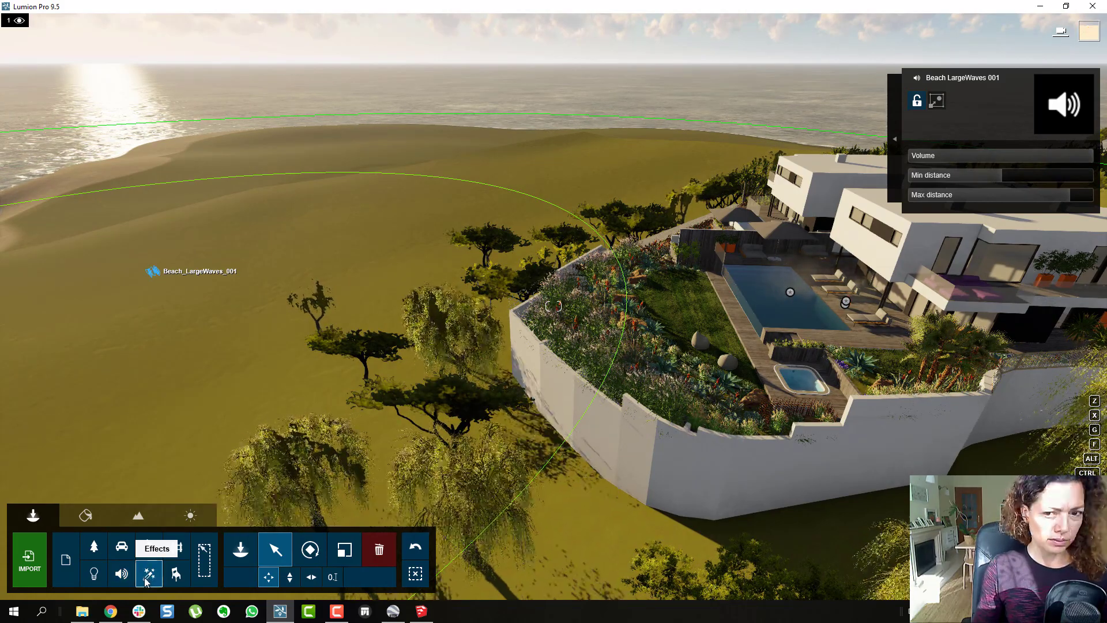
mouse_move(1034, 155)
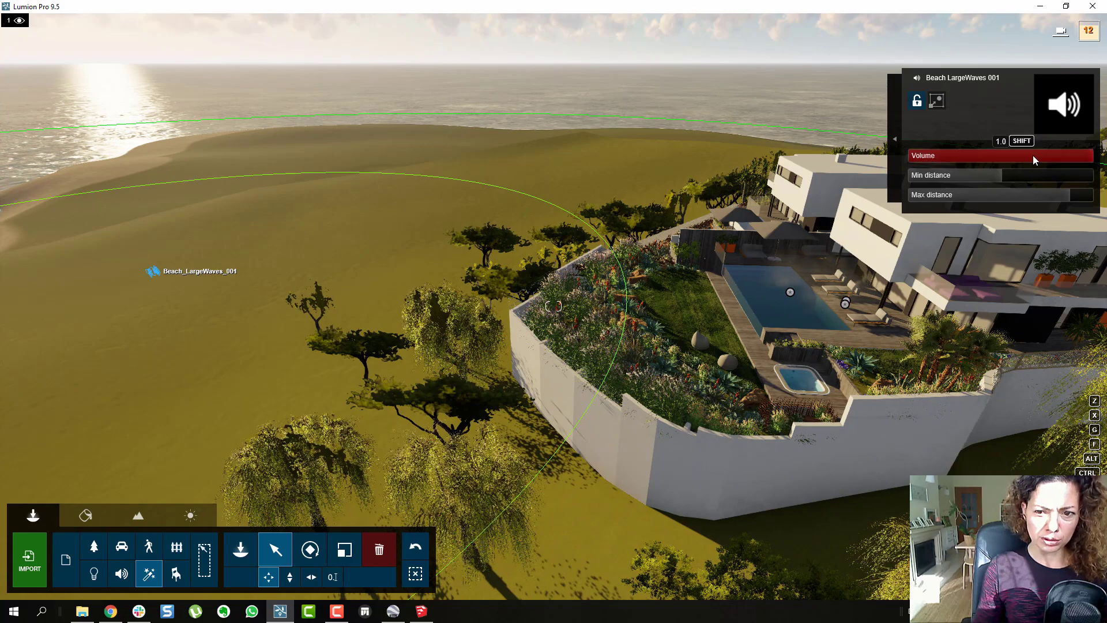
left_click_drag(1034, 155, 1021, 158)
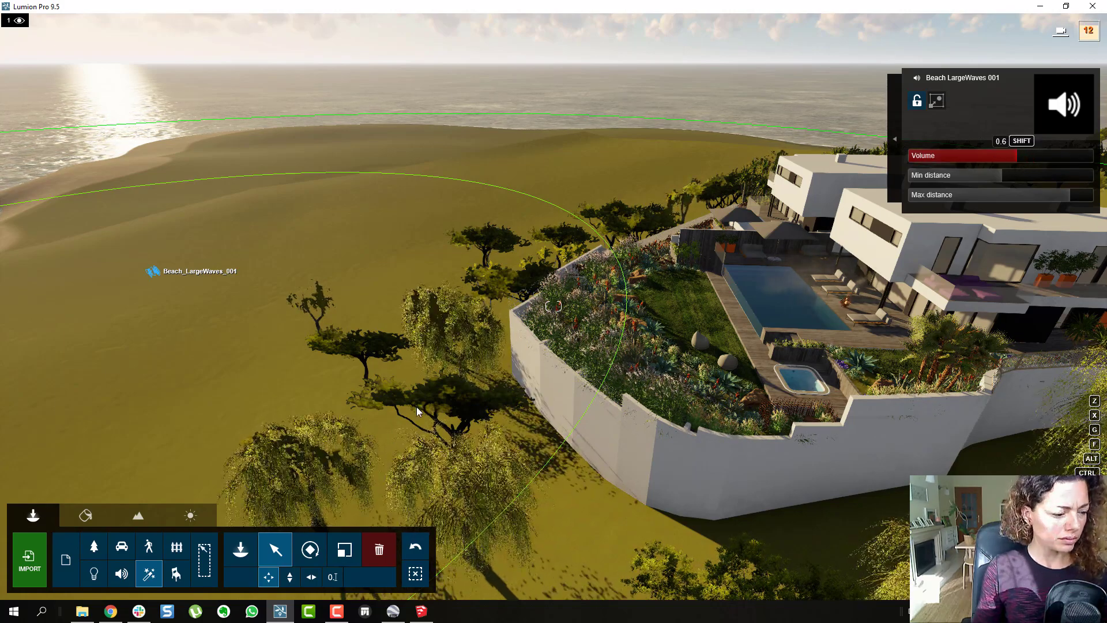
Step: Place the fountainWallFall 05 effect from the second page of fountain effects at the pool's front edge beside the wooden deck
left_click(146, 580)
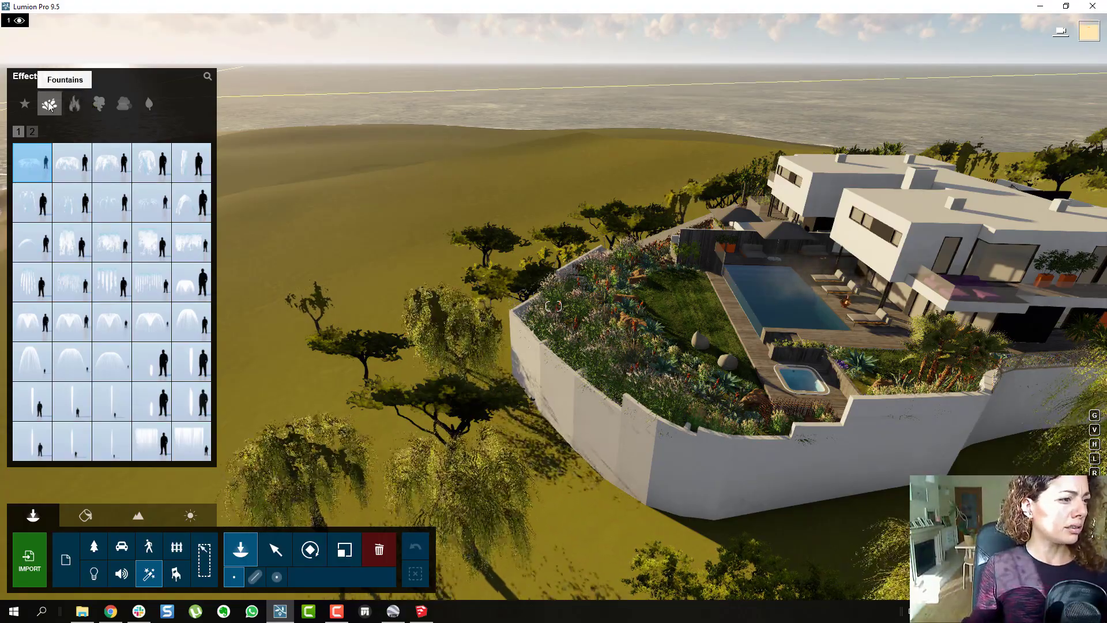
left_click(33, 132)
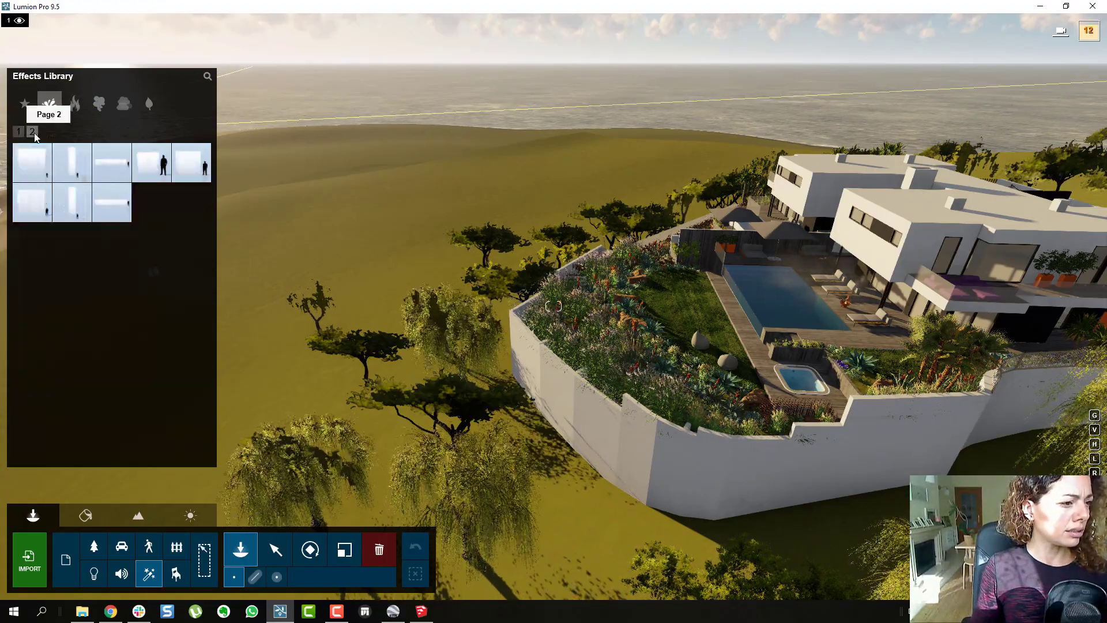
mouse_move(27, 158)
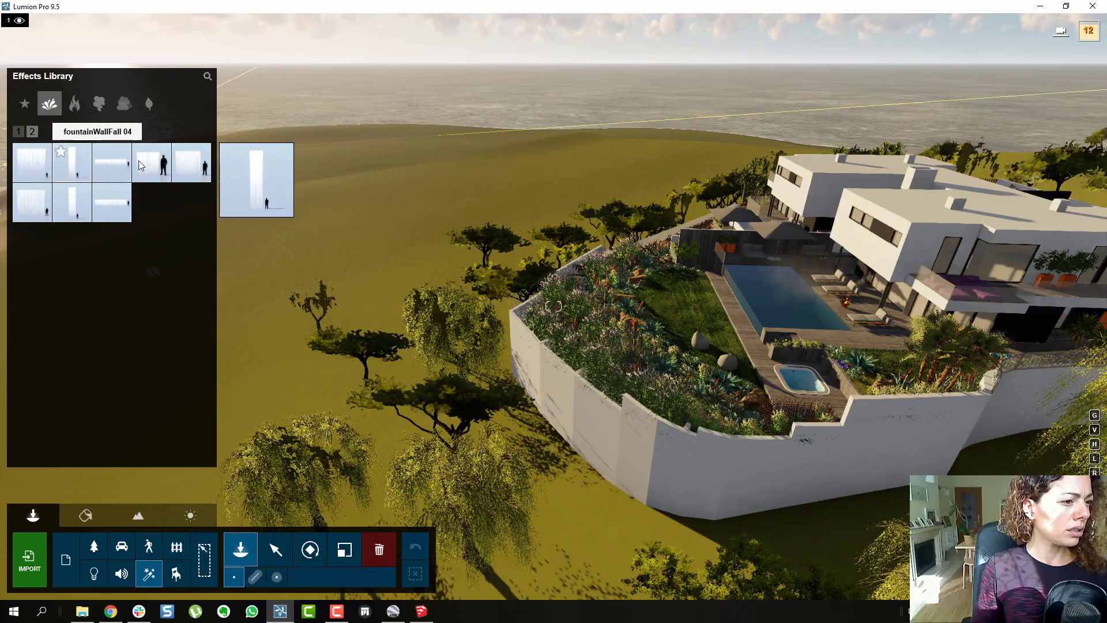
left_click(169, 170)
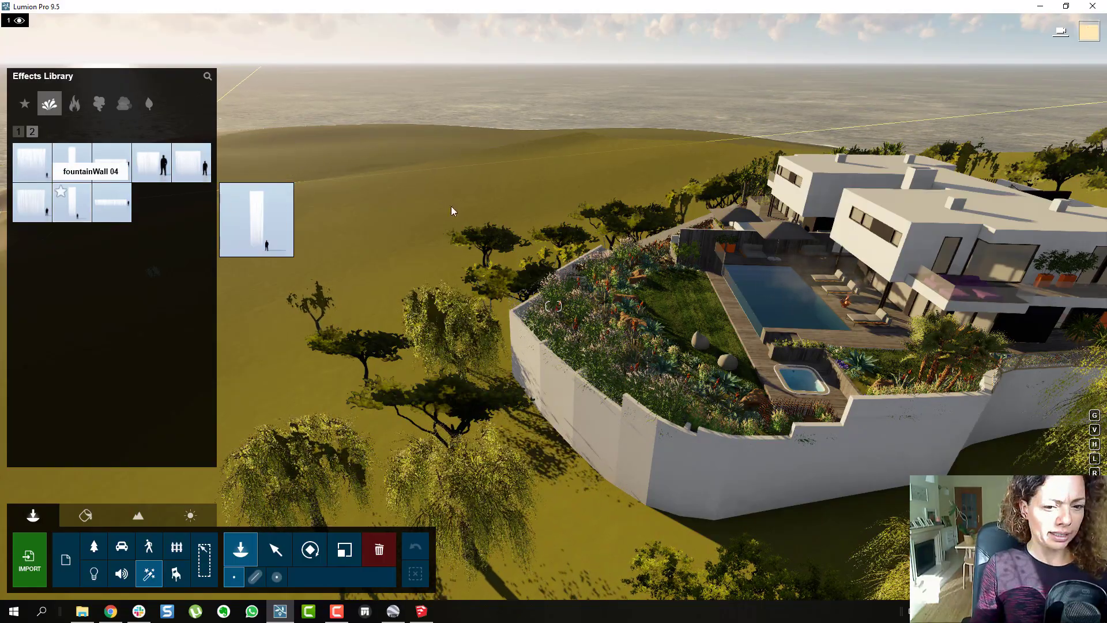
right_click_drag(511, 208, 594, 257)
key("w")
key("w")
right_click_drag(554, 306, 594, 236)
key("w")
key("w")
key("s")
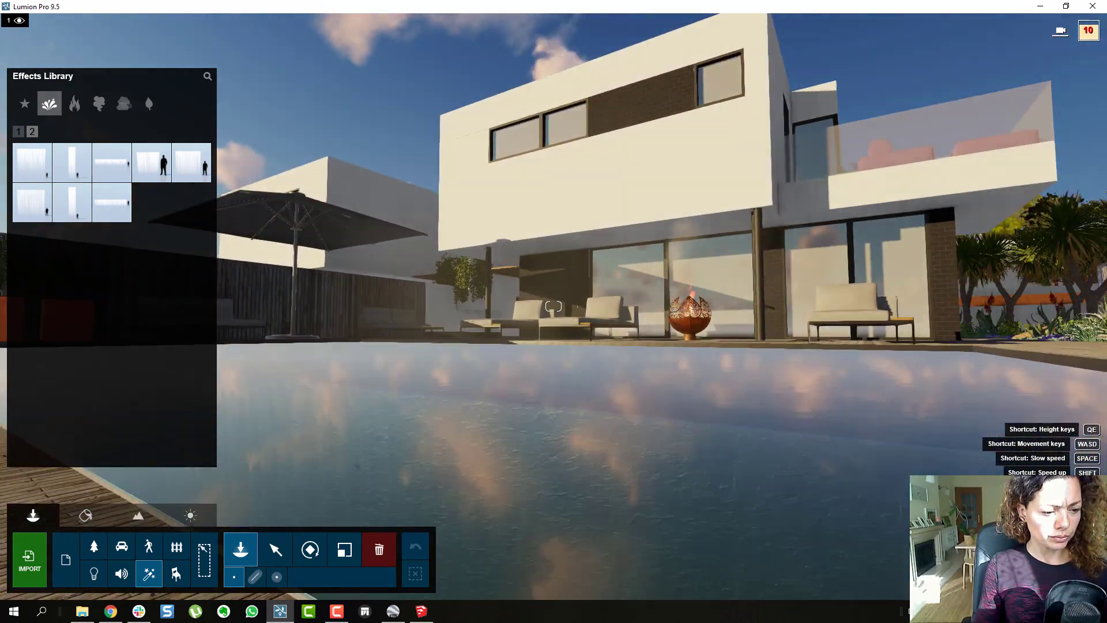
key("s")
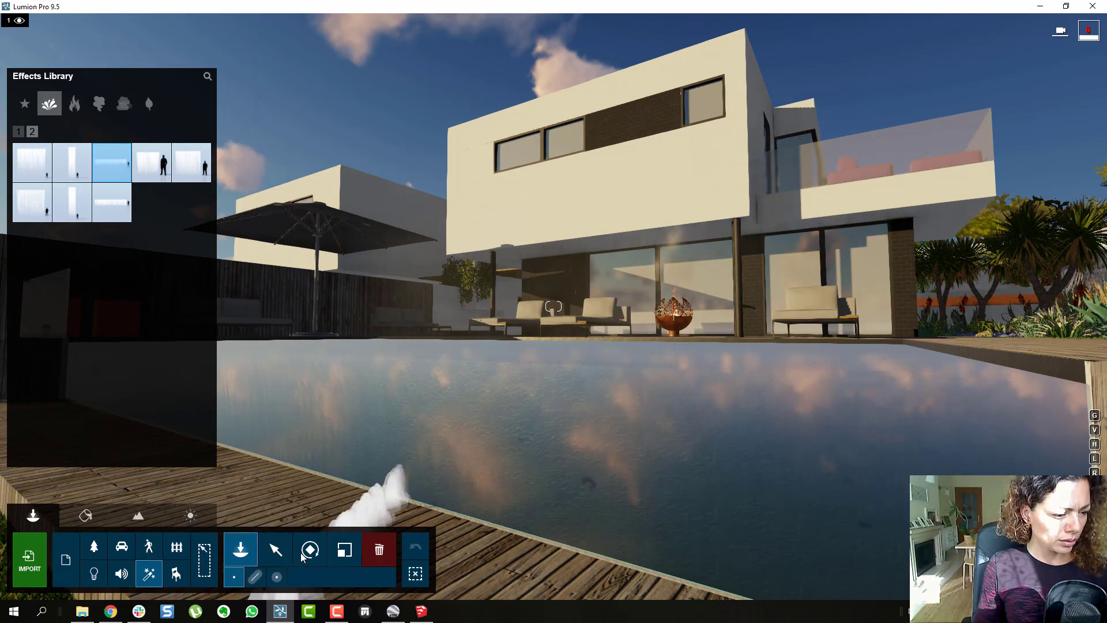
Step: Rotate the wall fountain parallel to the pool's front wall and raise it to the wall's upper edge
left_click(379, 503)
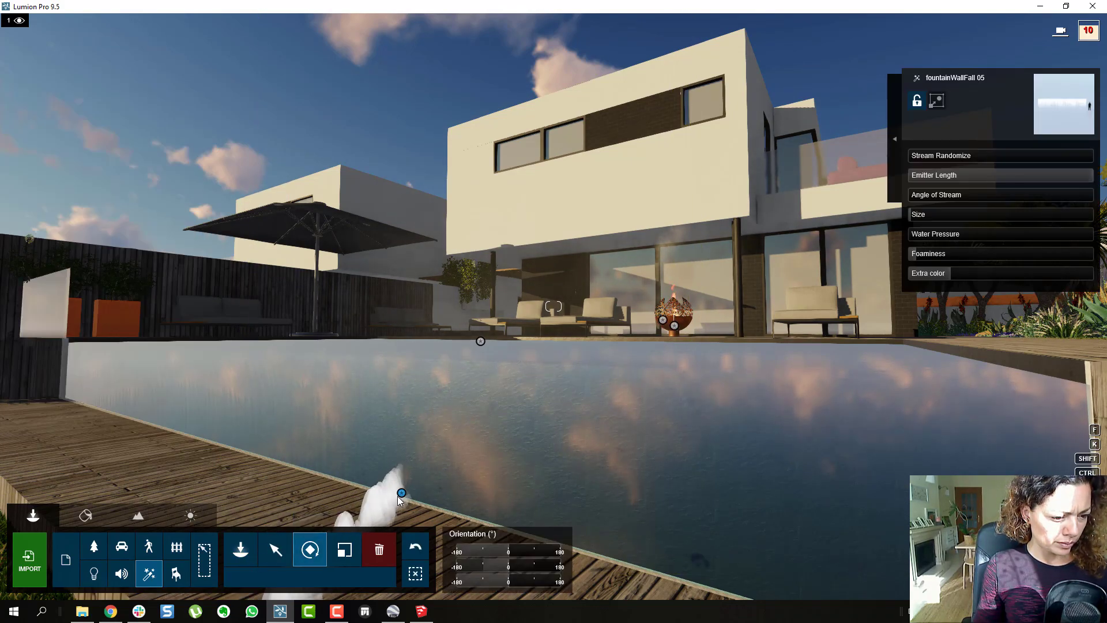
left_click_drag(410, 463, 539, 446)
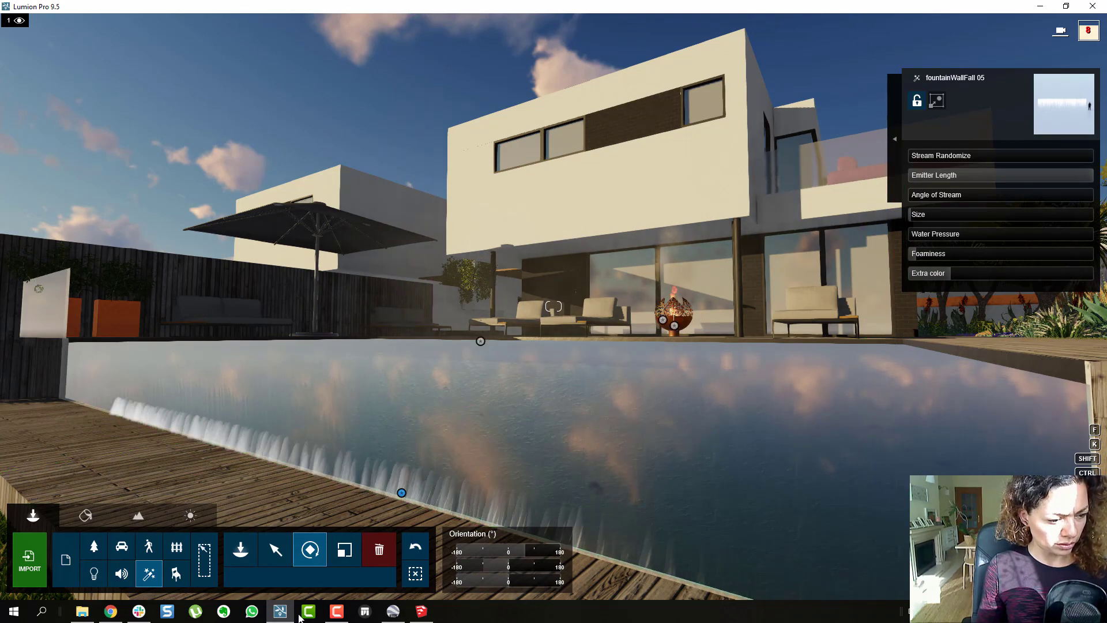
left_click(276, 551)
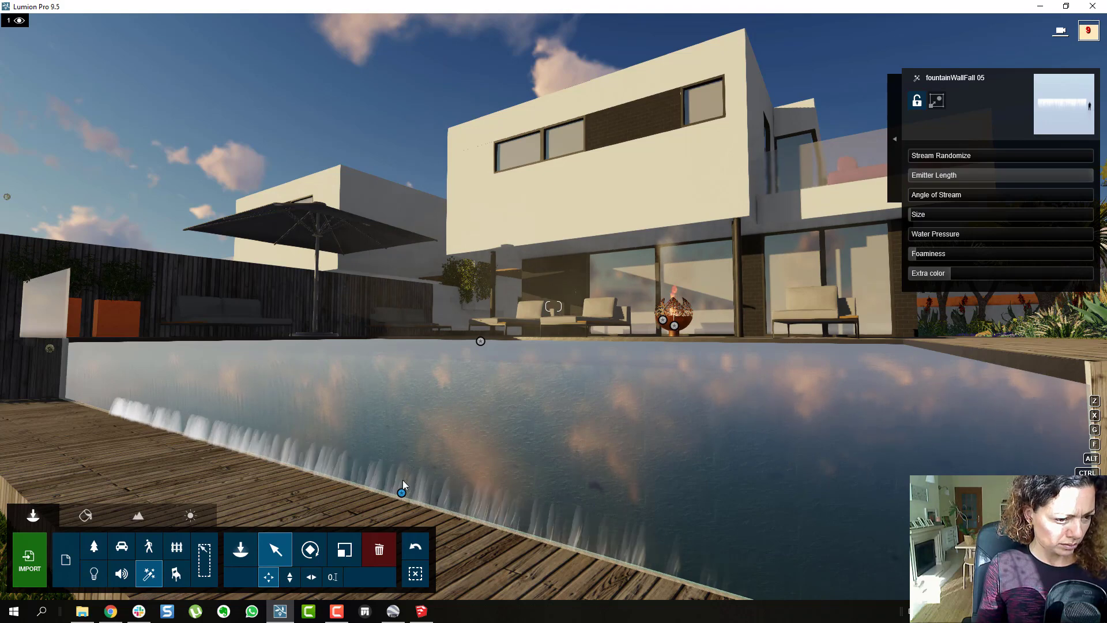
left_click(403, 443)
left_click_drag(403, 440, 405, 381)
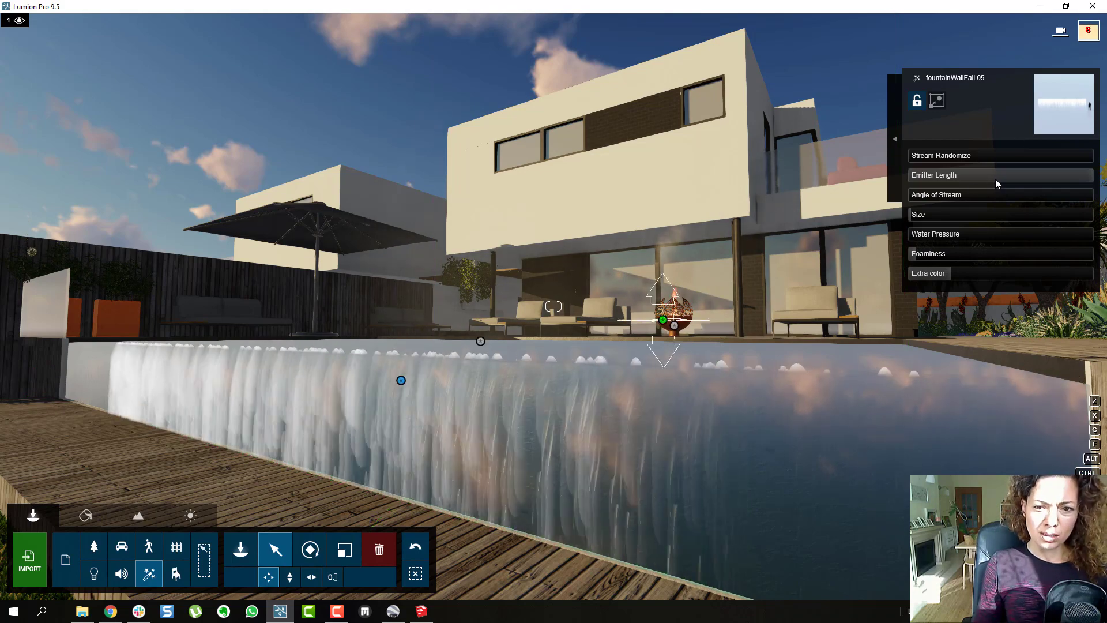
Step: Raise the wall fountain's water pressure slightly and lower its foaminess and extra color to almost nothing
mouse_move(992, 176)
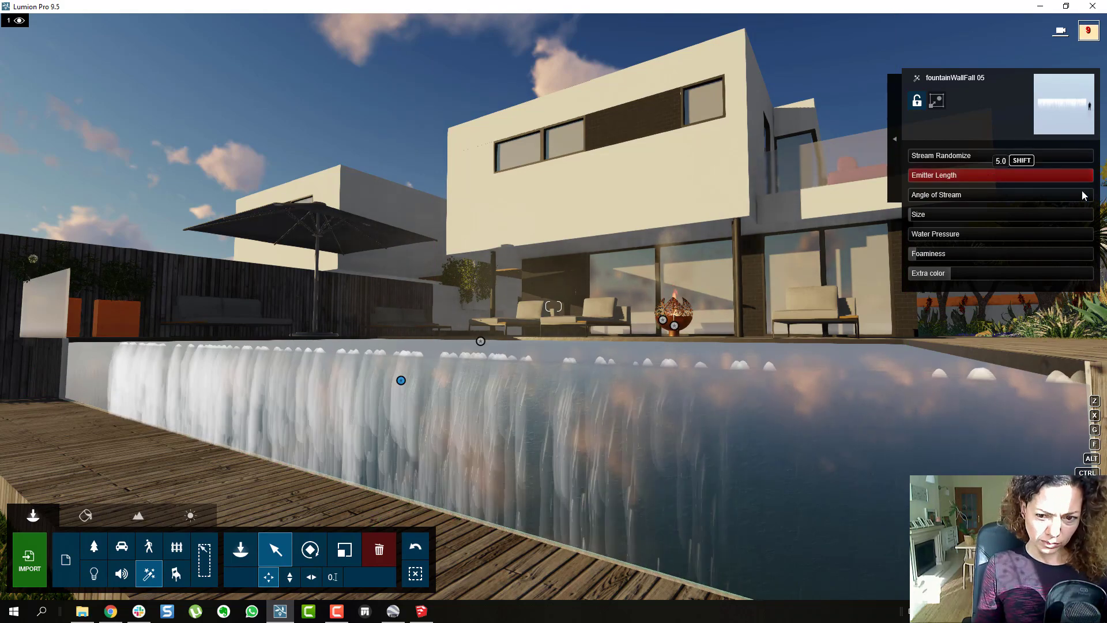
mouse_move(930, 235)
left_mouse_down()
mouse_move(1058, 234)
mouse_move(933, 232)
left_mouse_up()
left_click_drag(937, 274, 912, 255)
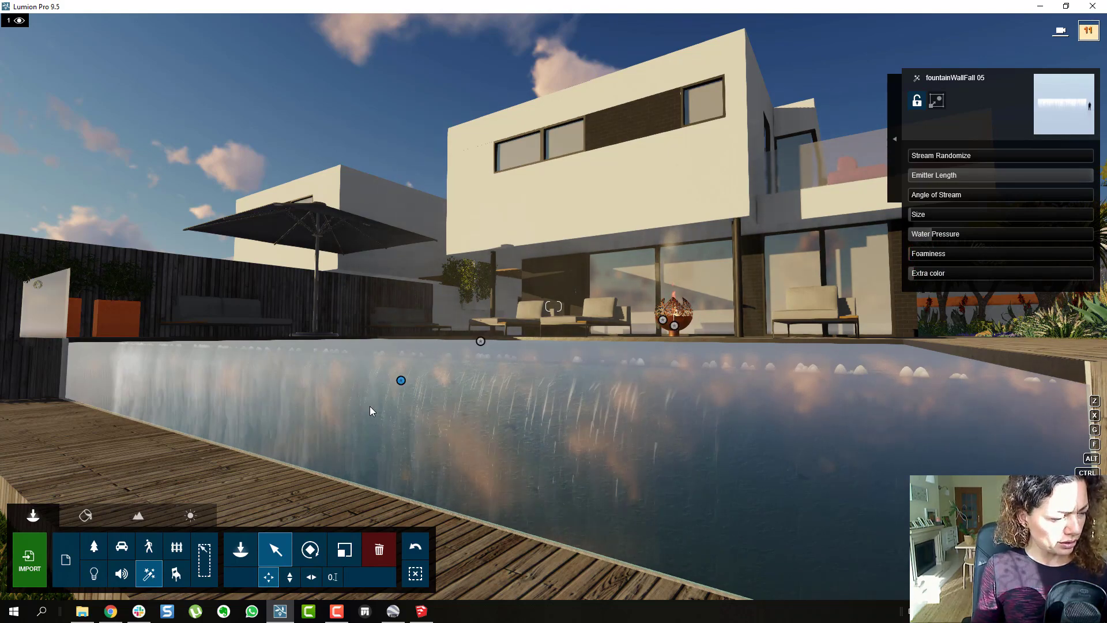
Step: Move the wall fountain along the pool wall toward the fence corner and set its emitter length to 5.0
left_click_drag(957, 176, 1019, 185)
key("s")
right_click_drag(553, 306, 663, 323)
key("w")
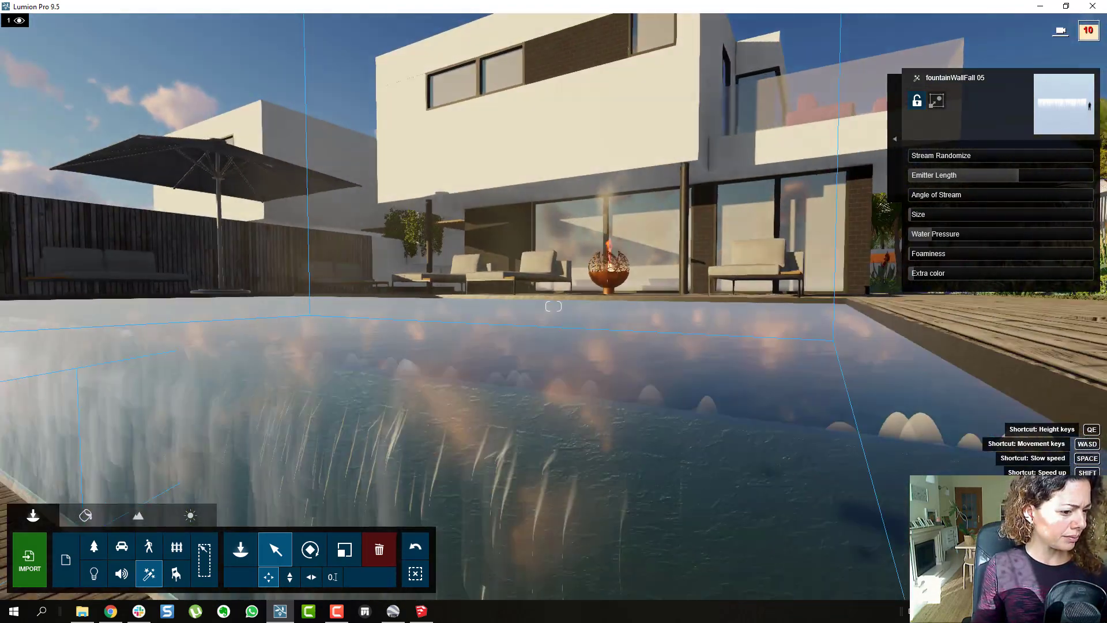
key("s")
right_click_drag(554, 307, 534, 377)
left_click(331, 445)
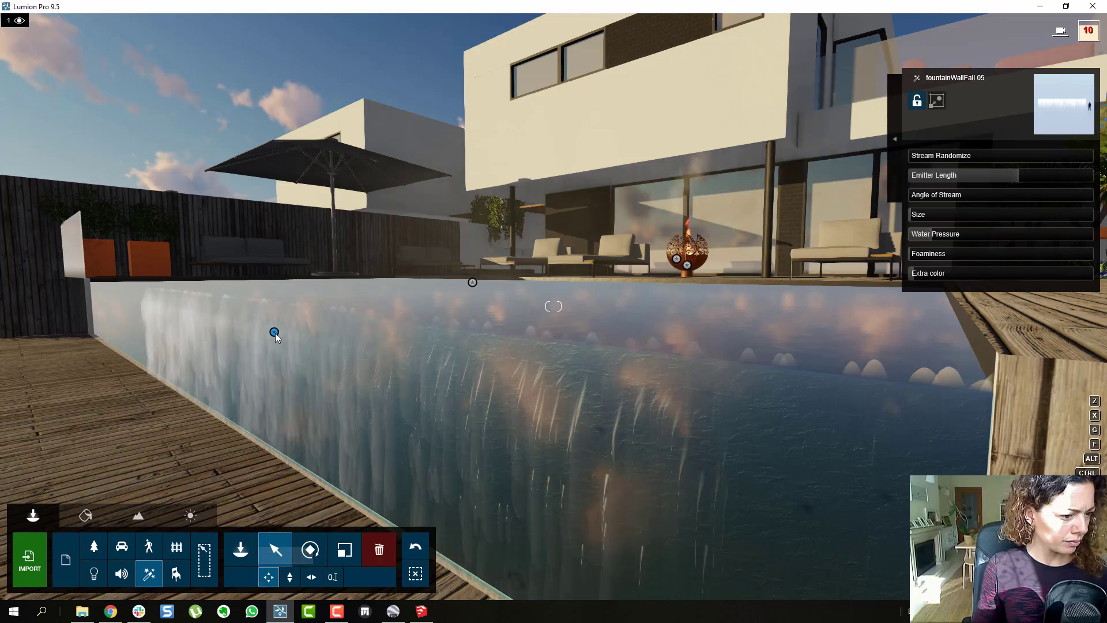
mouse_move(274, 331)
left_mouse_down()
mouse_move(206, 311)
mouse_move(217, 323)
left_mouse_up()
left_click_drag(1008, 178, 1096, 174)
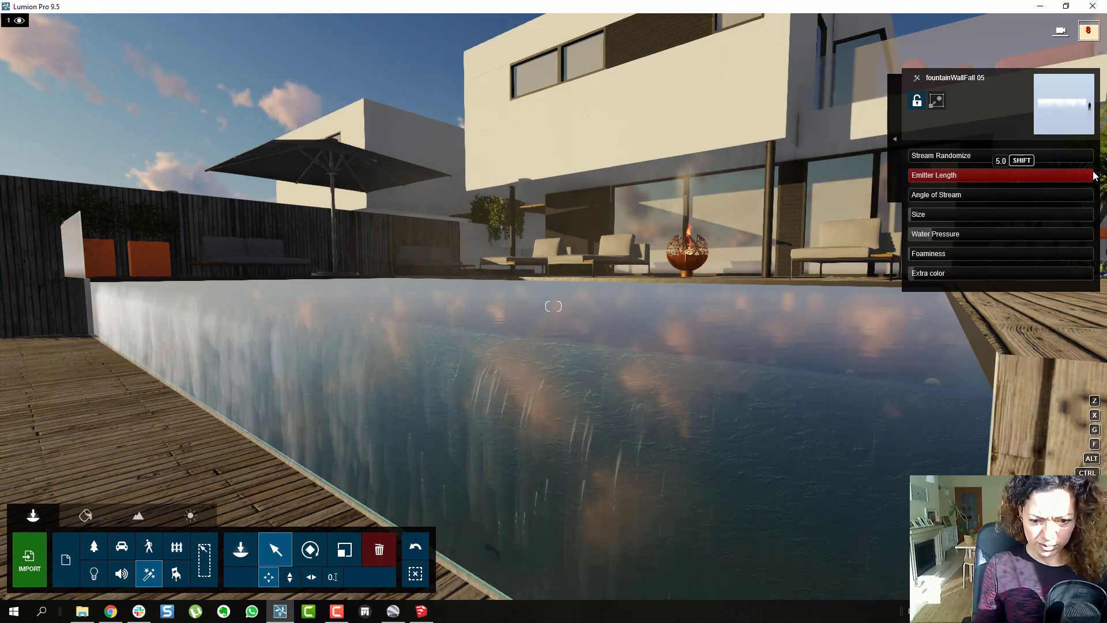
Step: Shorten the wall fountain's emitter length and shift it closer to the fence, checking its fit from the lawn side
key("s")
key("s")
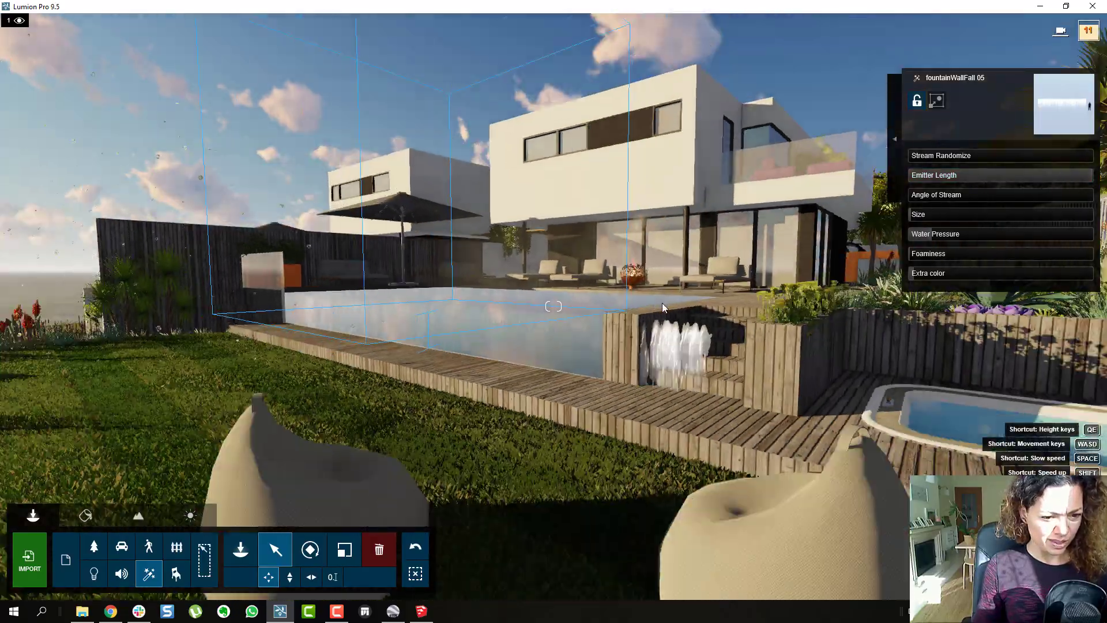
right_click_drag(662, 306, 649, 285)
key("w")
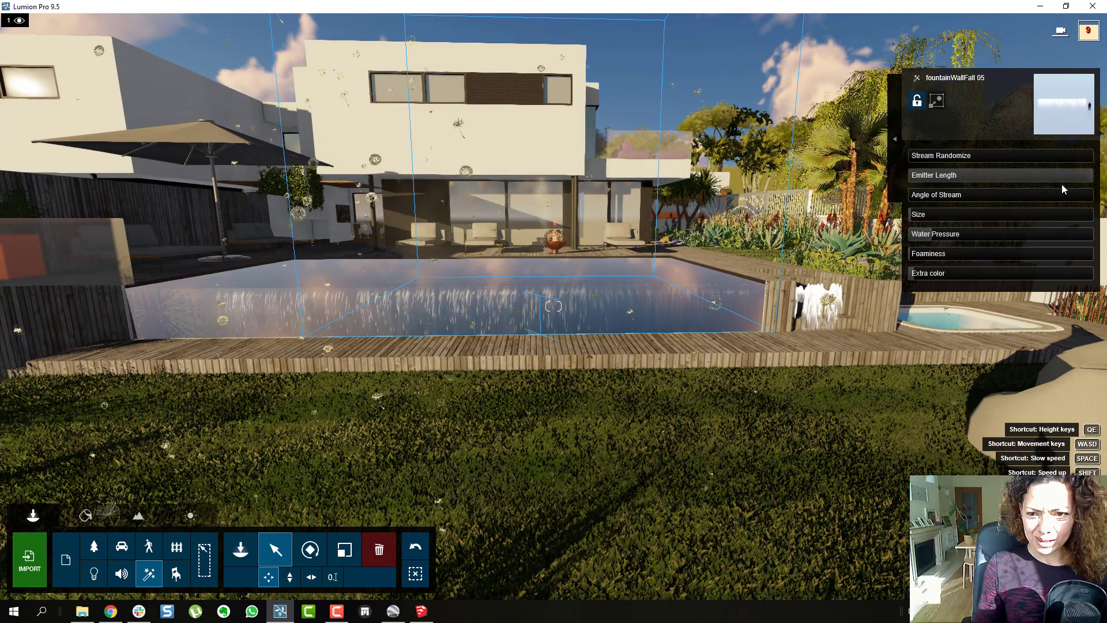
left_click_drag(1073, 178, 1044, 182)
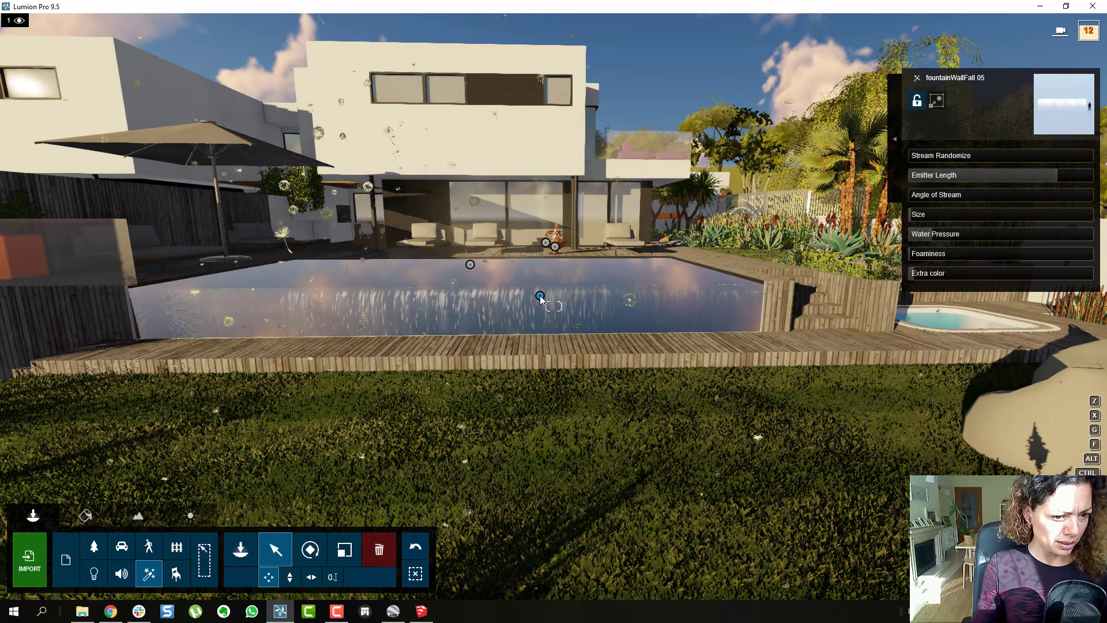
left_click_drag(541, 295, 489, 299)
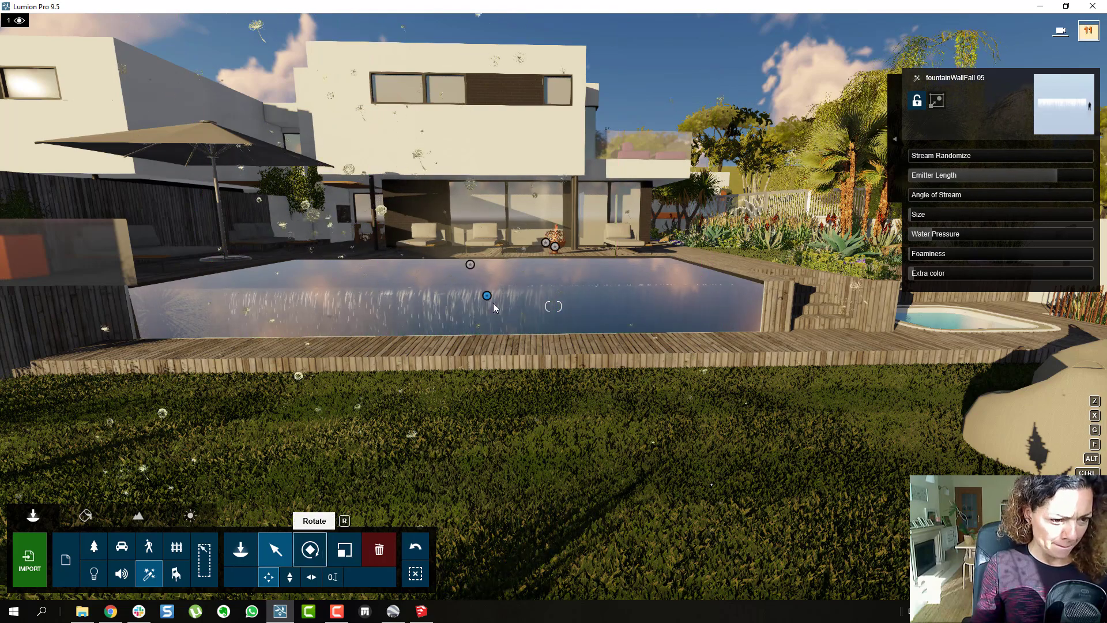
Step: Rotate the wall fountain slightly to align it with the pool wall and set its emitter length to 4.4
left_click(307, 554)
mouse_move(493, 284)
left_mouse_down()
mouse_move(490, 273)
mouse_move(505, 273)
left_mouse_up()
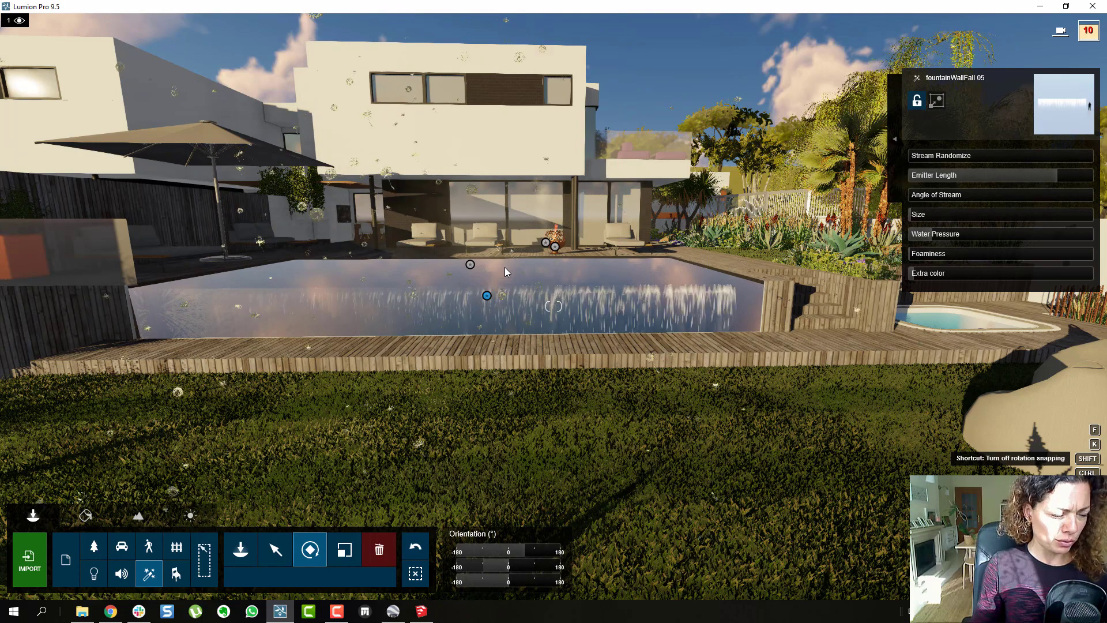
left_click_drag(1063, 174, 1071, 173)
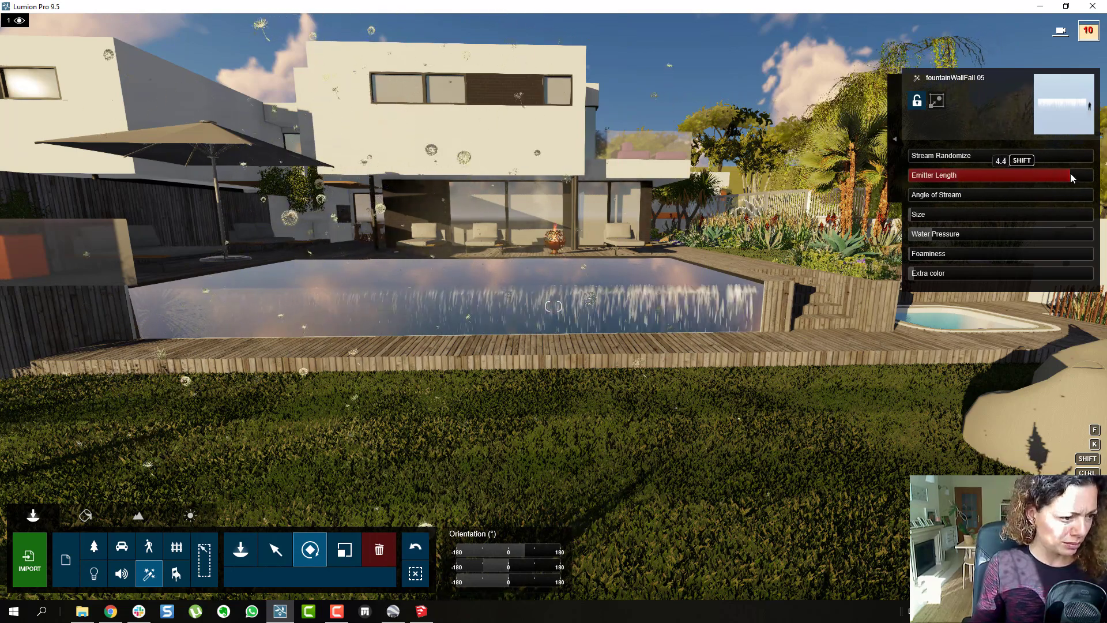
Step: Shift the wall fountain a little further toward the fence and set its emitter length to 4.8
left_click(277, 550)
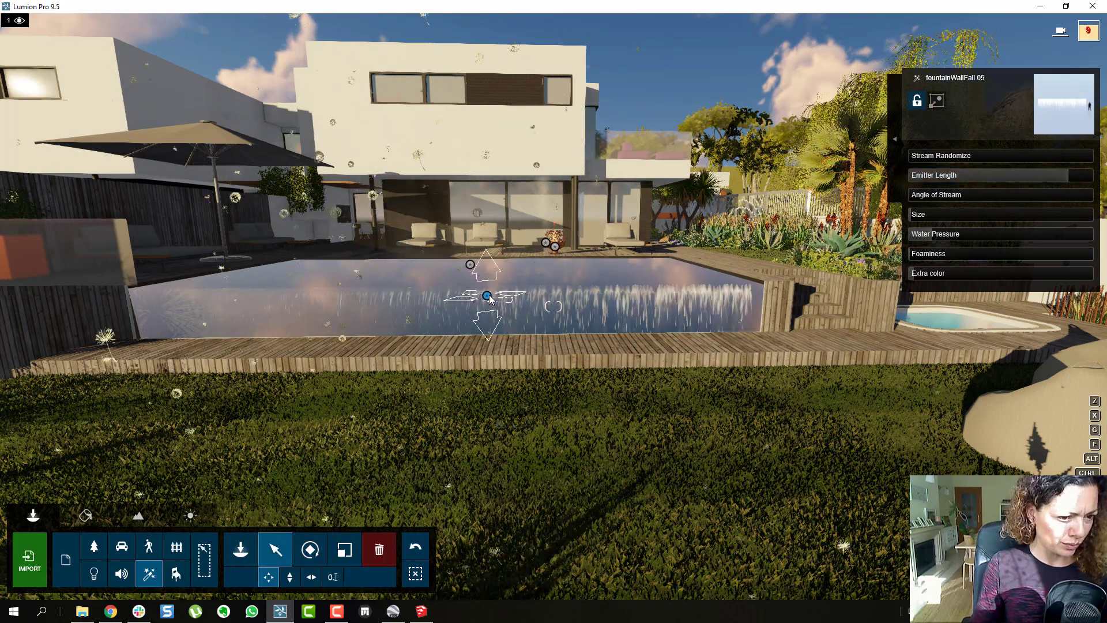
left_click_drag(486, 297, 451, 300)
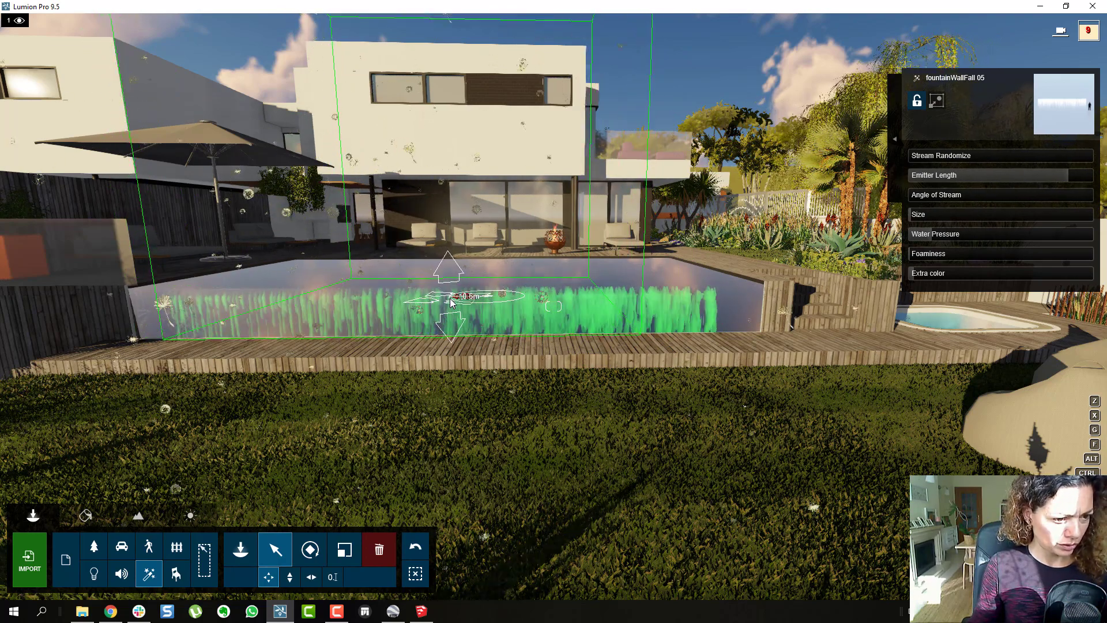
left_click_drag(1075, 177, 1091, 181)
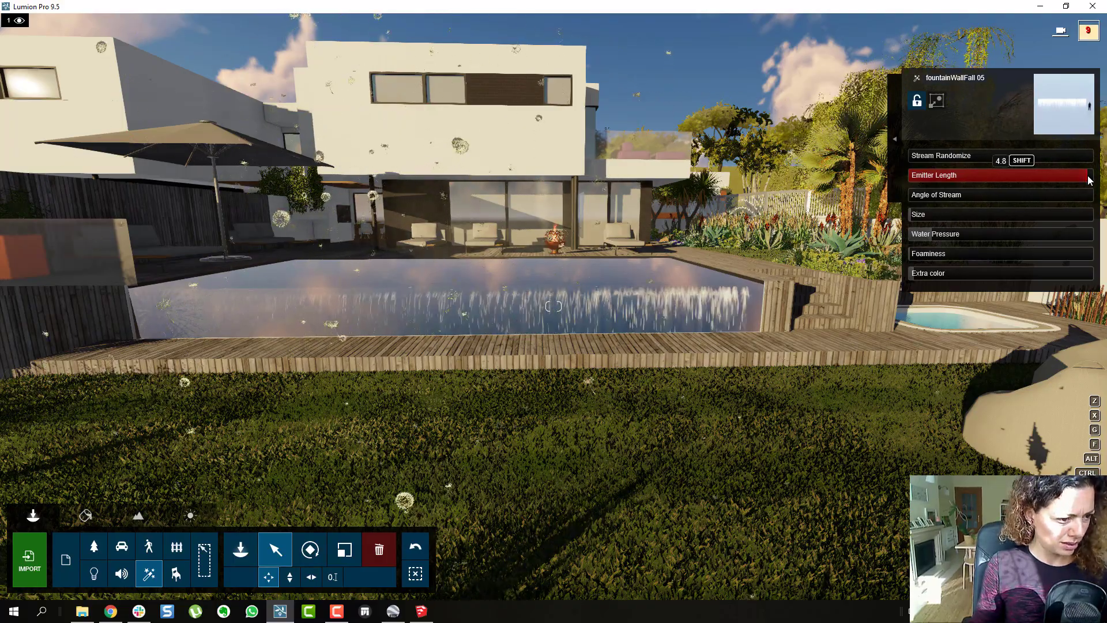
Step: Inspect the finished waterfall along the pool wall up close from the wooden deck
key("w")
right_click_drag(584, 310, 667, 312)
key("w")
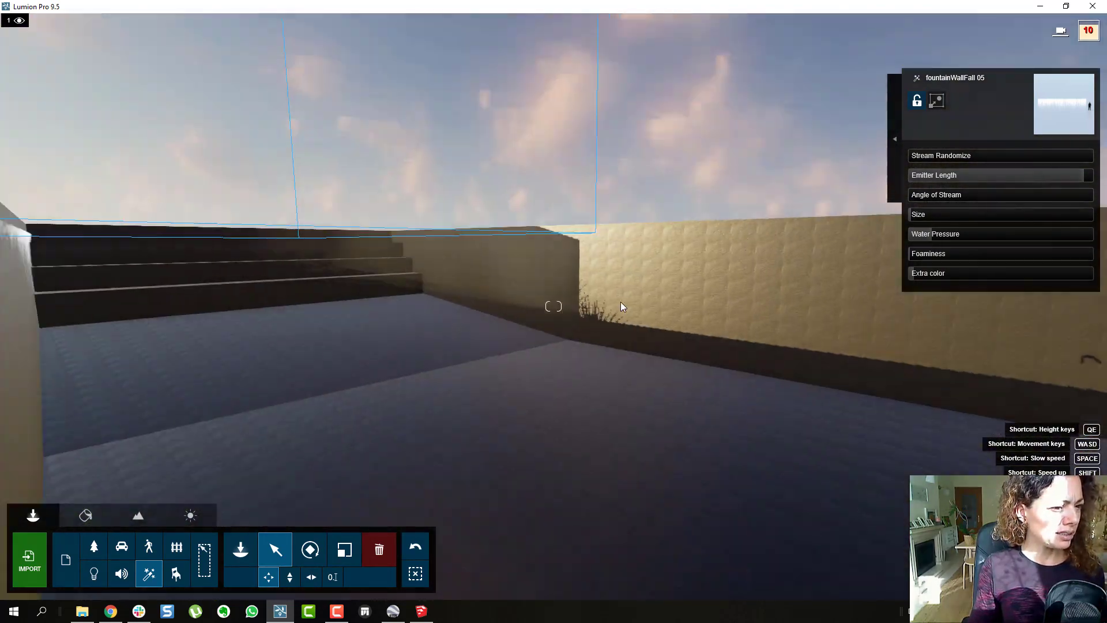
key("s")
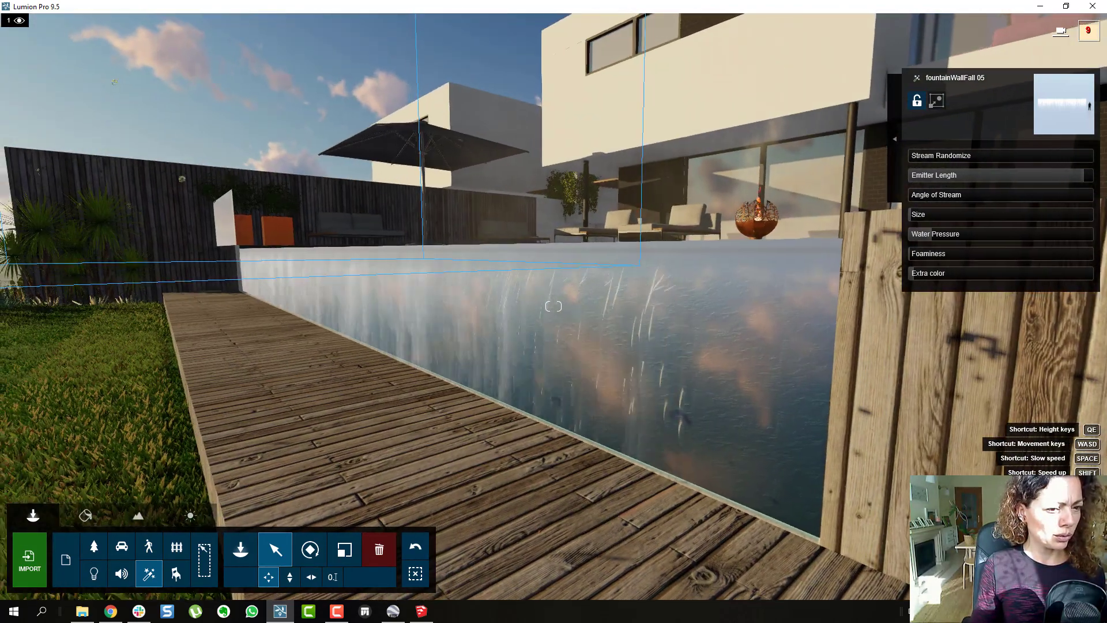
key("s")
right_click_drag(553, 306, 554, 238)
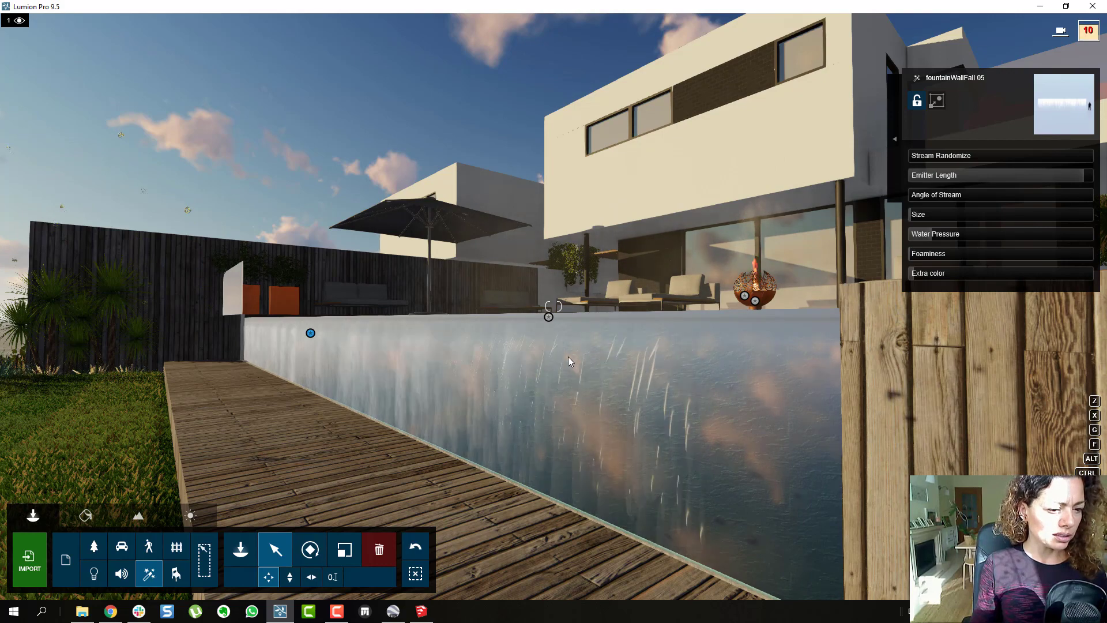
Step: Preview other fountain effects over the pool, including Fountain016 and fountainRound 03, without placing any
left_click(156, 578)
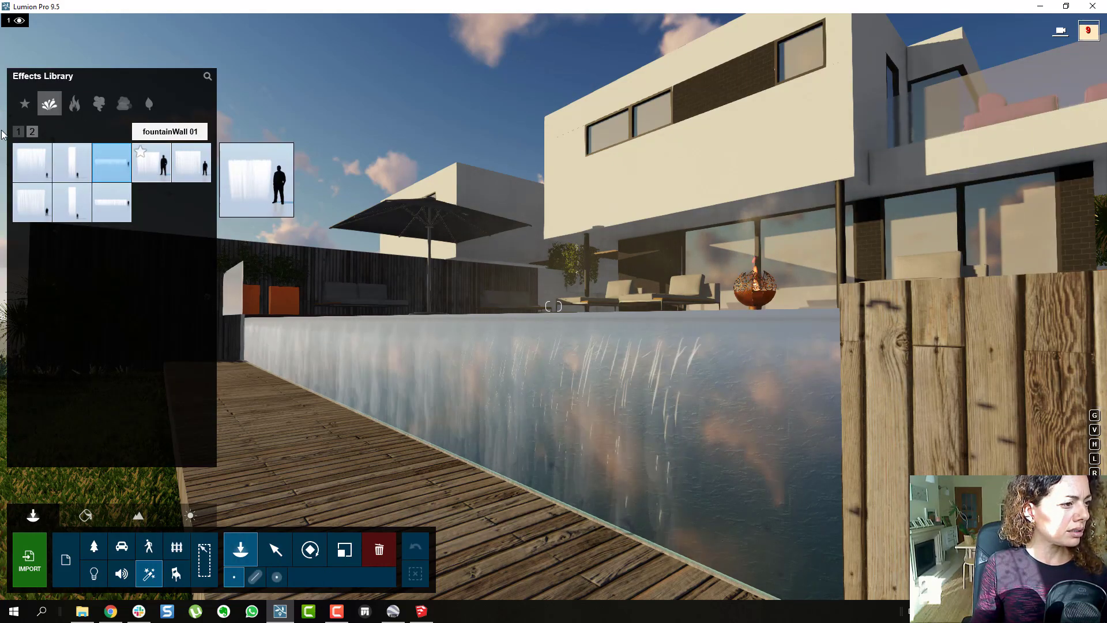
left_click(18, 134)
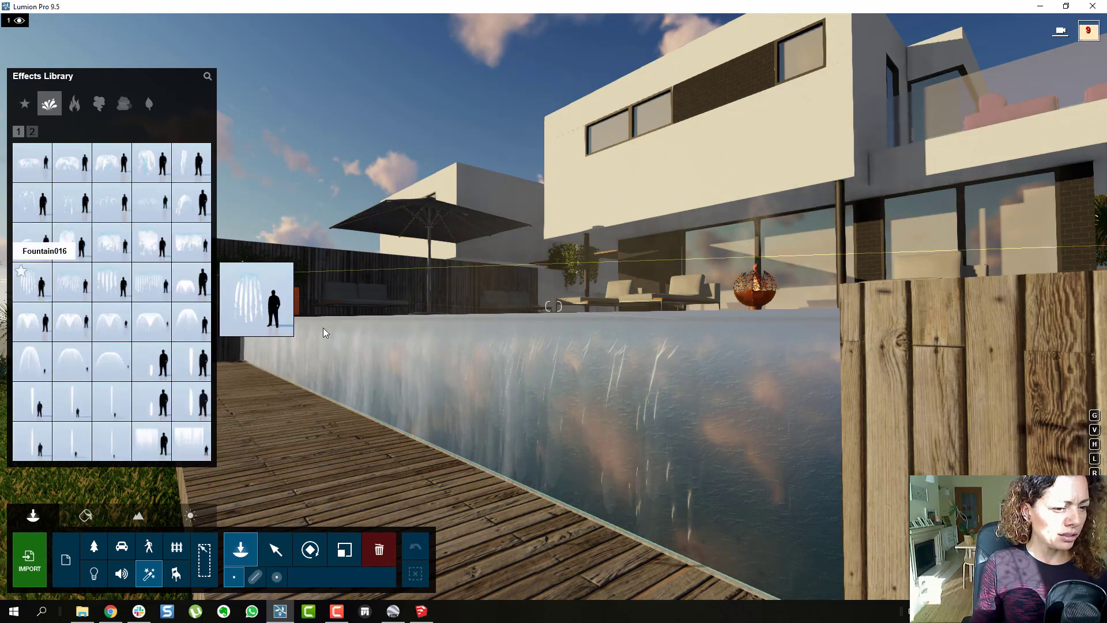
left_click(412, 321)
key("w")
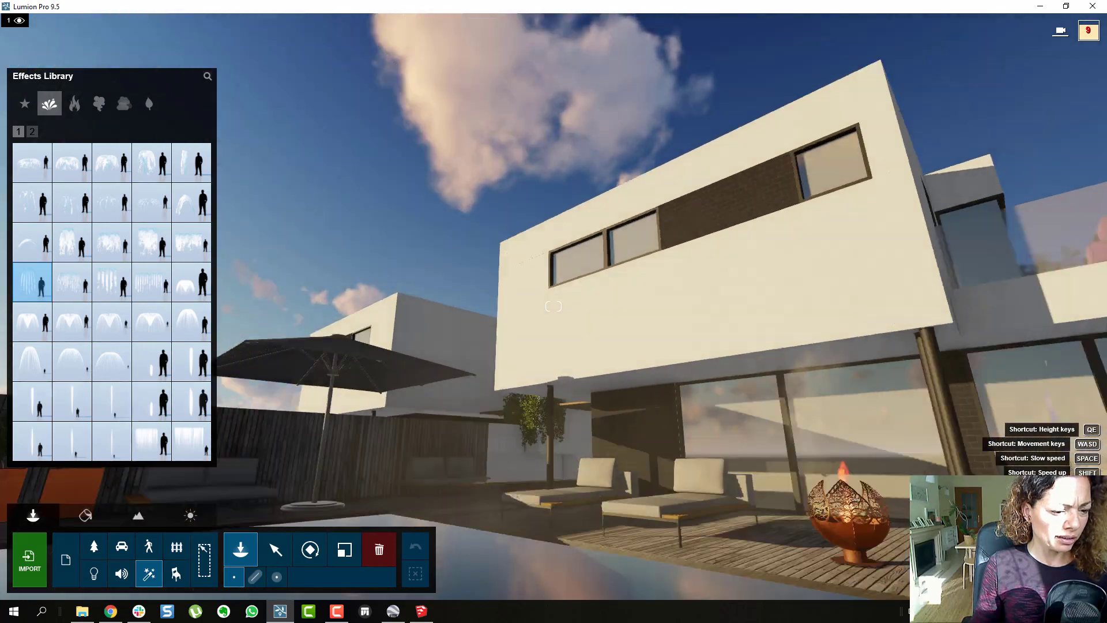
key("s")
key("s")
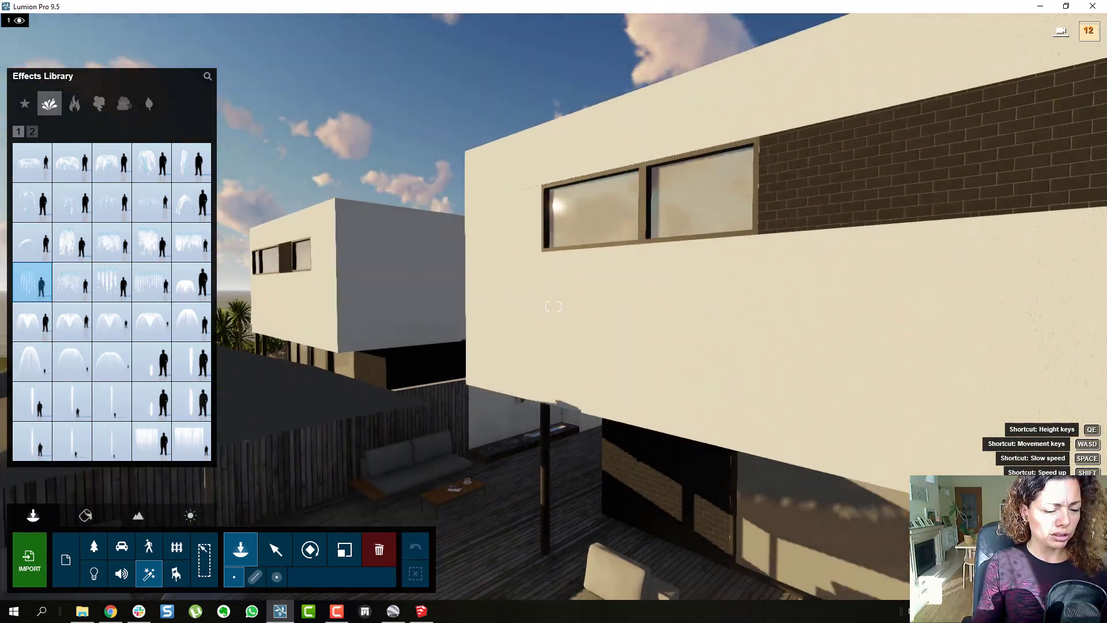
right_click_drag(366, 207, 366, 304)
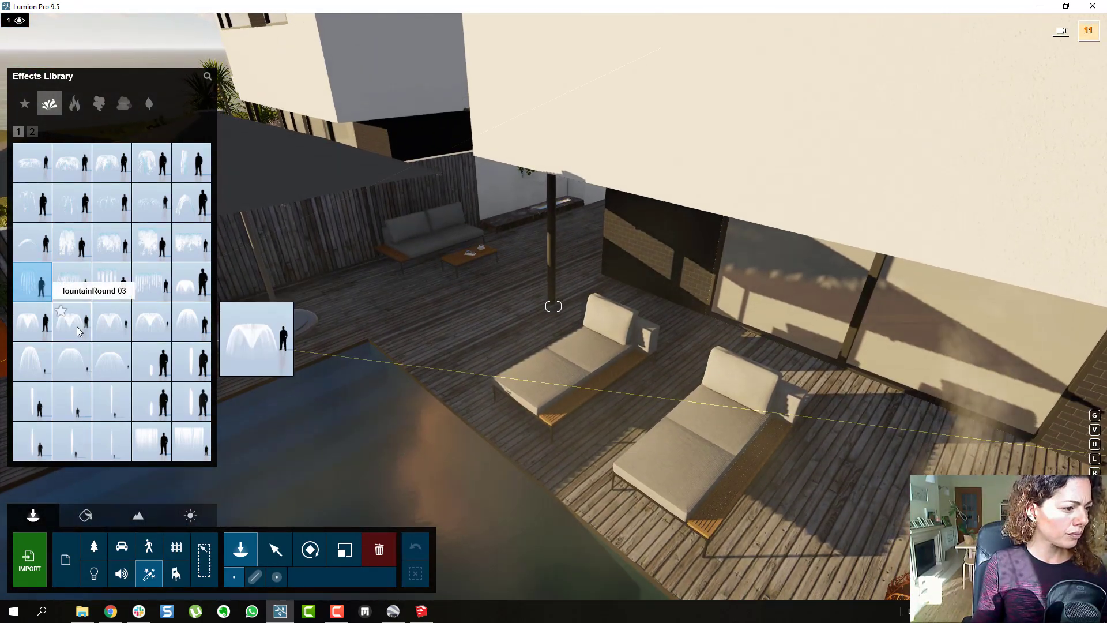
left_click(77, 327)
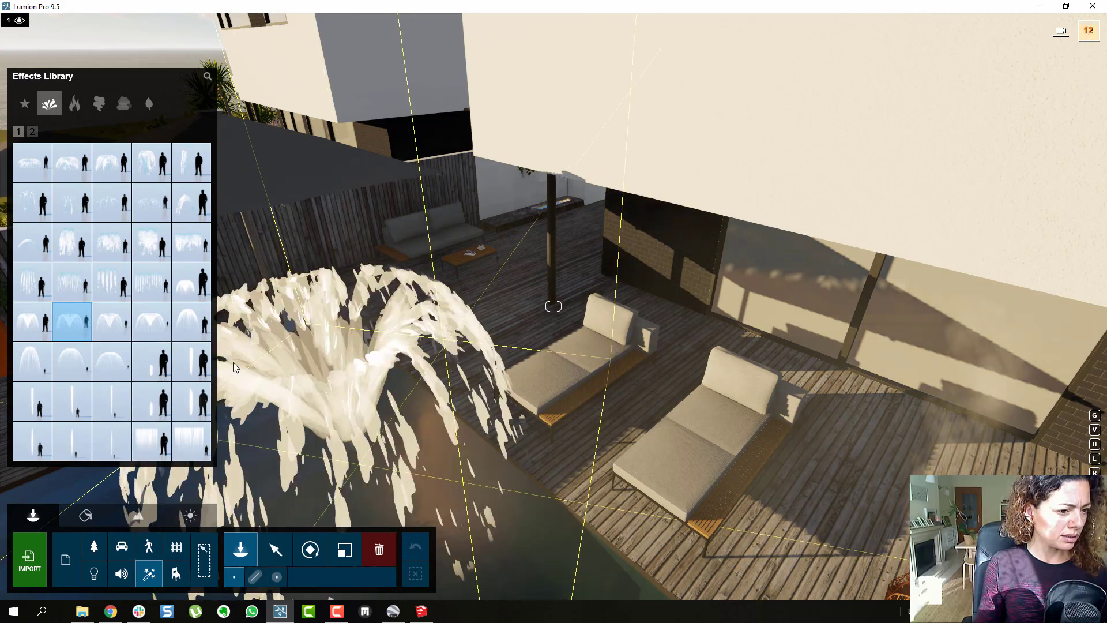
left_click(151, 242)
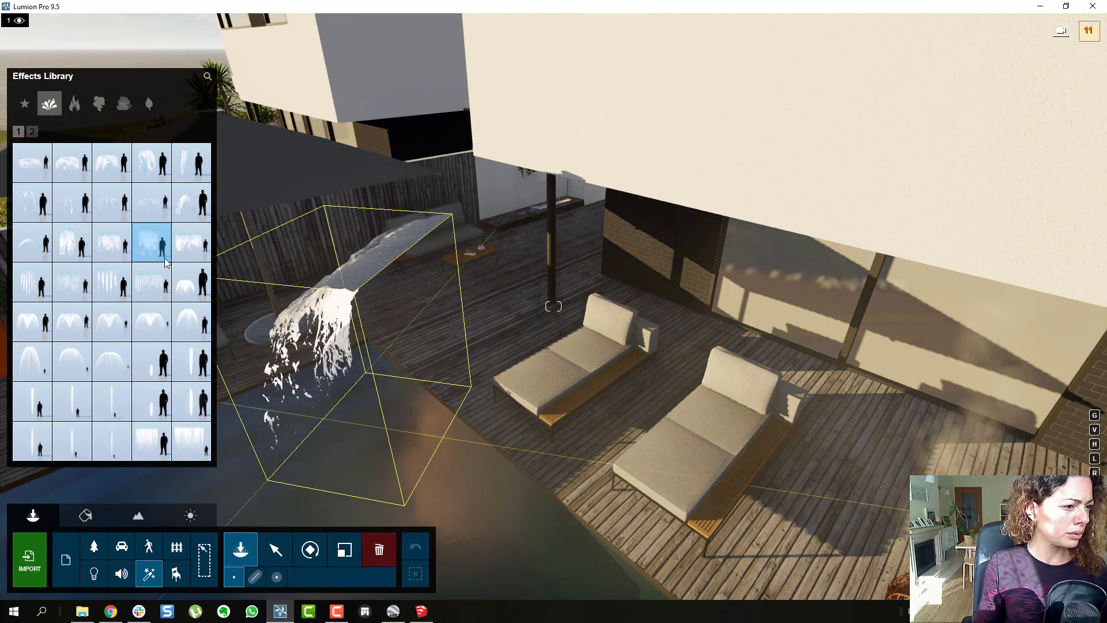
left_click(152, 163)
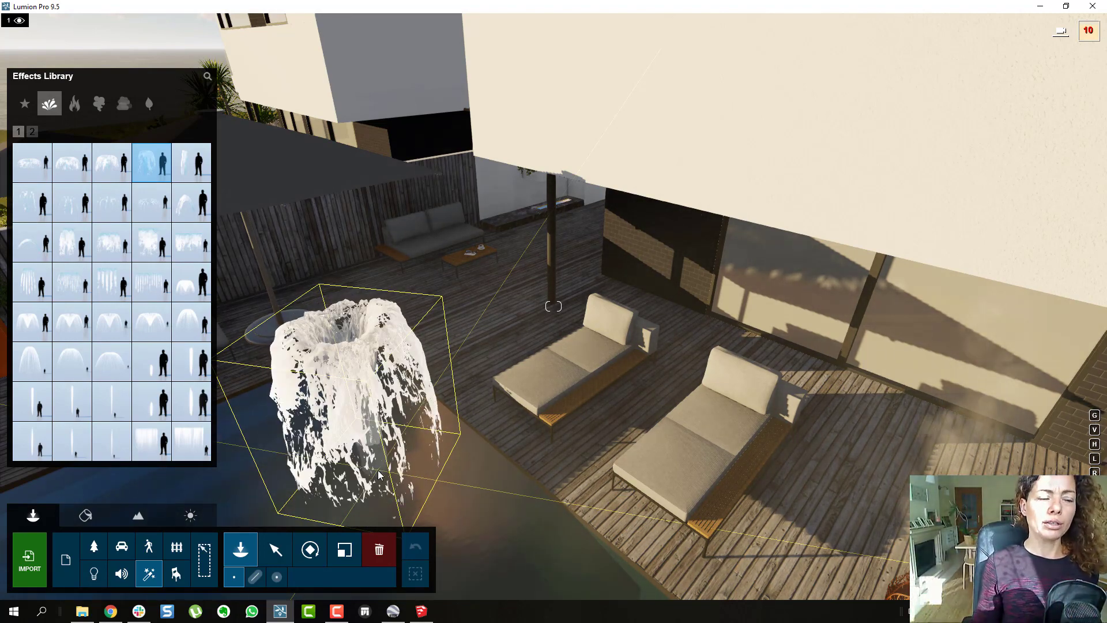
Step: Open the fire effects and examine the deck's fire bowl and the empty burner slot of the outdoor fireplace
left_click(76, 104)
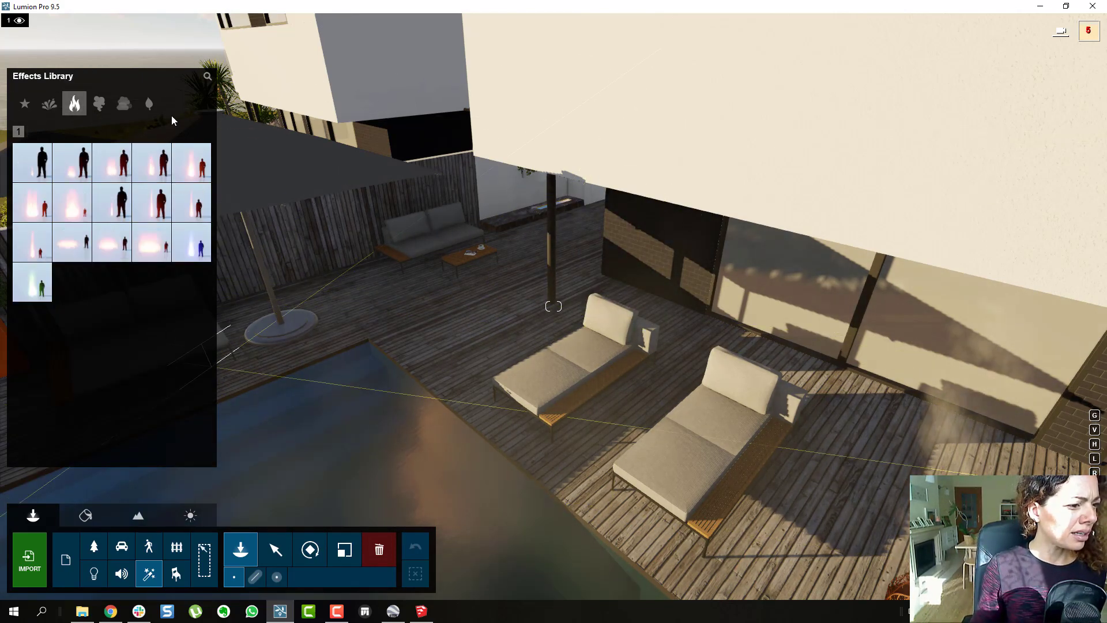
mouse_move(151, 300)
right_mouse_down()
mouse_move(358, 369)
mouse_move(442, 413)
mouse_move(300, 369)
mouse_move(152, 300)
right_mouse_up()
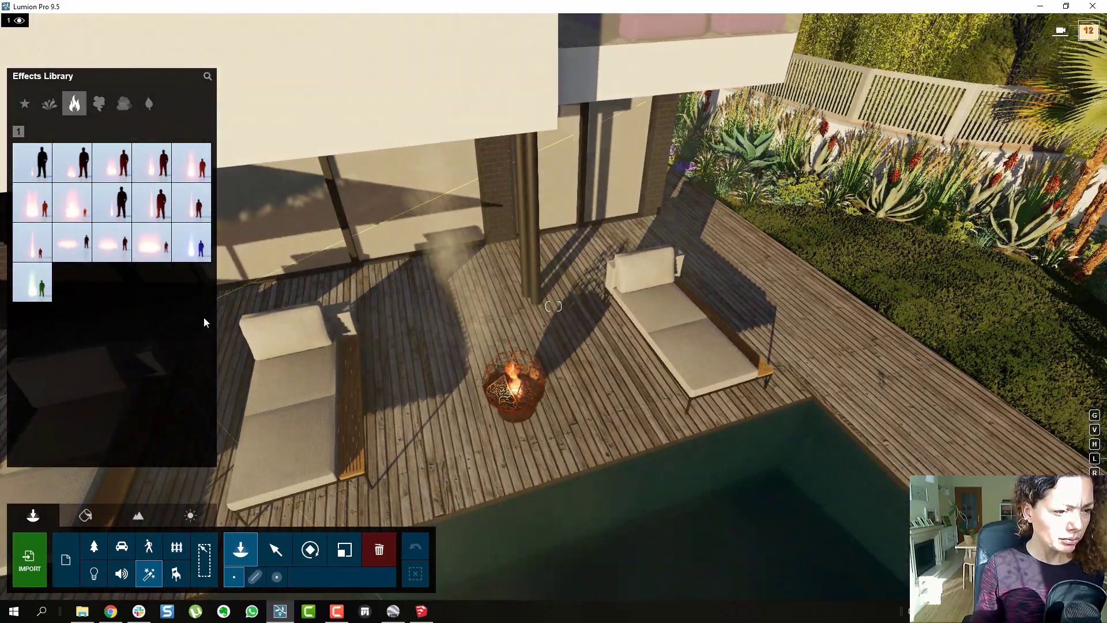
right_click_drag(588, 440, 346, 415)
right_click_drag(554, 306, 554, 306)
left_click(275, 549)
key("w")
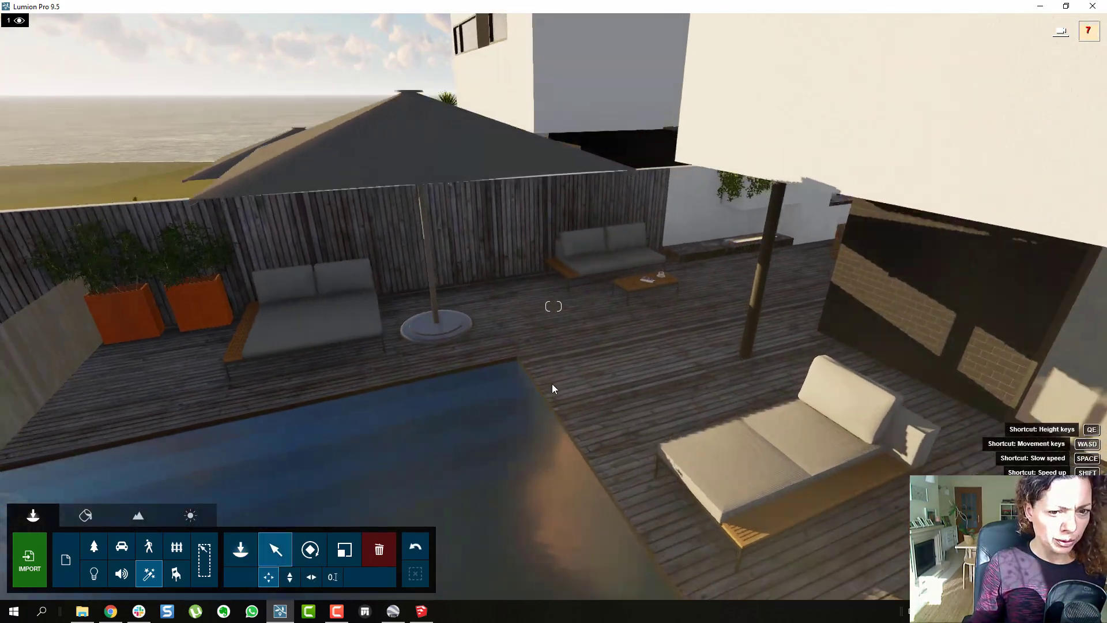
right_click_drag(552, 383, 652, 338)
right_click_drag(554, 307, 554, 307)
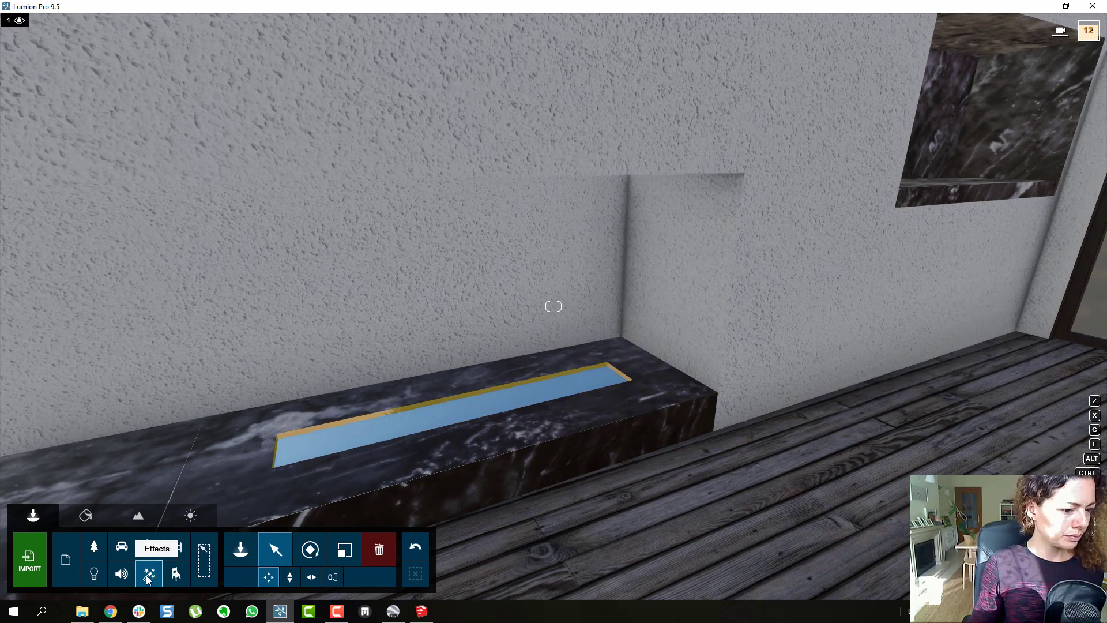
Step: Place two of the smallest fire effects in the outdoor fireplace's burner slot, one toward each end
left_click(147, 578)
mouse_move(35, 178)
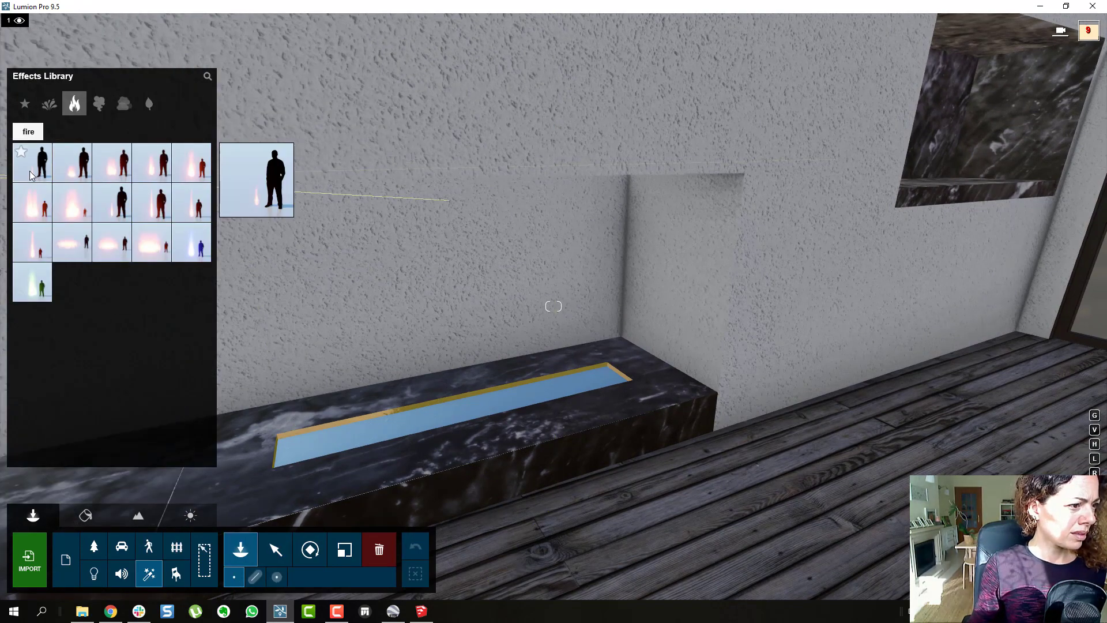
left_click(77, 176)
left_click(439, 417)
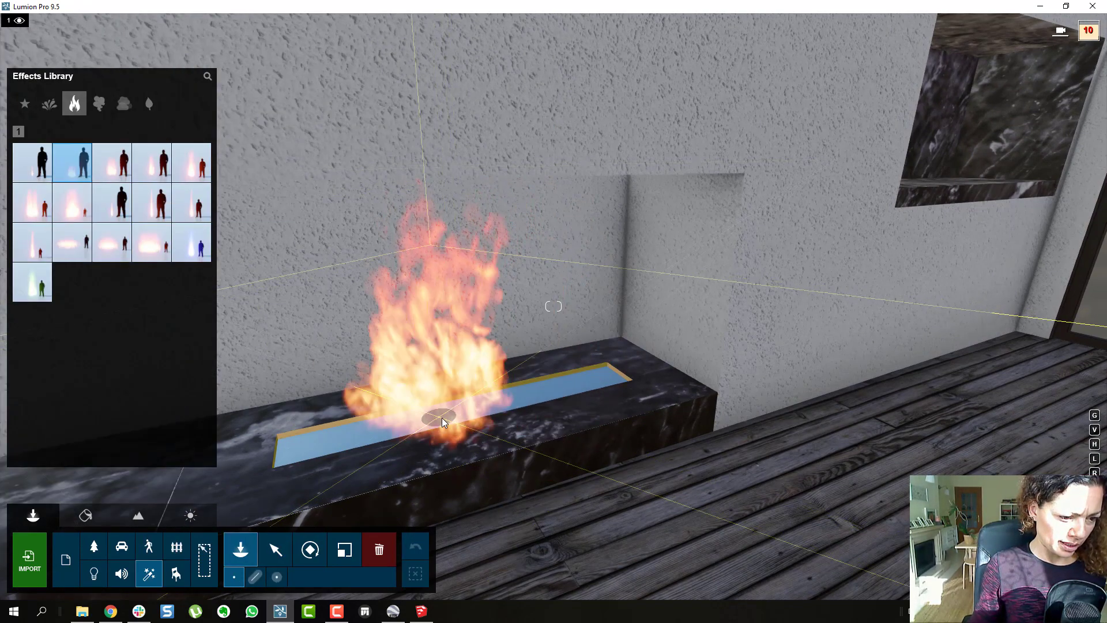
mouse_move(38, 167)
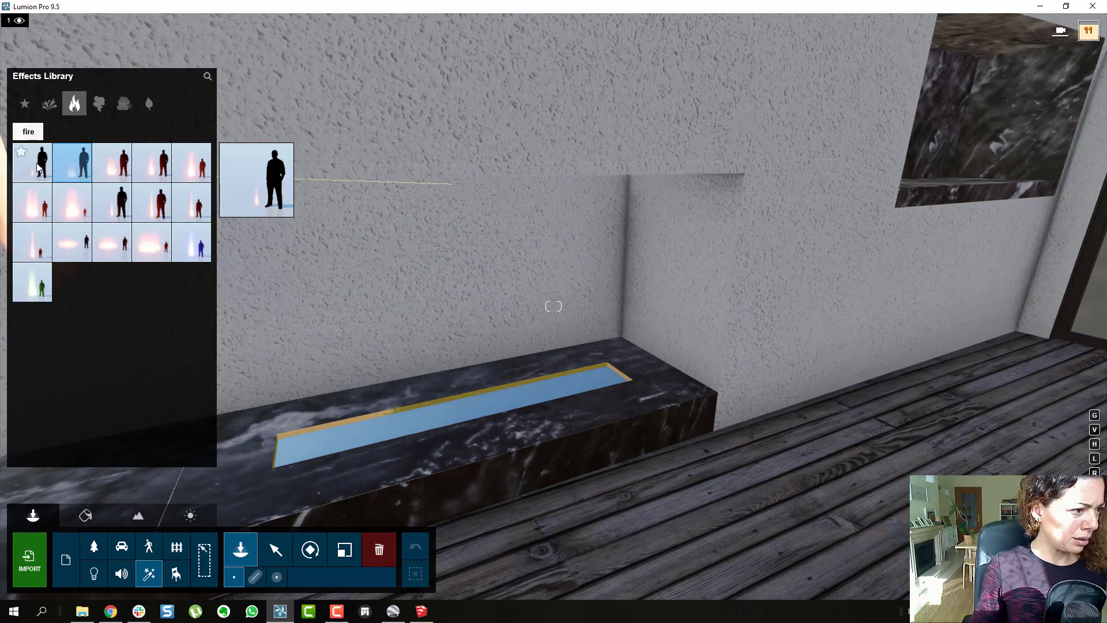
left_click(352, 436)
left_click(352, 436)
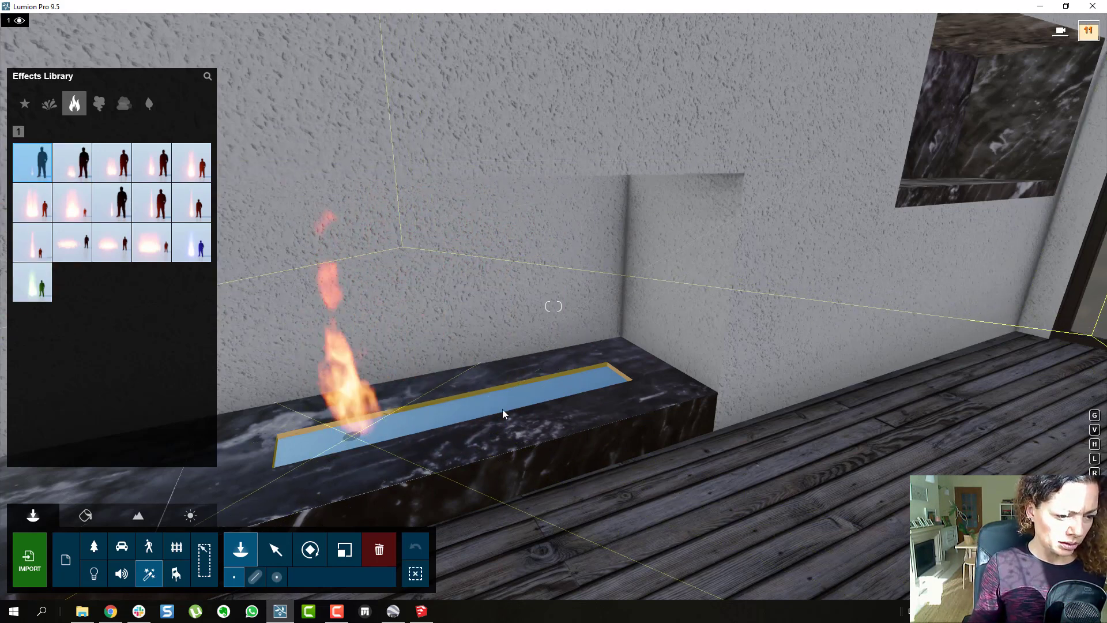
left_click(544, 392)
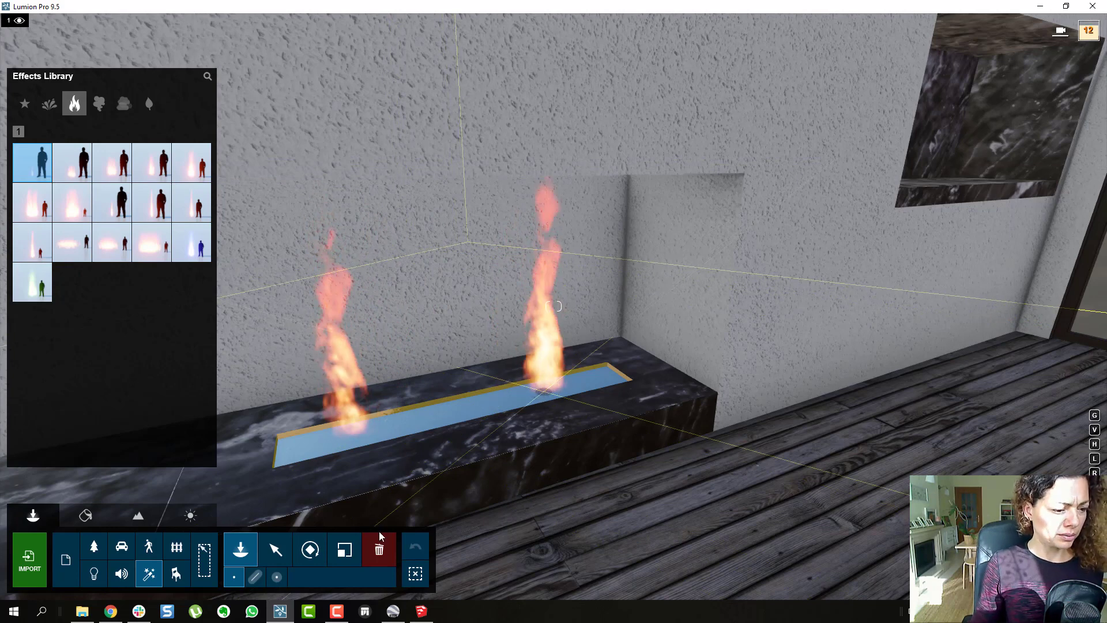
Step: Select the left-hand fire in the fireplace and set its brightness to 1.8
left_click(275, 550)
left_click(352, 436)
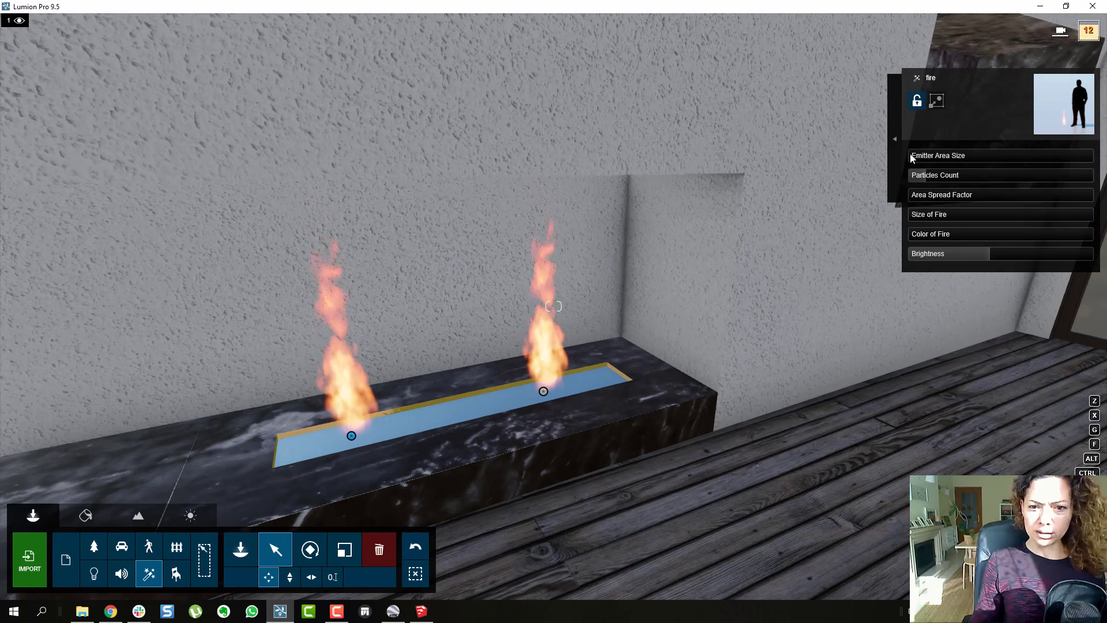
left_click_drag(1031, 248, 1048, 247)
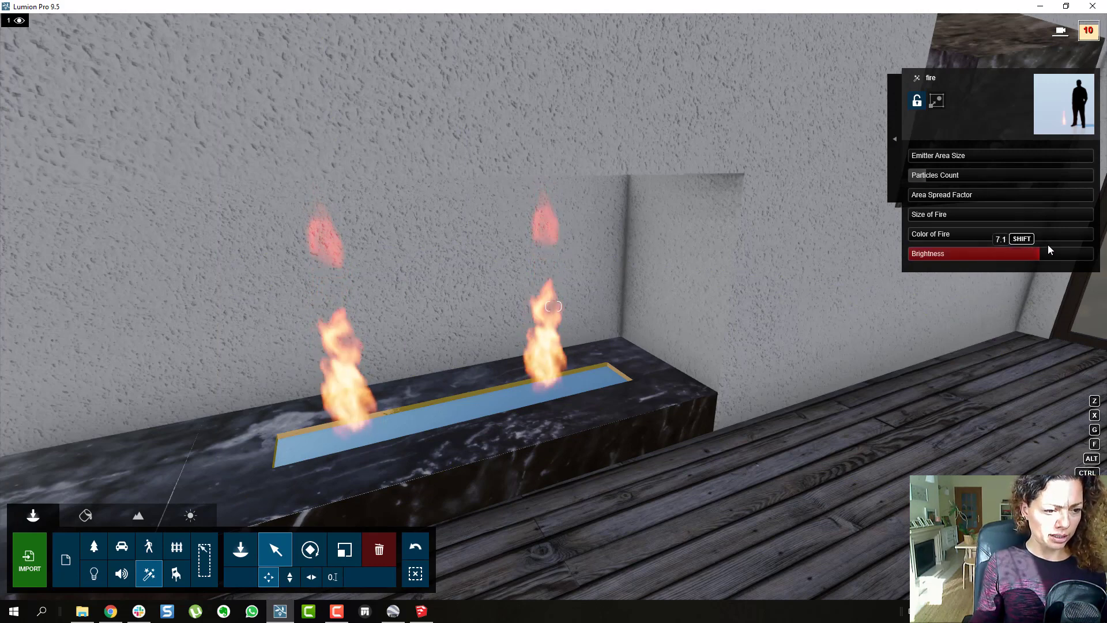
left_click_drag(984, 263, 943, 268)
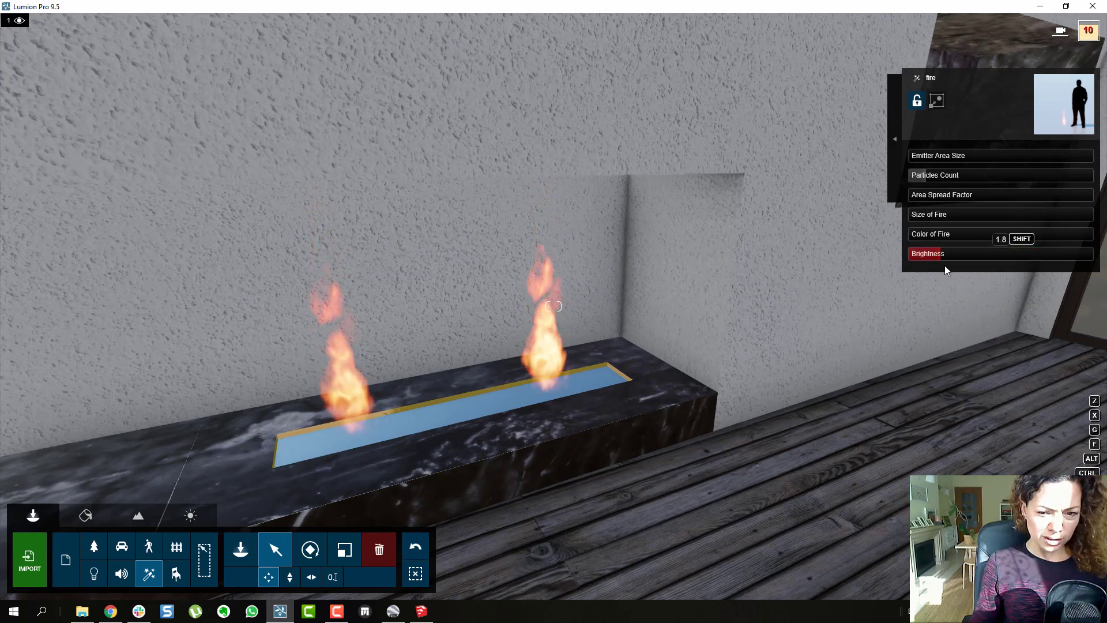
Step: Try the left-hand fire's emitter area, particle count and spread settings, and set its size to 0.1
left_click(1026, 173)
left_click_drag(919, 193, 917, 195)
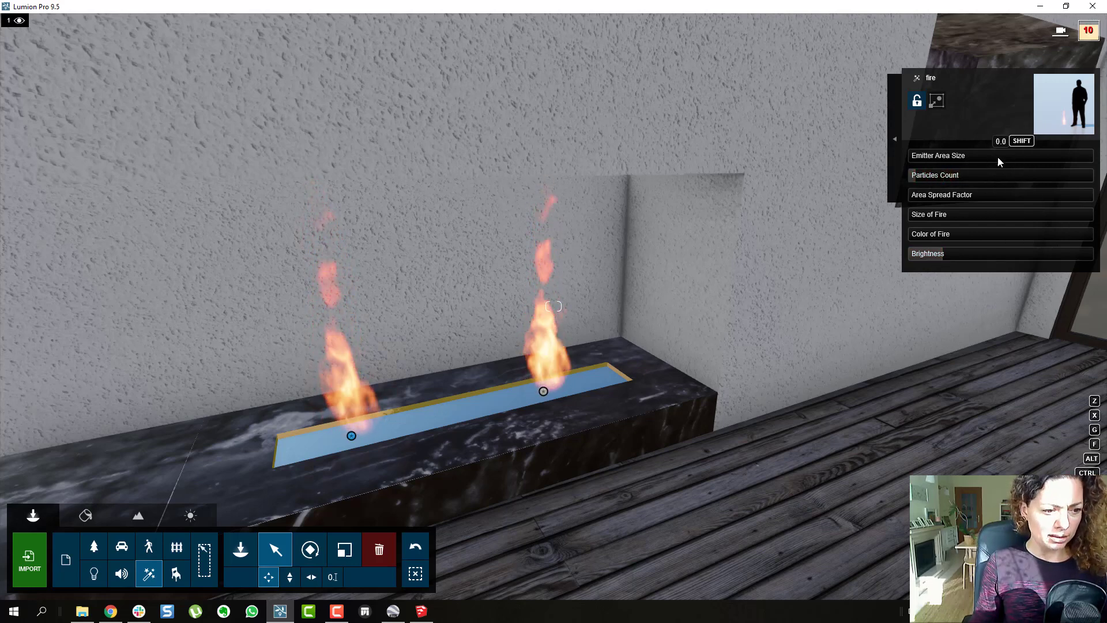
left_click_drag(1001, 162, 1019, 162)
left_click_drag(946, 171, 905, 175)
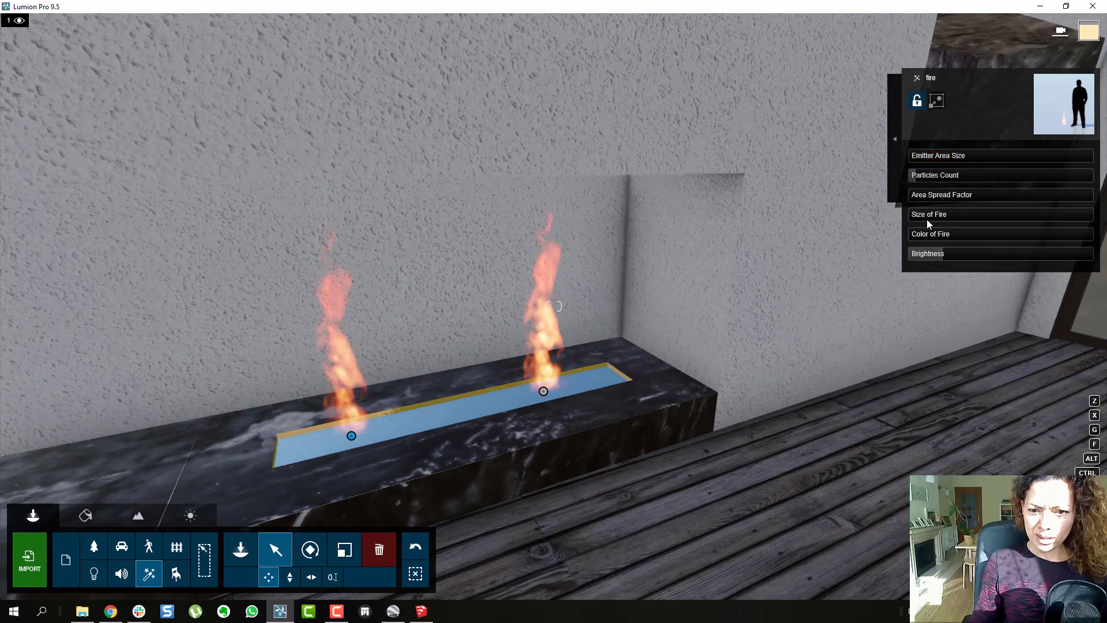
left_click_drag(928, 216, 950, 213)
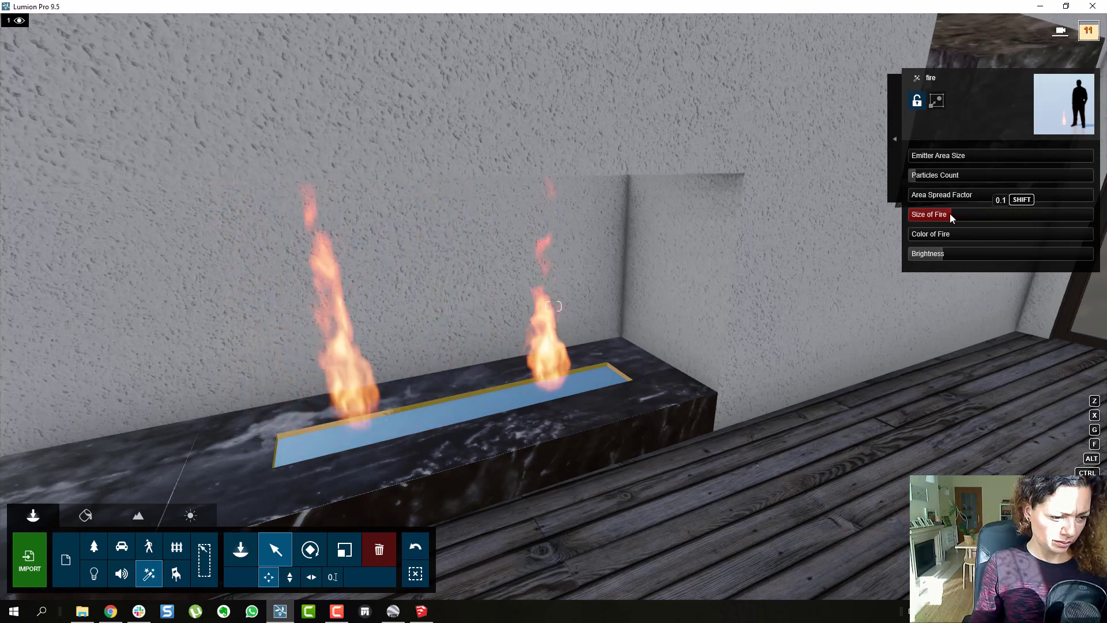
Step: Delete the right-hand fire and replace it with a copy of the adjusted fire at the same end of the slot
left_click(379, 553)
left_click(543, 392, "ctrl")
key("Delete")
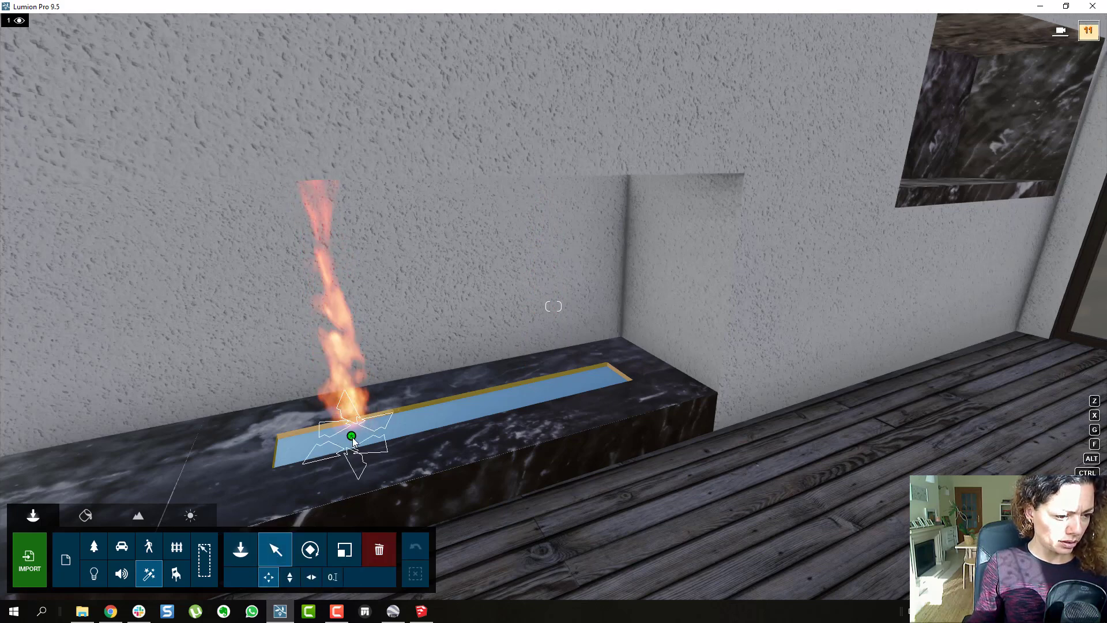
left_click_drag(352, 437, 536, 392)
left_click(536, 392)
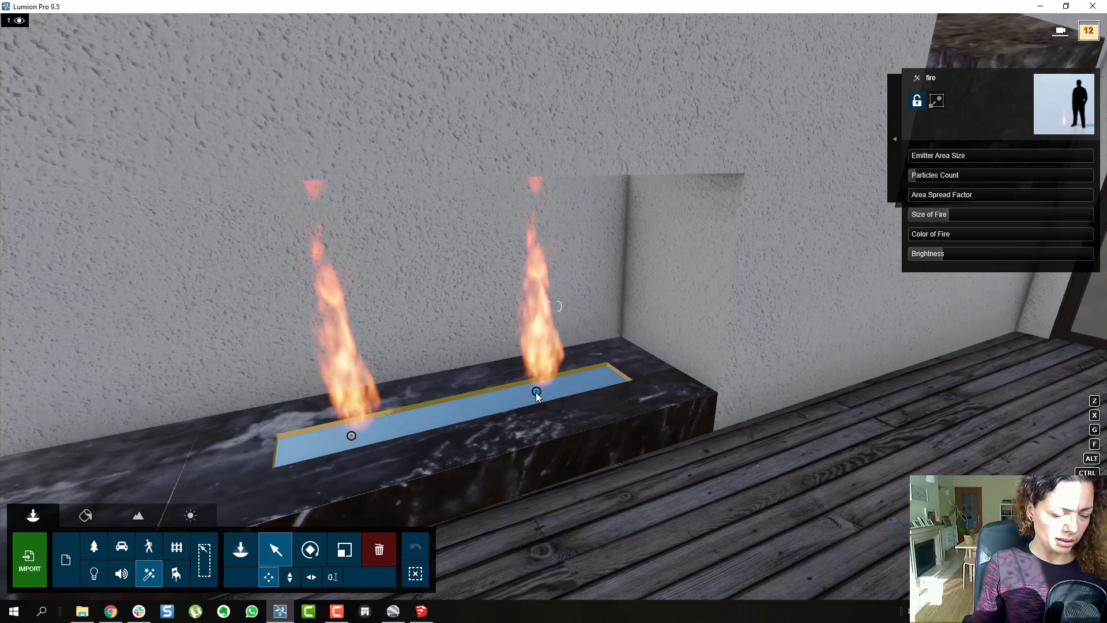
left_click_drag(536, 392, 544, 389)
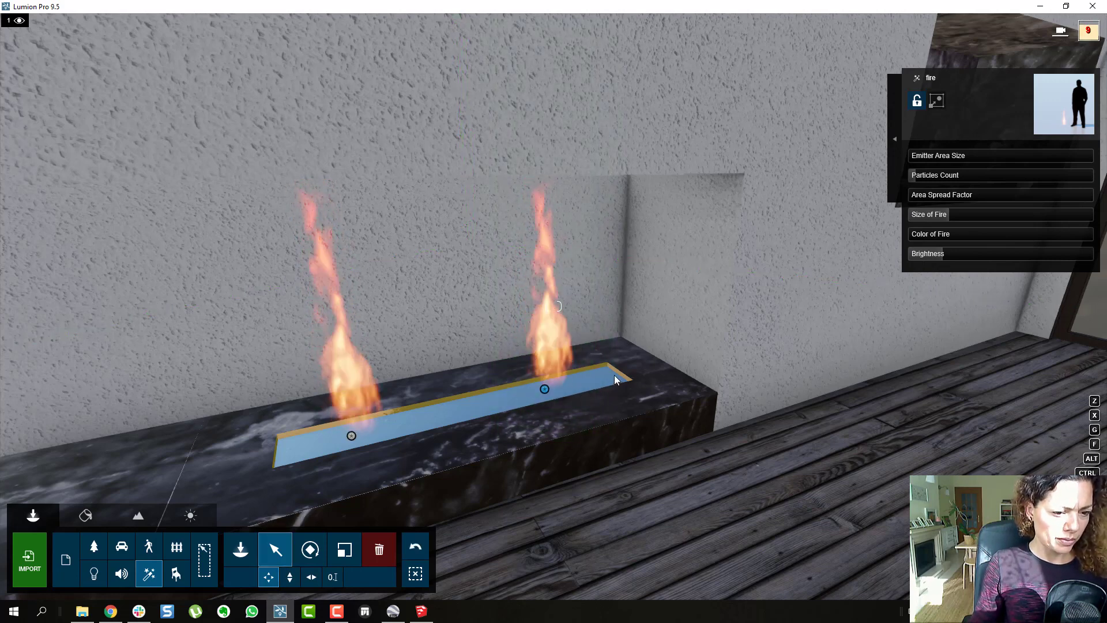
Step: Examine the two fireplace flames from the seating area and up close
right_click_drag(615, 375, 755, 349)
key("w")
key("s")
key("w")
key("s")
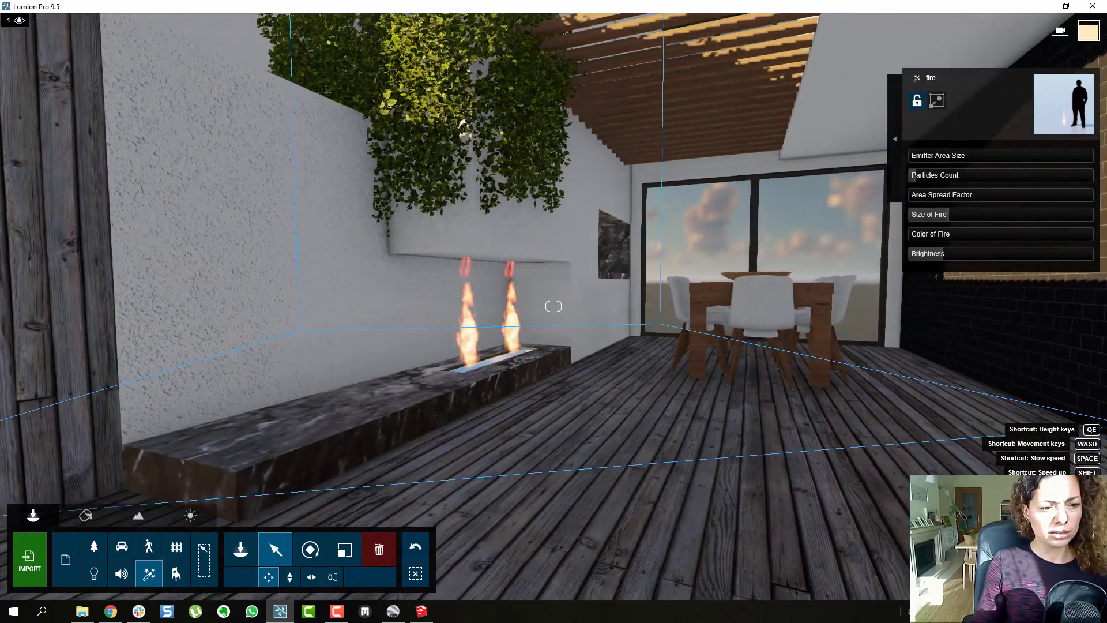
key("s")
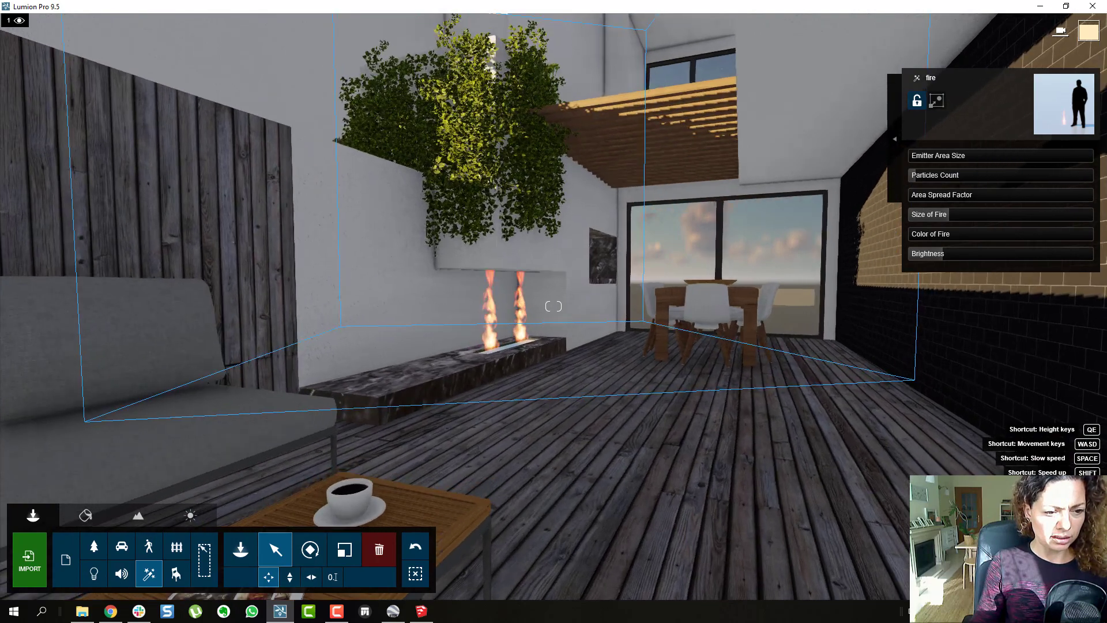
key("w")
key("w")
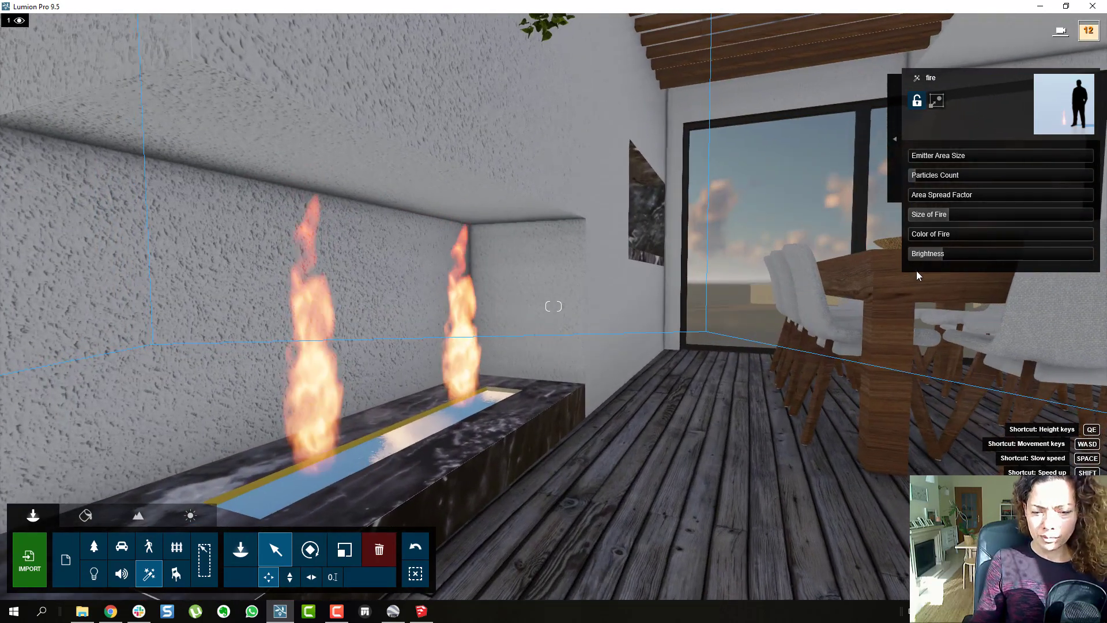
Step: Reduce the size of both fireplace fires to about 0.0 so the flames stay low
left_click_drag(931, 213, 921, 216)
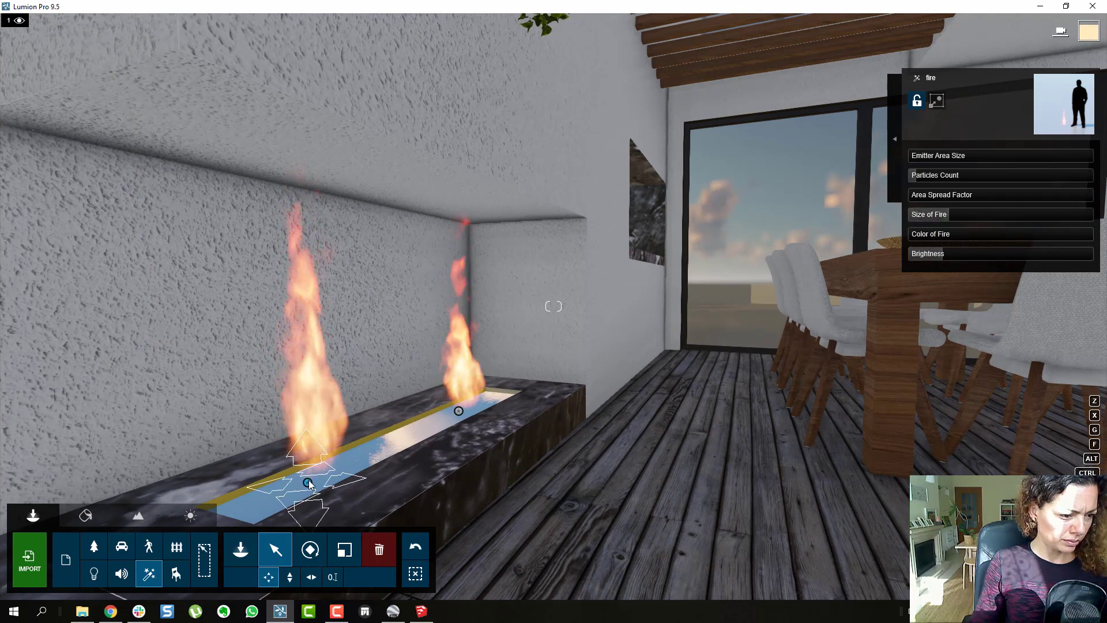
left_click(309, 482)
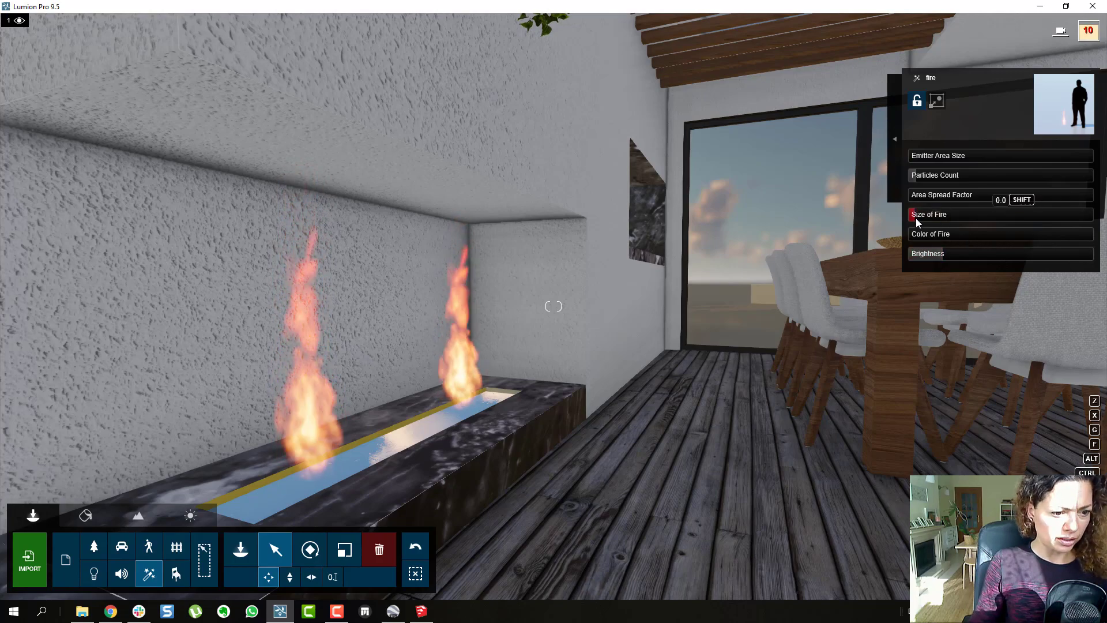
key("s")
key("s")
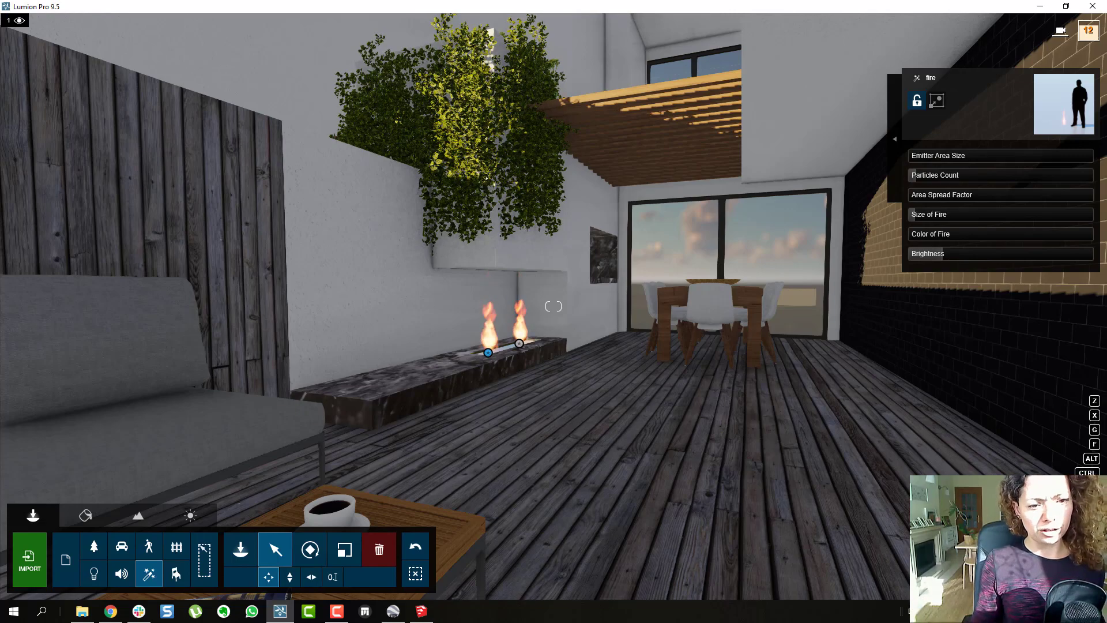
Step: Try a bluish flame on the left-hand fireplace fire by setting its Color of Fire to 0.7
right_click_drag(590, 406, 613, 427)
key("w")
left_click(152, 577)
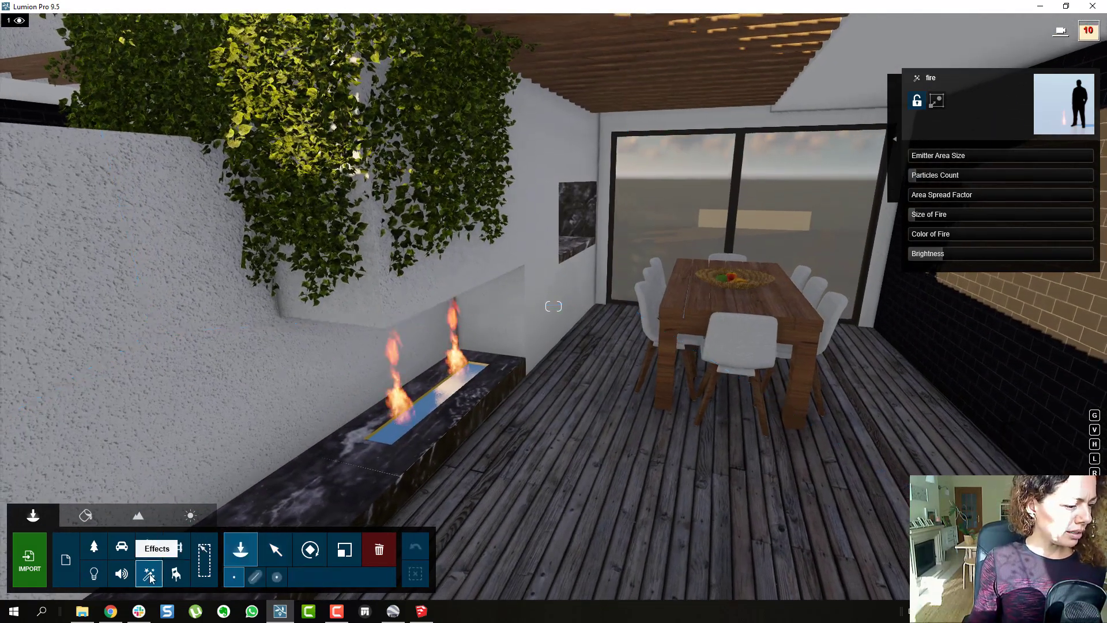
left_click(152, 577)
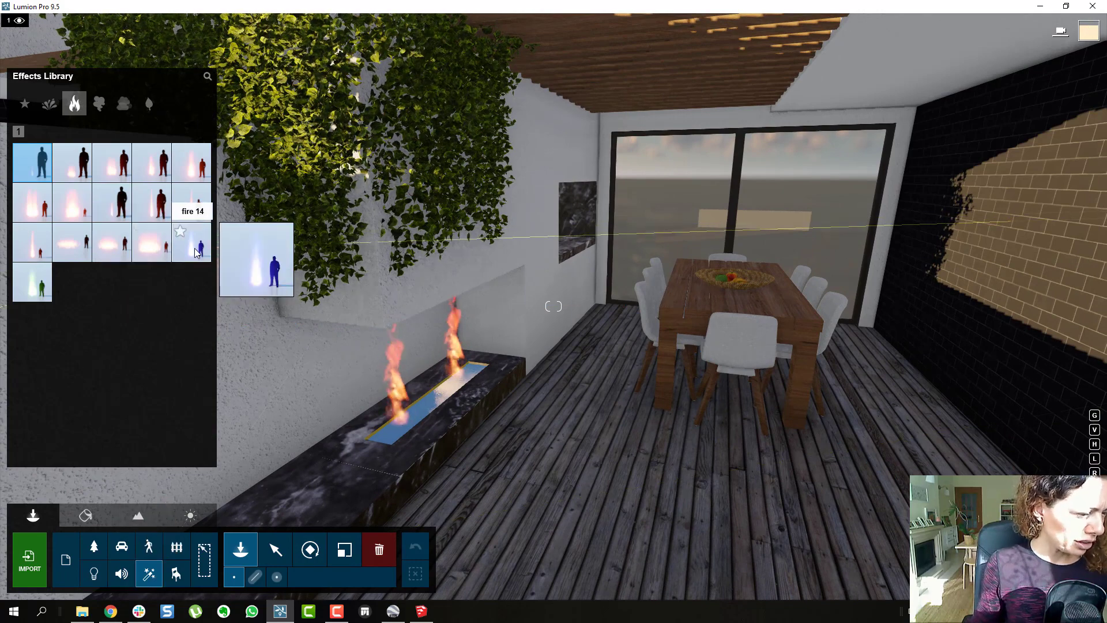
left_click(276, 549)
left_click(399, 426)
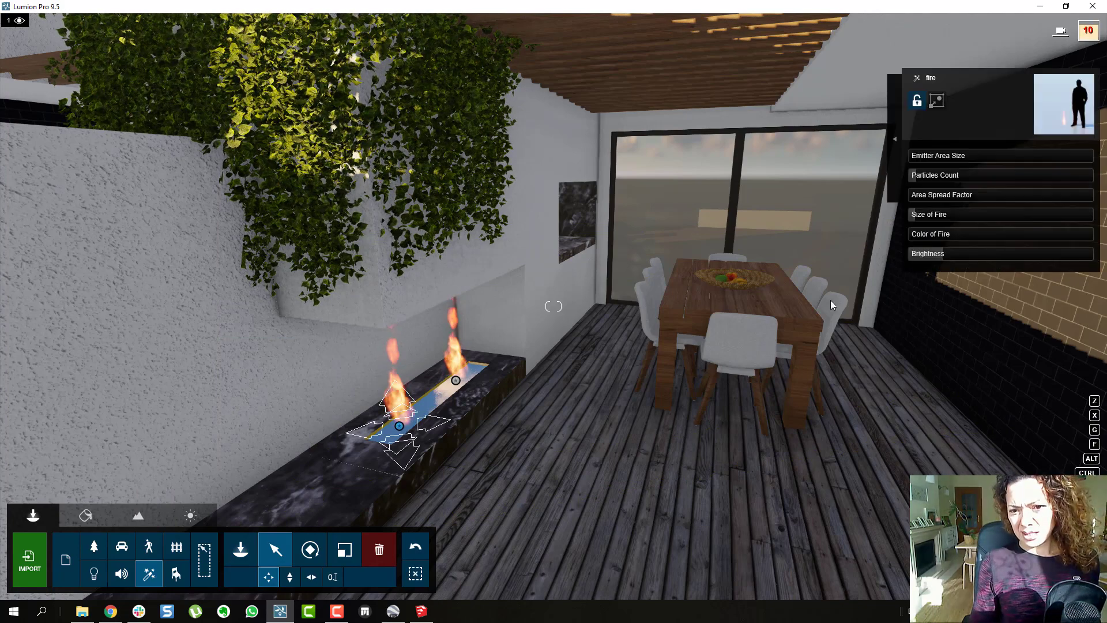
mouse_move(960, 237)
left_mouse_down()
mouse_move(1021, 237)
mouse_move(974, 241)
left_mouse_up()
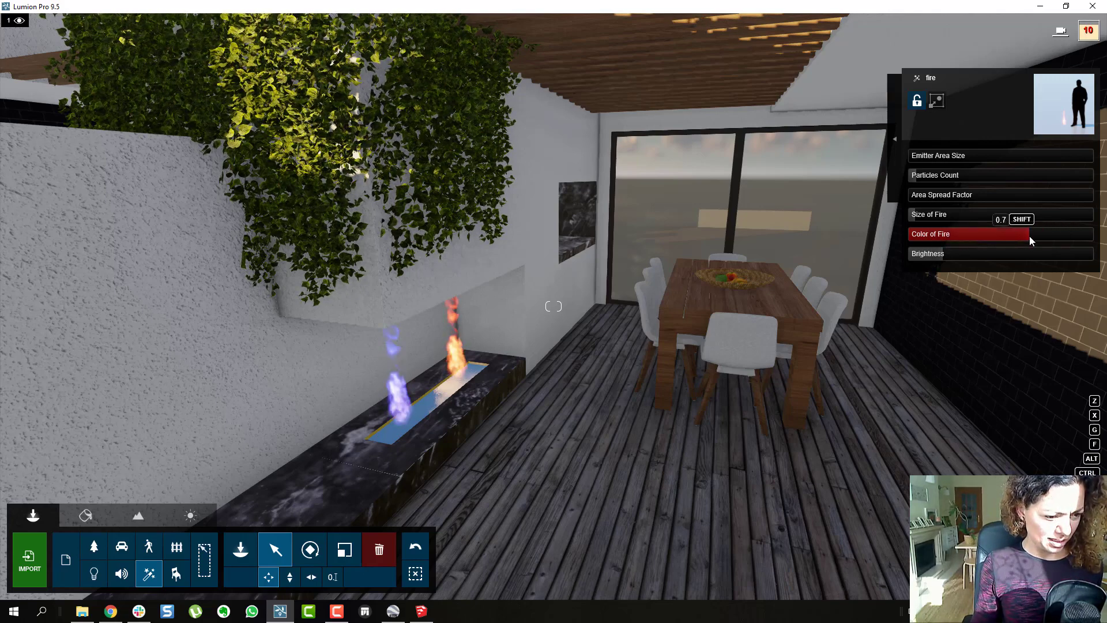
Step: Open the smoke effects and examine the smoking fire bowl on the deck beside the pool
left_click(150, 575)
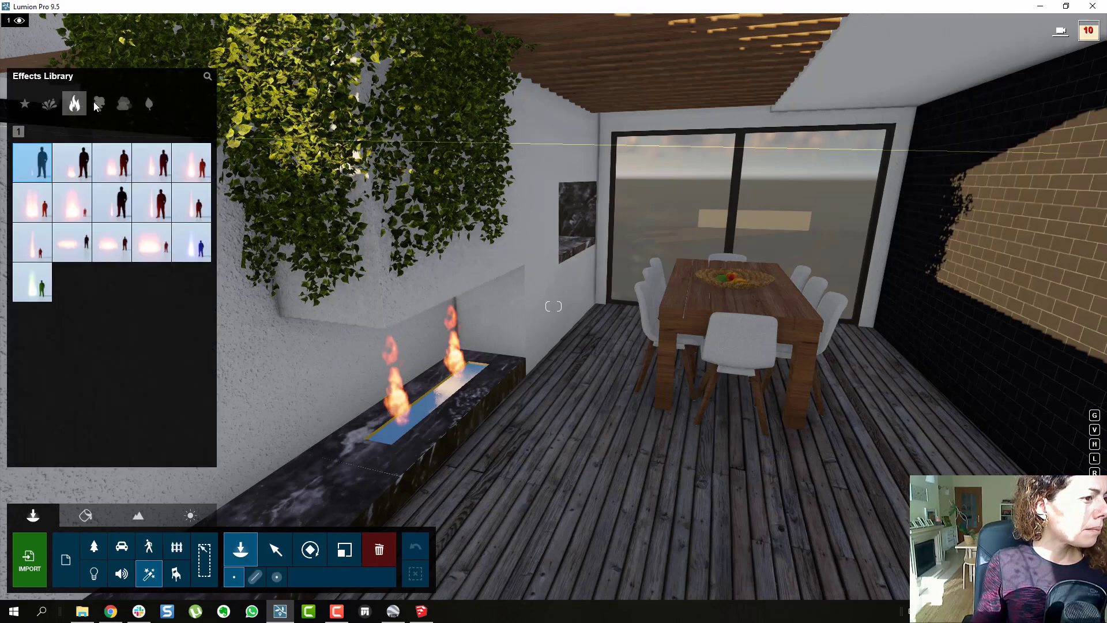
left_click(379, 434)
key("s")
key("s")
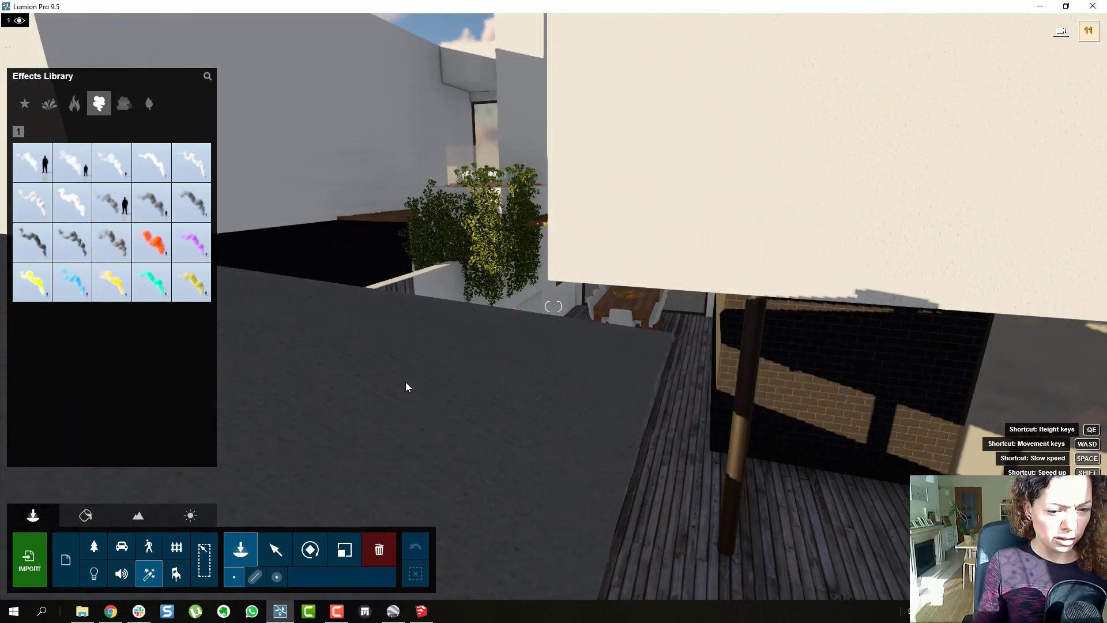
right_click_drag(407, 385, 519, 372)
key("s")
right_click_drag(438, 364, 468, 347)
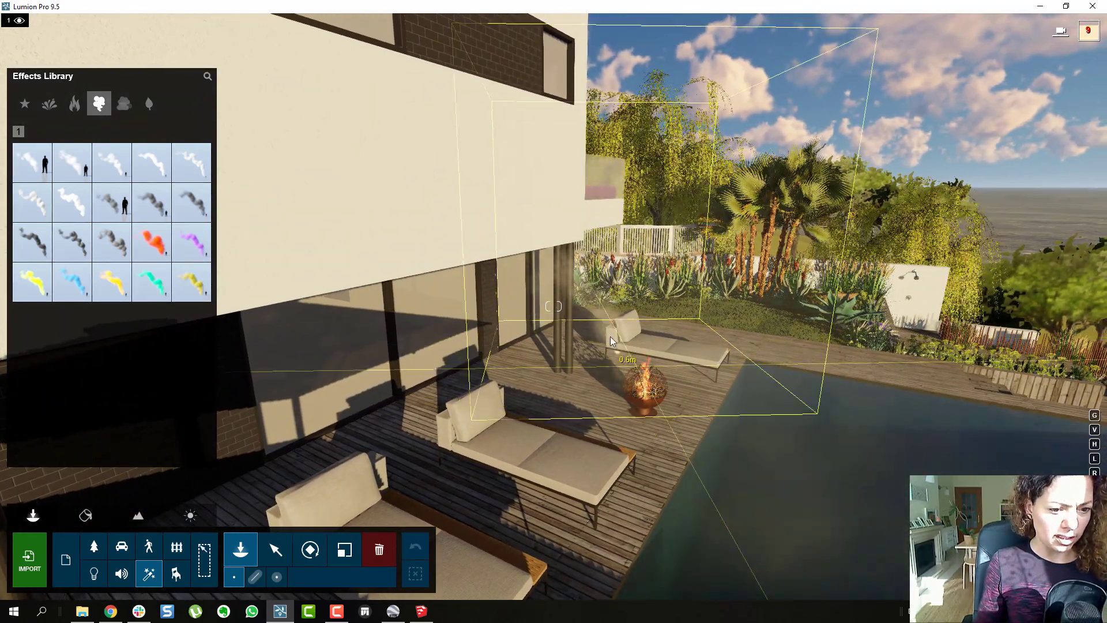
key("w")
right_click_drag(552, 426, 626, 439)
key("s")
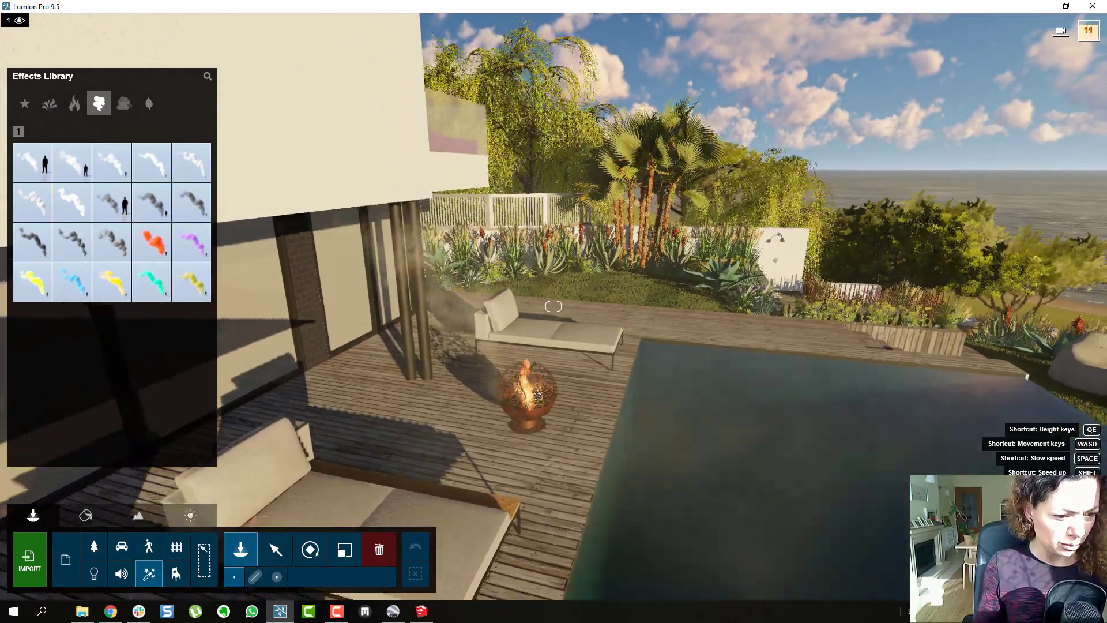
Step: Place the smoke 01 effect inside the opening of the roof chimney above the fireplace
key("q")
right_click_drag(553, 307, 553, 307)
left_click(484, 472)
key("s")
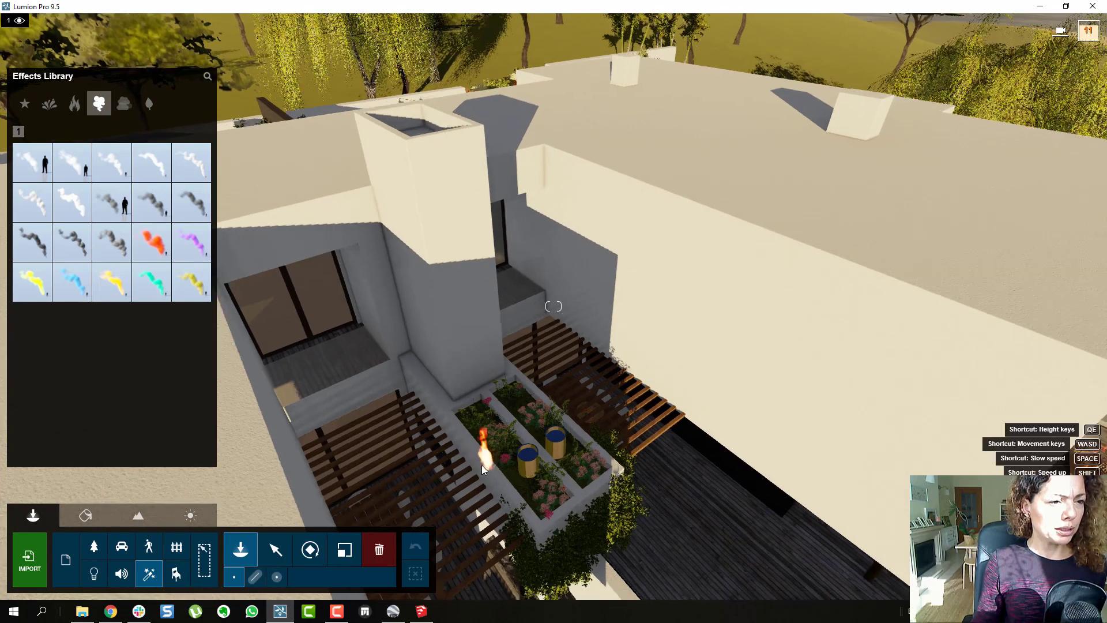
left_click(436, 147)
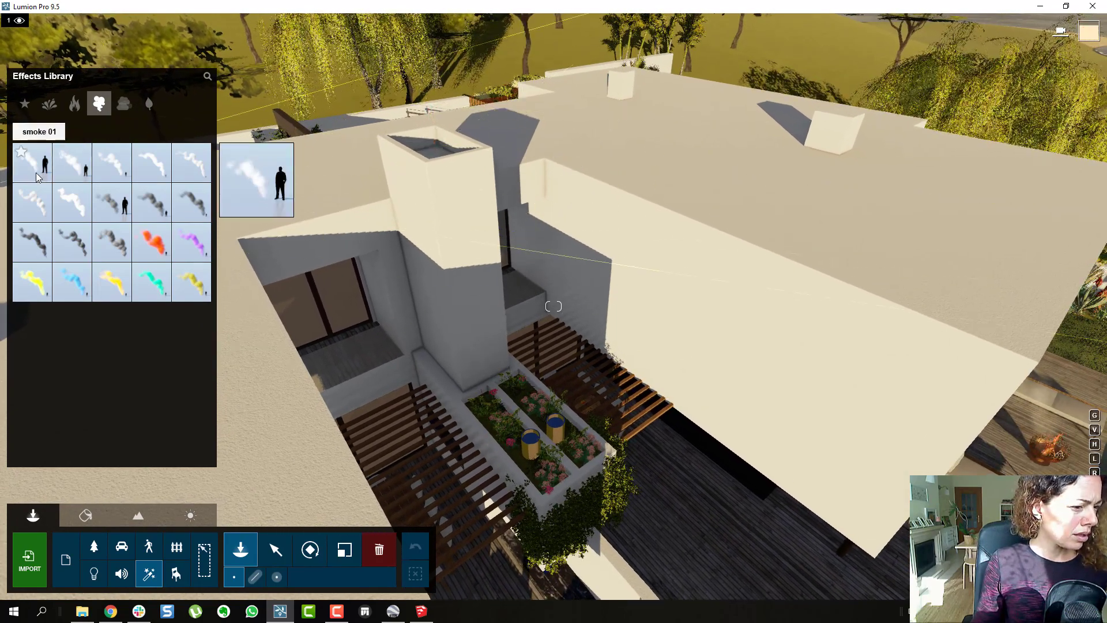
left_click(37, 175)
left_click(433, 148)
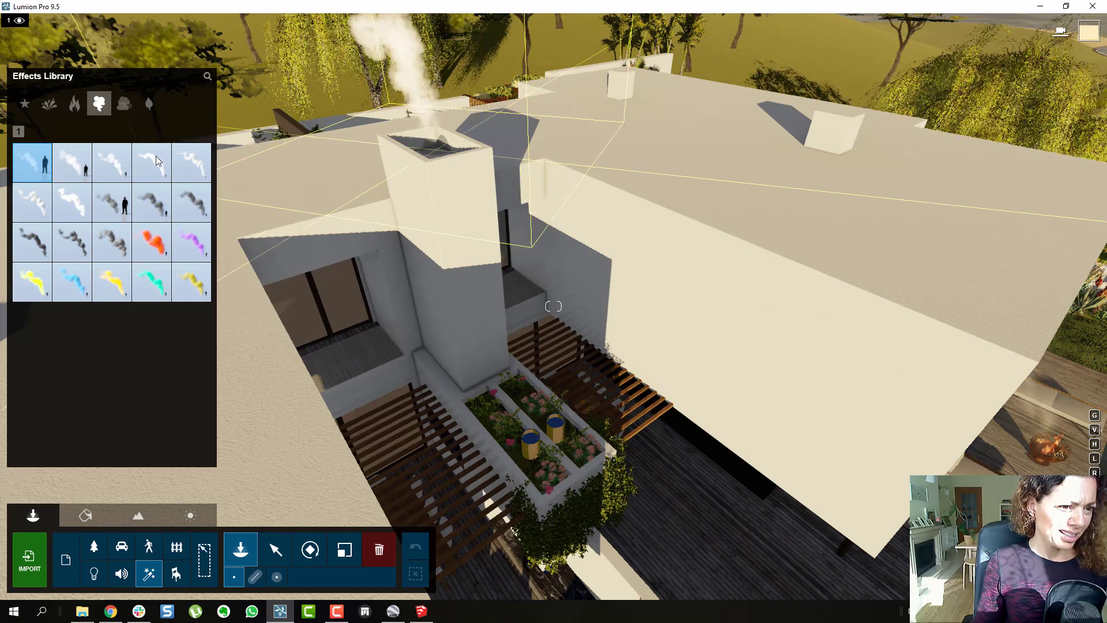
Step: Lower the Density of the chimney's smoke 01 effect and enlarge its Column Size for a thinner, wider plume
key("s")
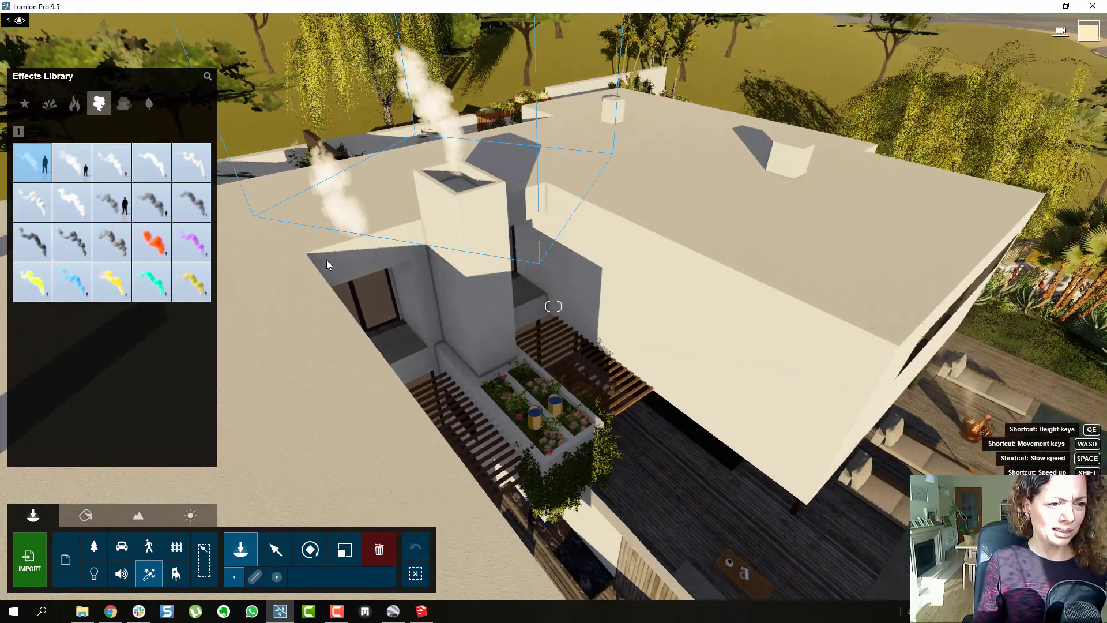
left_click(276, 549)
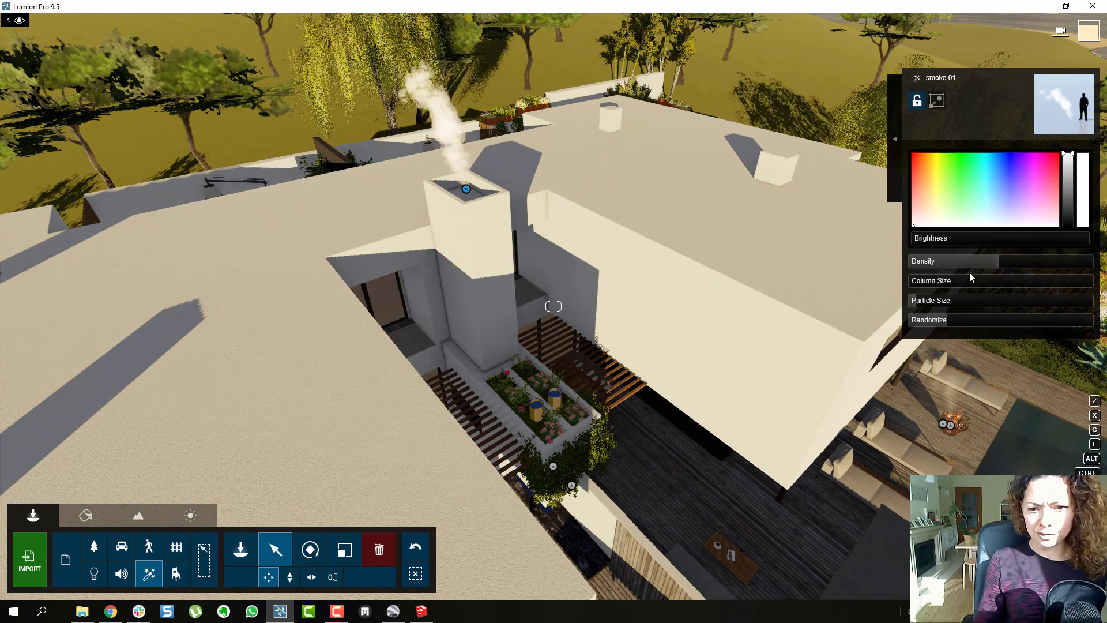
mouse_move(981, 259)
left_mouse_down()
mouse_move(935, 264)
mouse_move(962, 278)
mouse_move(1008, 270)
mouse_move(984, 274)
left_mouse_up()
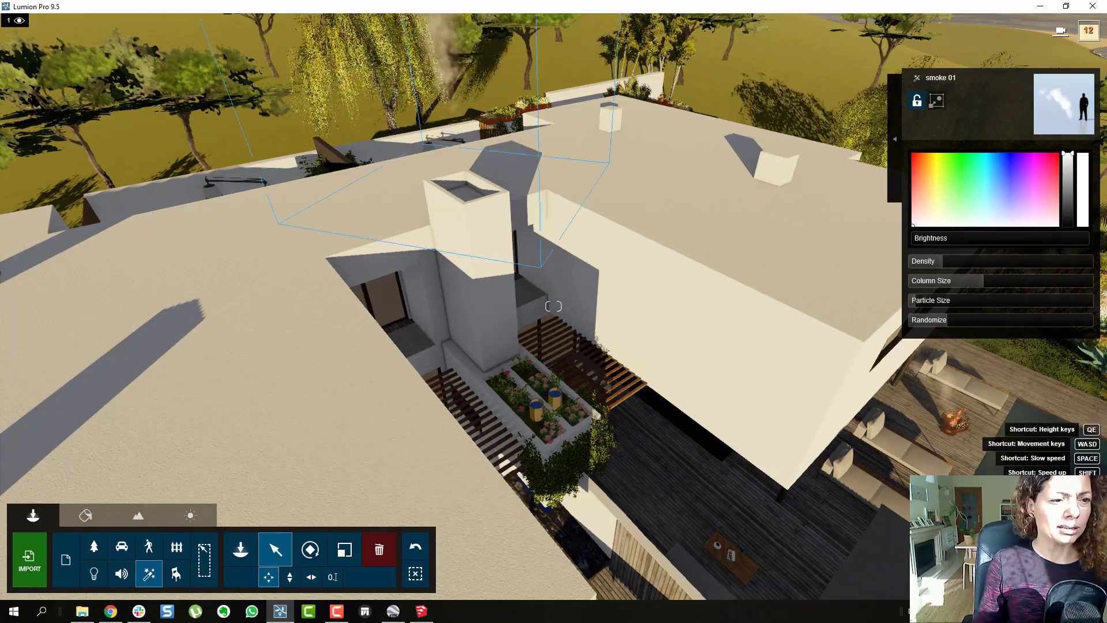
right_click_drag(554, 306, 554, 243)
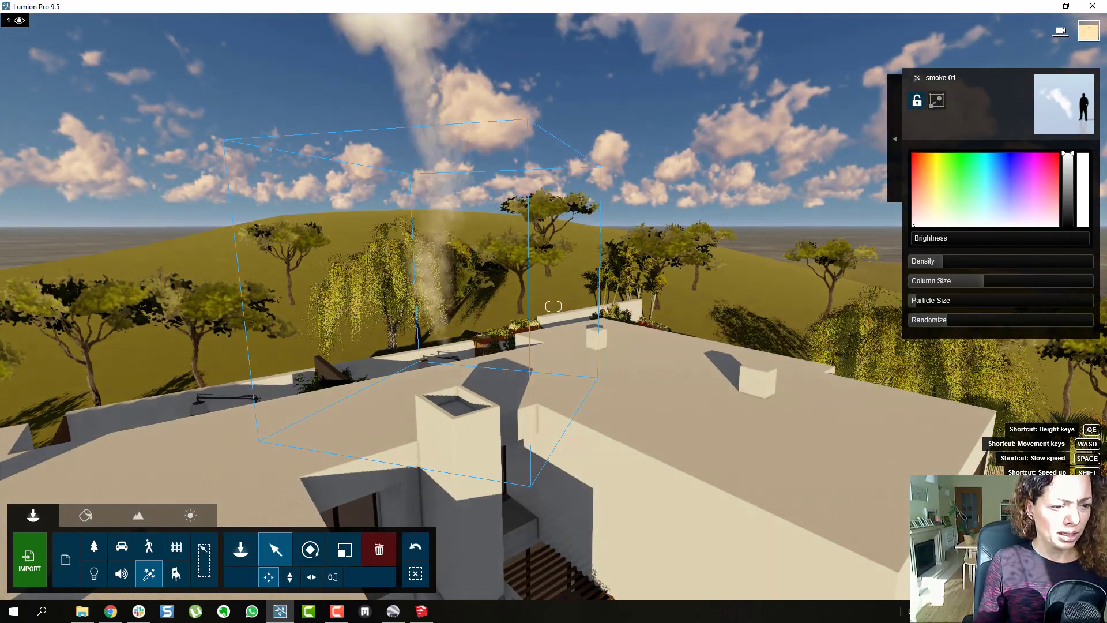
key("w")
right_click_drag(554, 306, 404, 260)
key("w")
key("s")
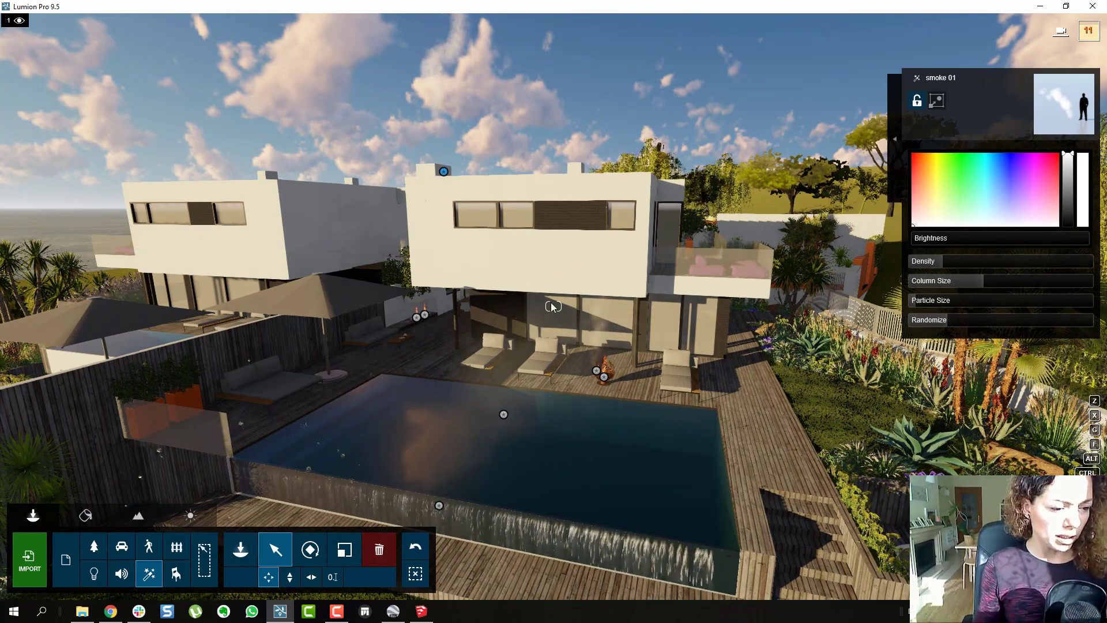
right_click_drag(443, 172, 510, 177)
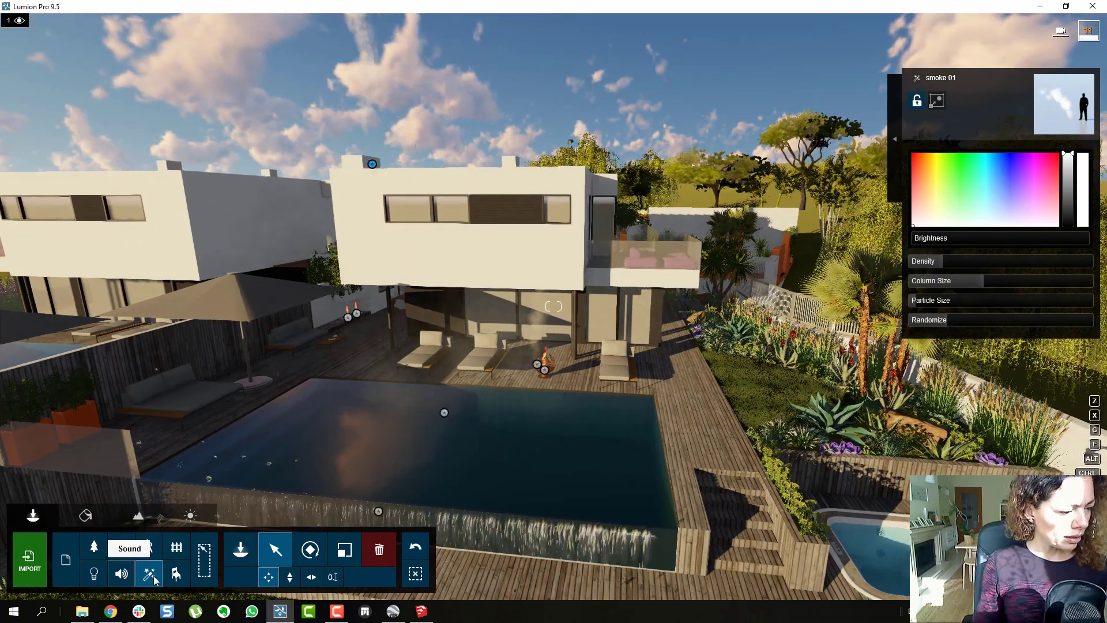
Step: Place the WaterDust 01 fog effect over the water of the main pool
left_click(151, 576)
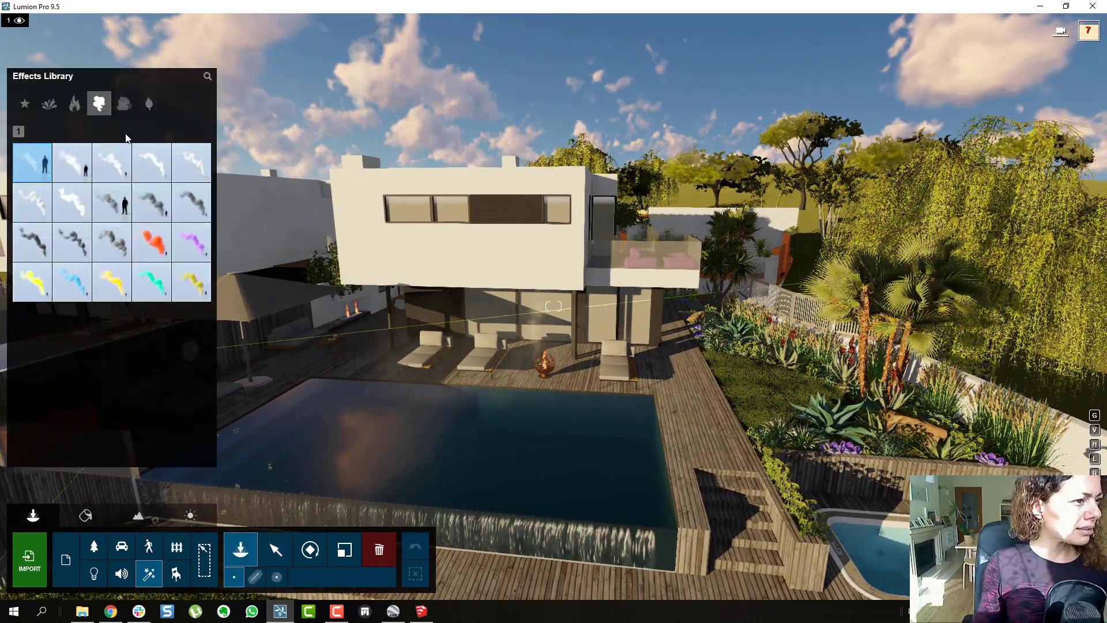
mouse_move(62, 272)
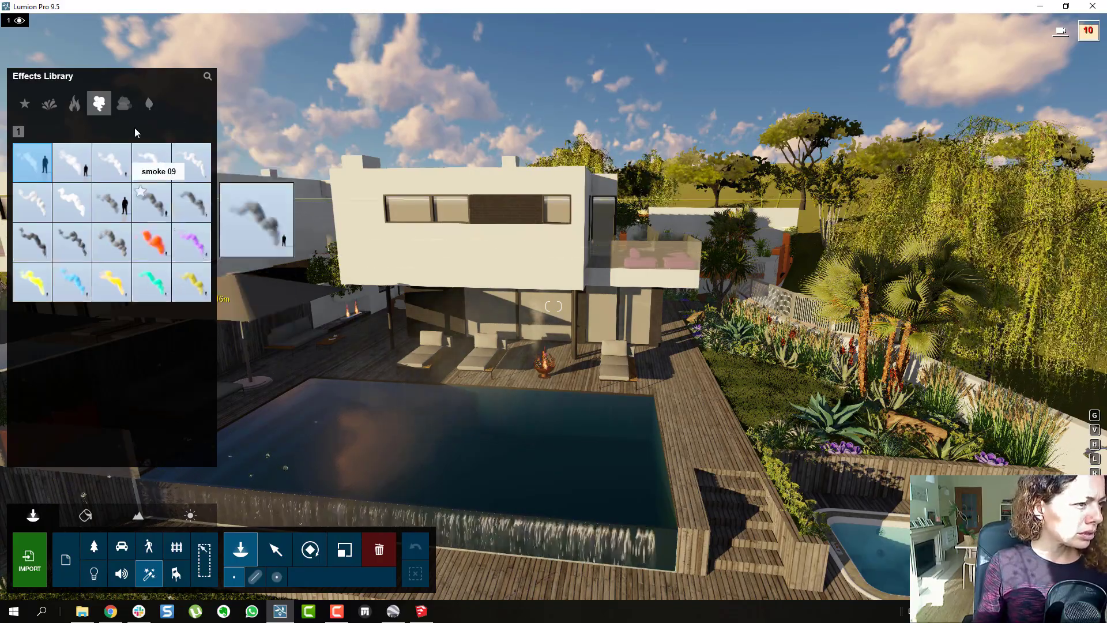
mouse_move(38, 173)
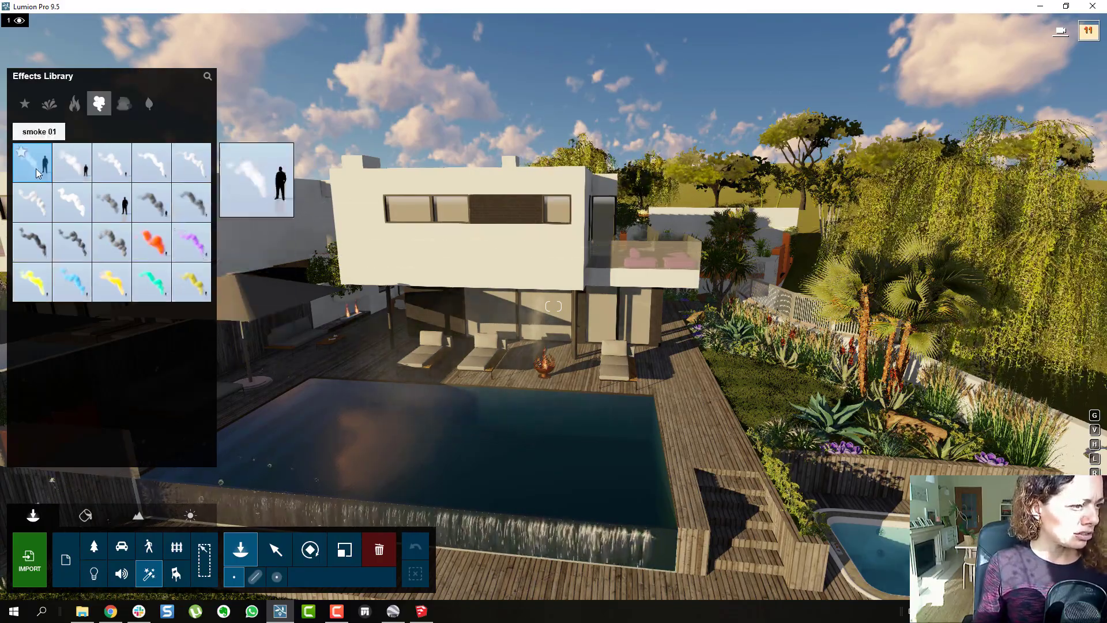
left_click(122, 105)
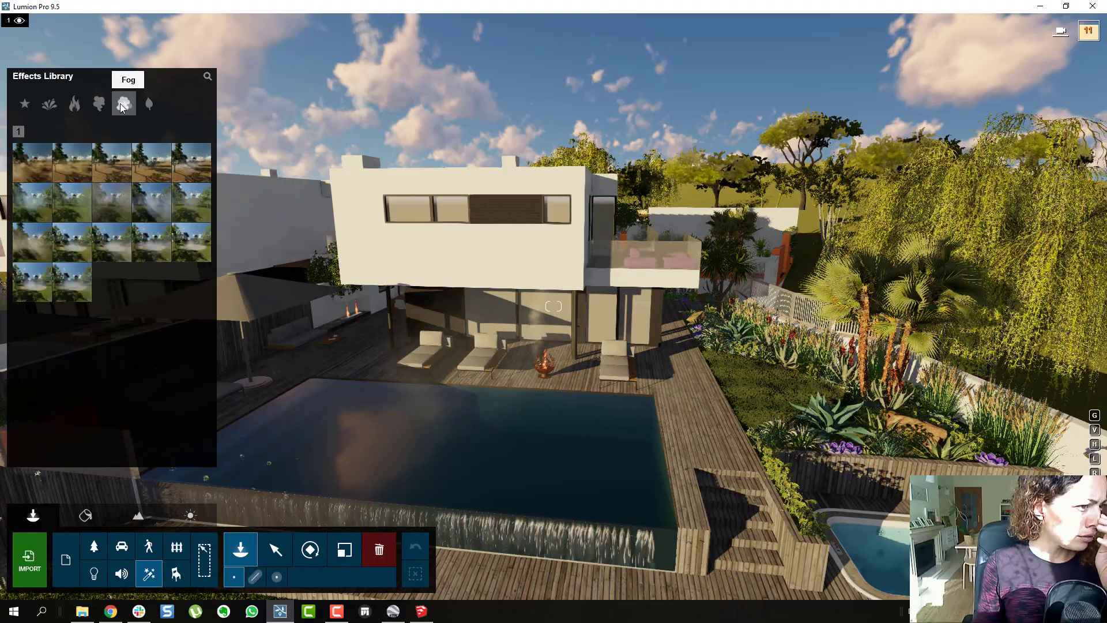
mouse_move(25, 170)
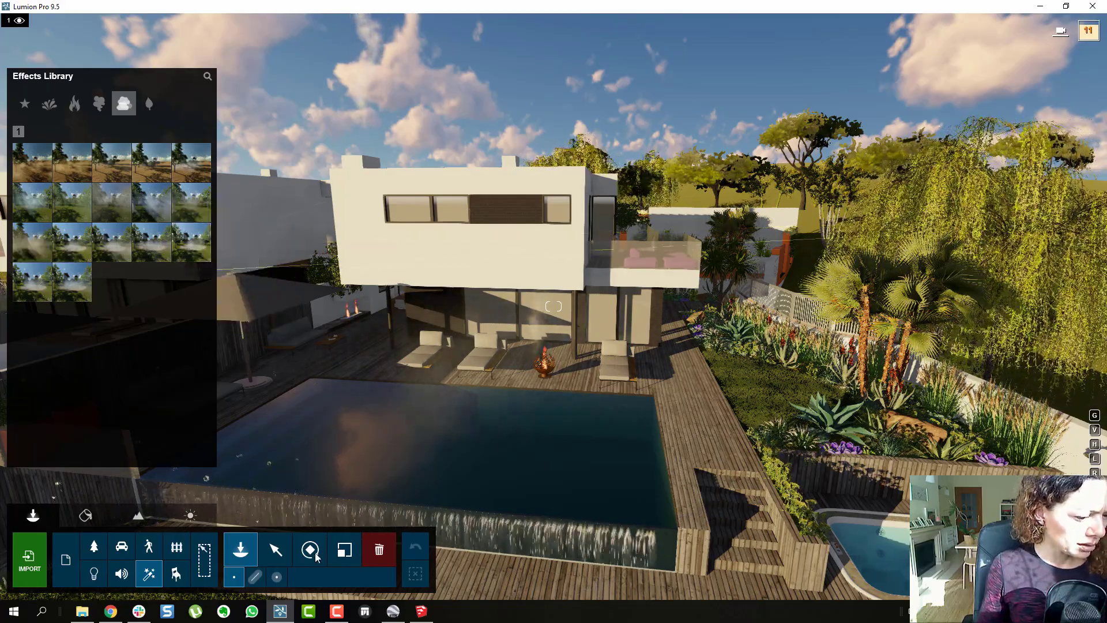
left_click(276, 556)
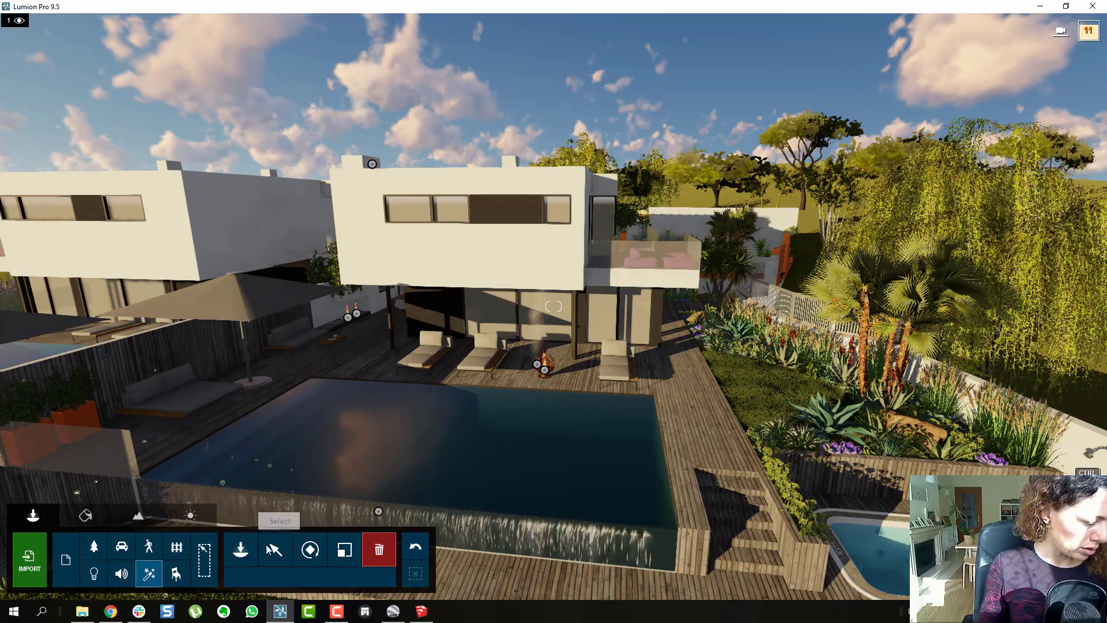
left_click(148, 575)
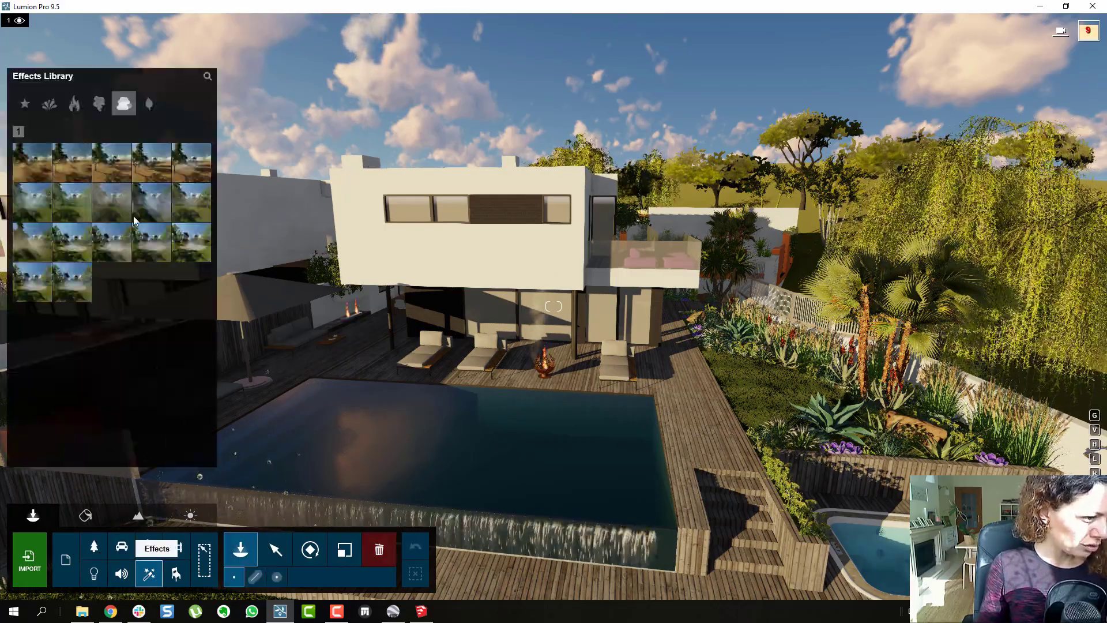
mouse_move(151, 251)
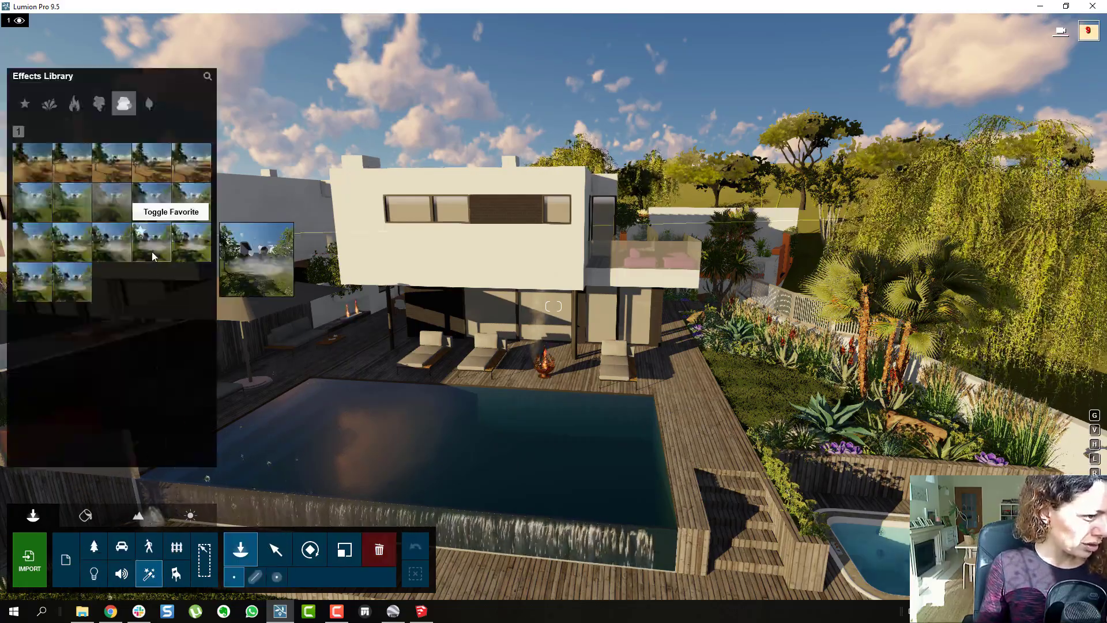
left_click(198, 248)
left_click(411, 438)
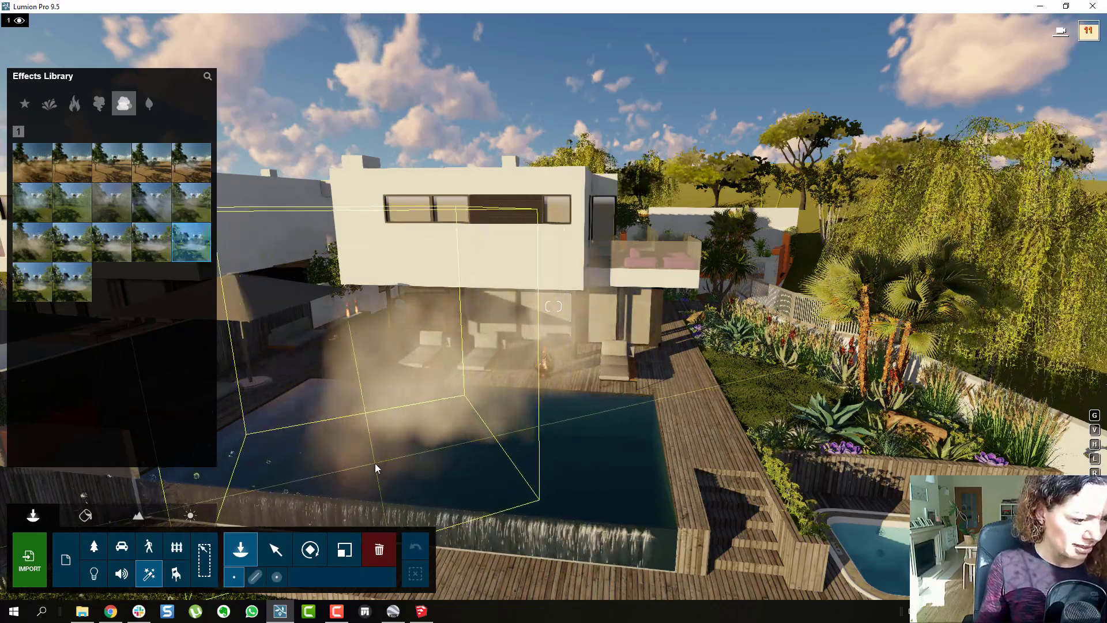
Step: Reduce the Density of the WaterDust 01 effect over the main pool to near its minimum
right_click_drag(375, 463, 288, 450)
key("w")
key("s")
right_click_drag(173, 548, 210, 595)
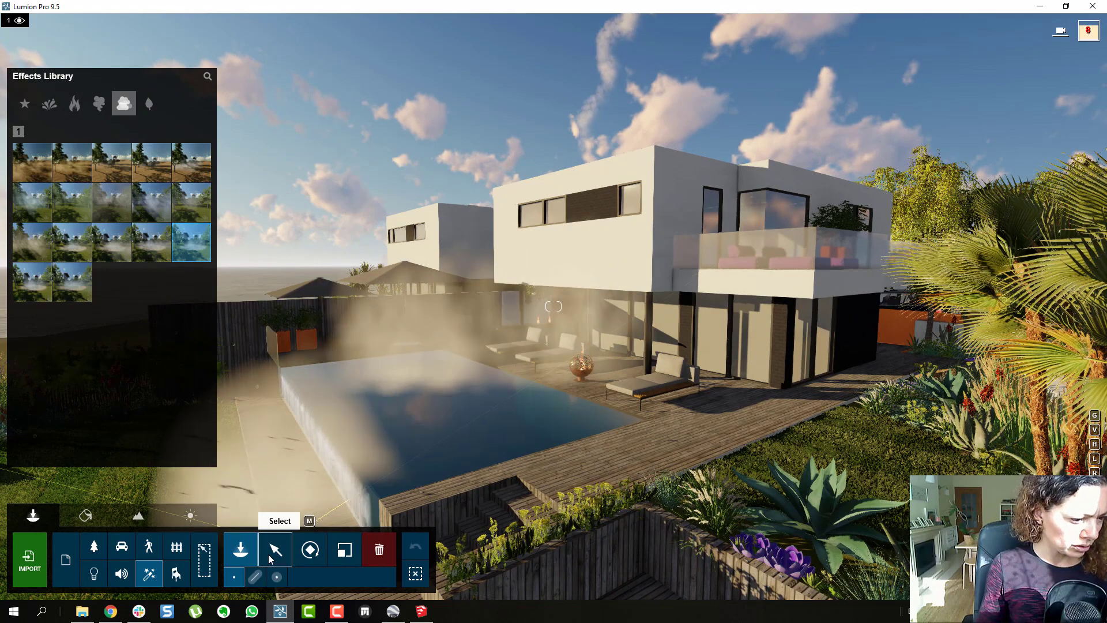
left_click(309, 549)
left_click(355, 391)
left_click_drag(359, 390, 373, 464)
left_click_drag(953, 261, 919, 264)
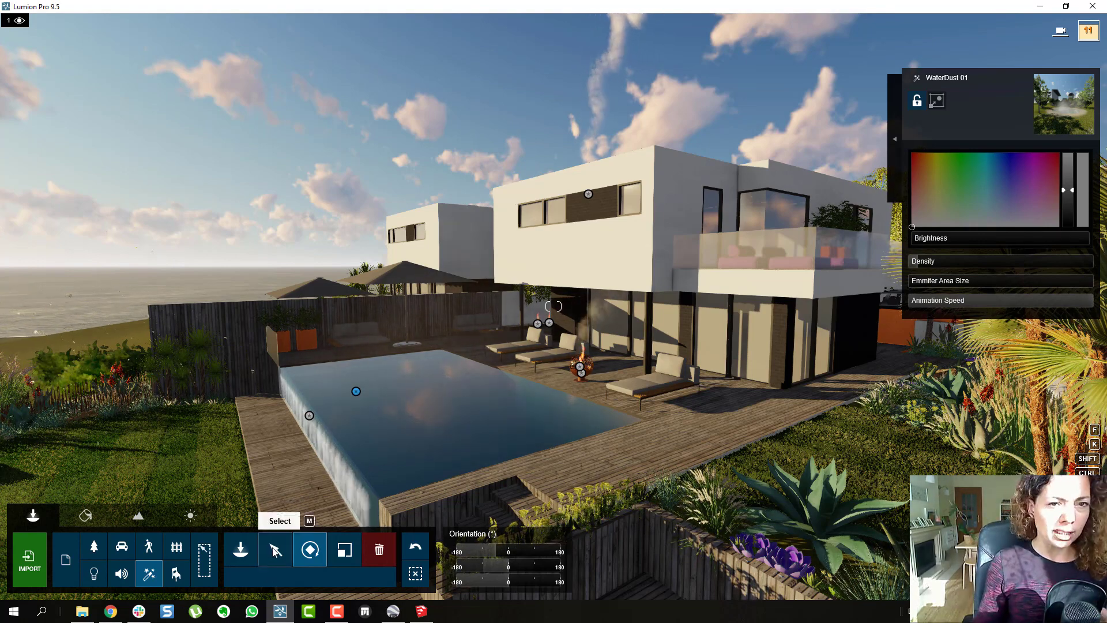
Step: Move the WaterDust 01 effect from the pool's waterfall edge towards the middle of the water
left_click(275, 551)
left_click(357, 392)
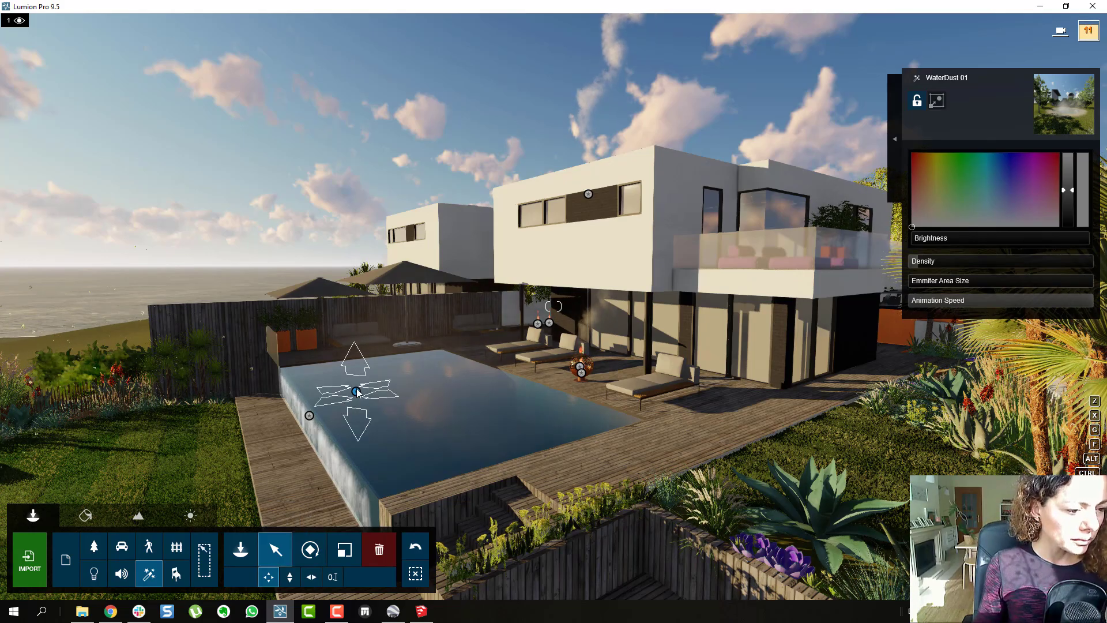
left_click_drag(411, 400, 412, 392)
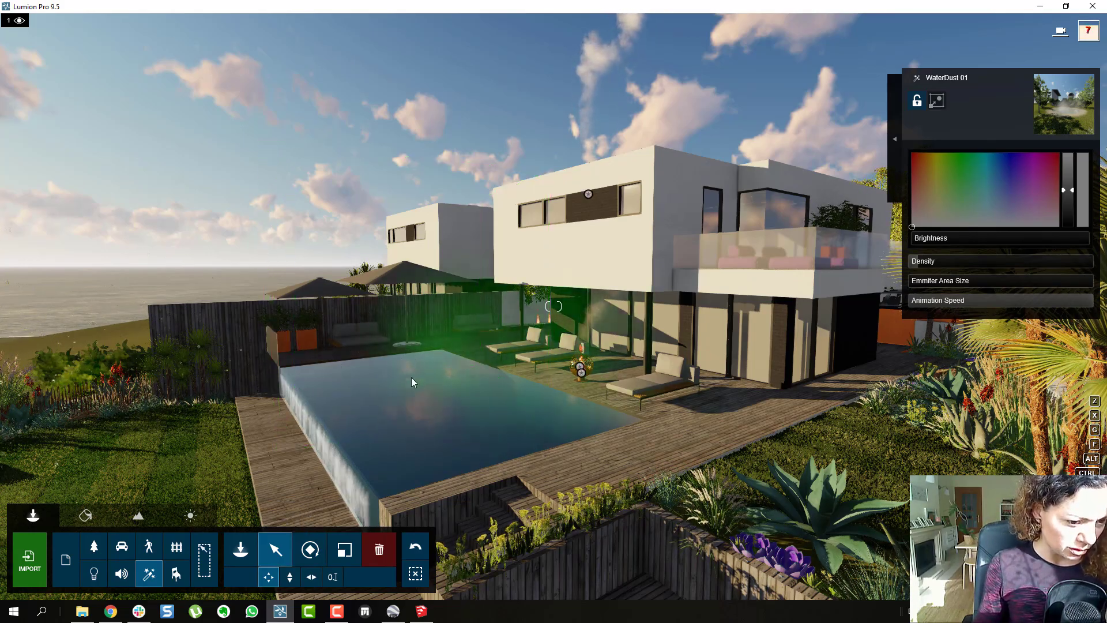
Step: Place the Steam 01 fog effect in the centre of the hot tub on the lower deck
key("s")
right_click_drag(416, 365, 453, 401)
key("w")
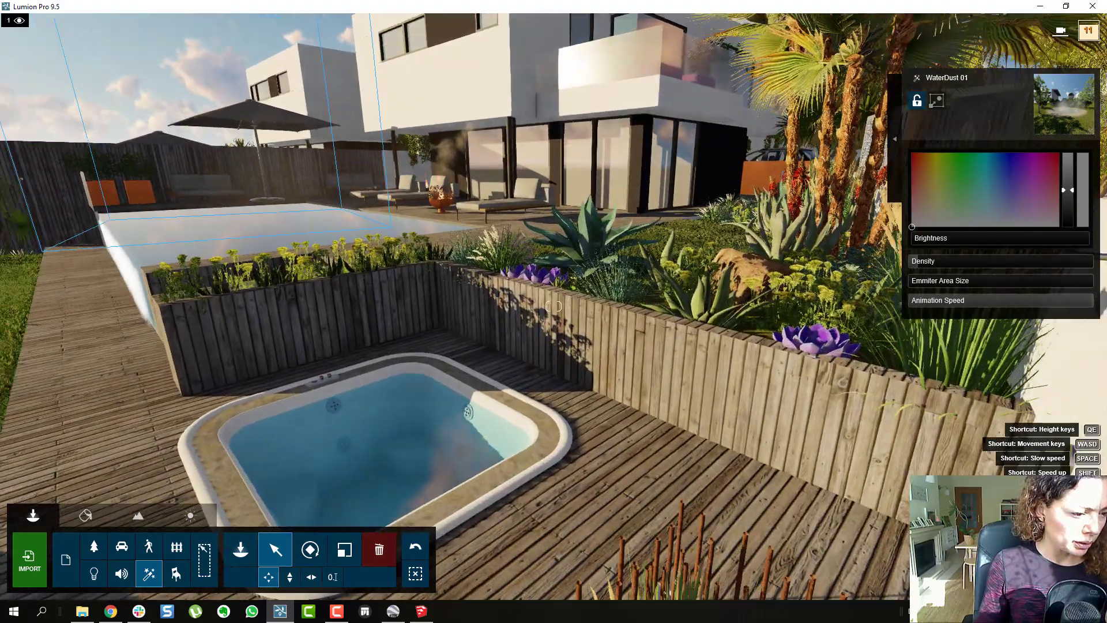
right_click_drag(427, 341, 386, 366)
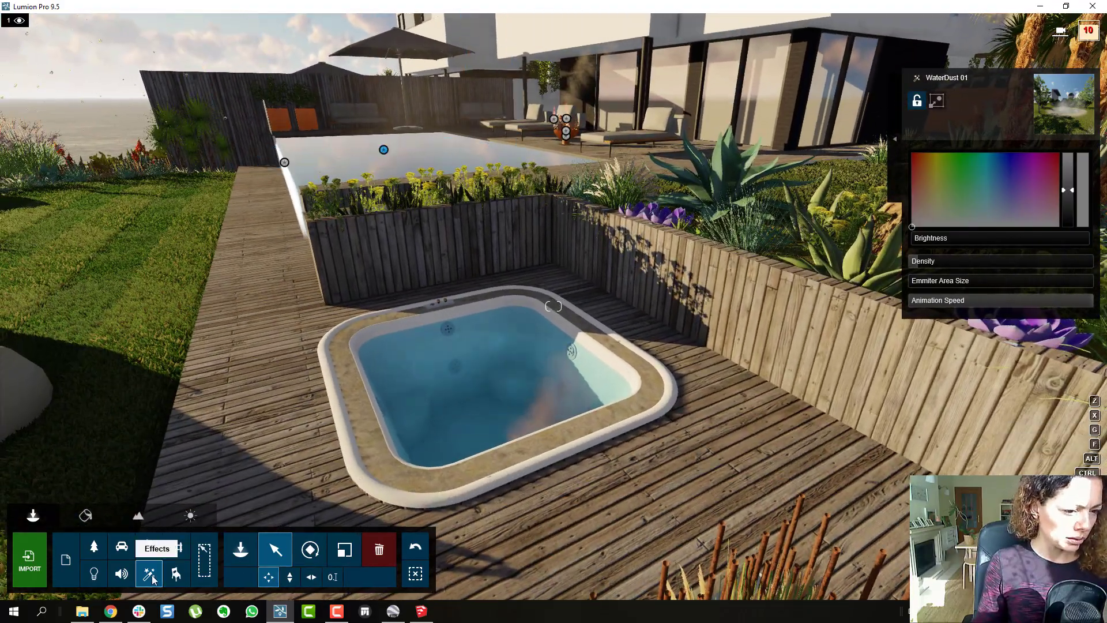
left_click(149, 575)
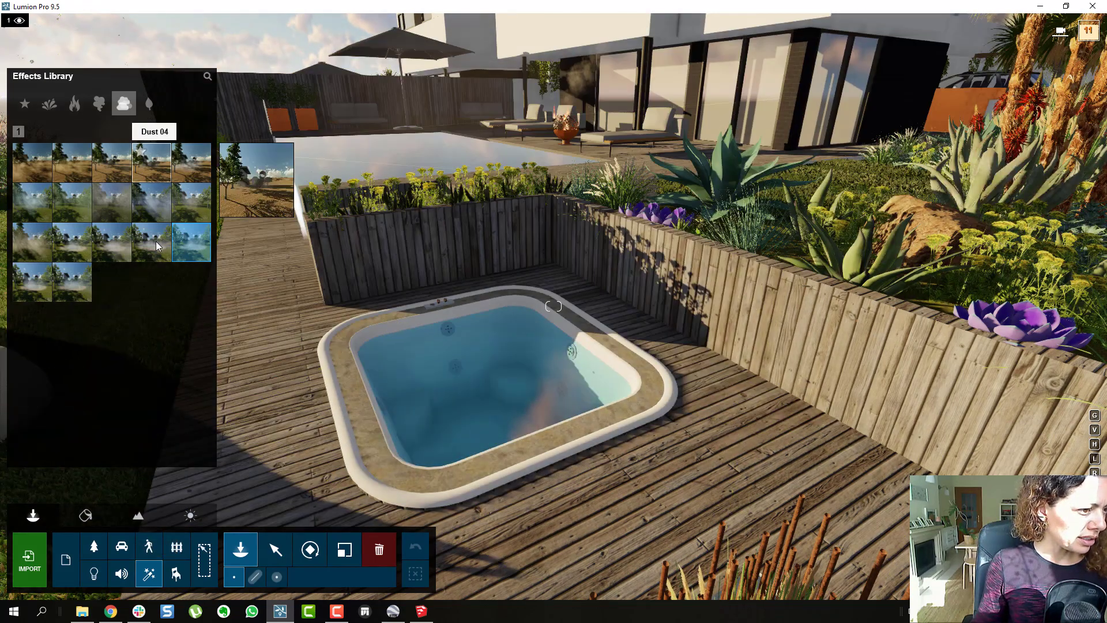
mouse_move(156, 241)
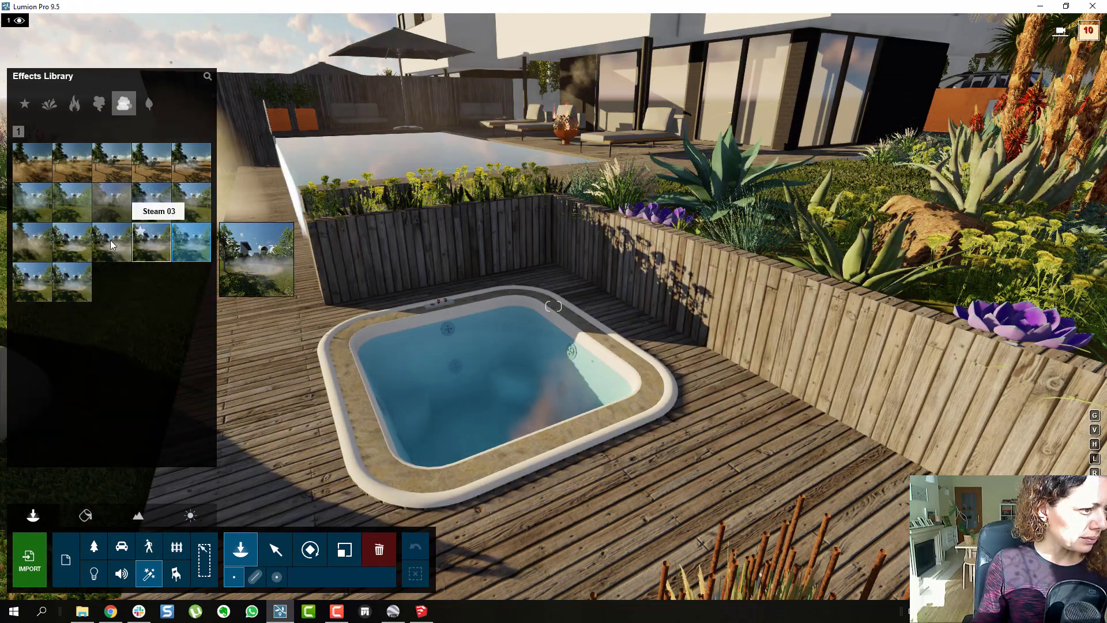
left_click(75, 244)
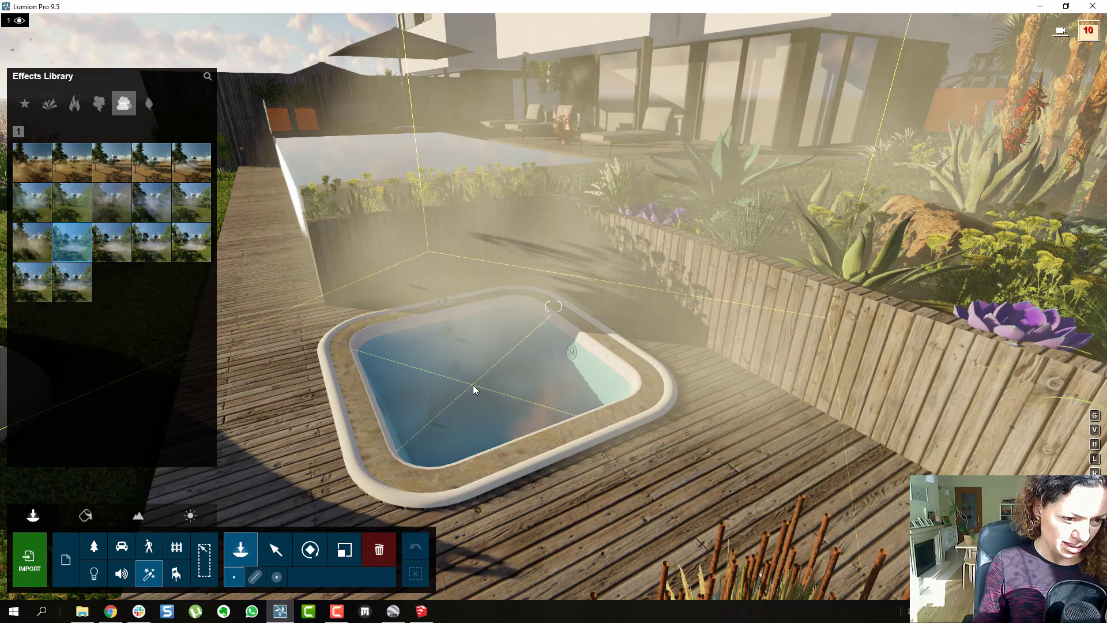
left_click(474, 386)
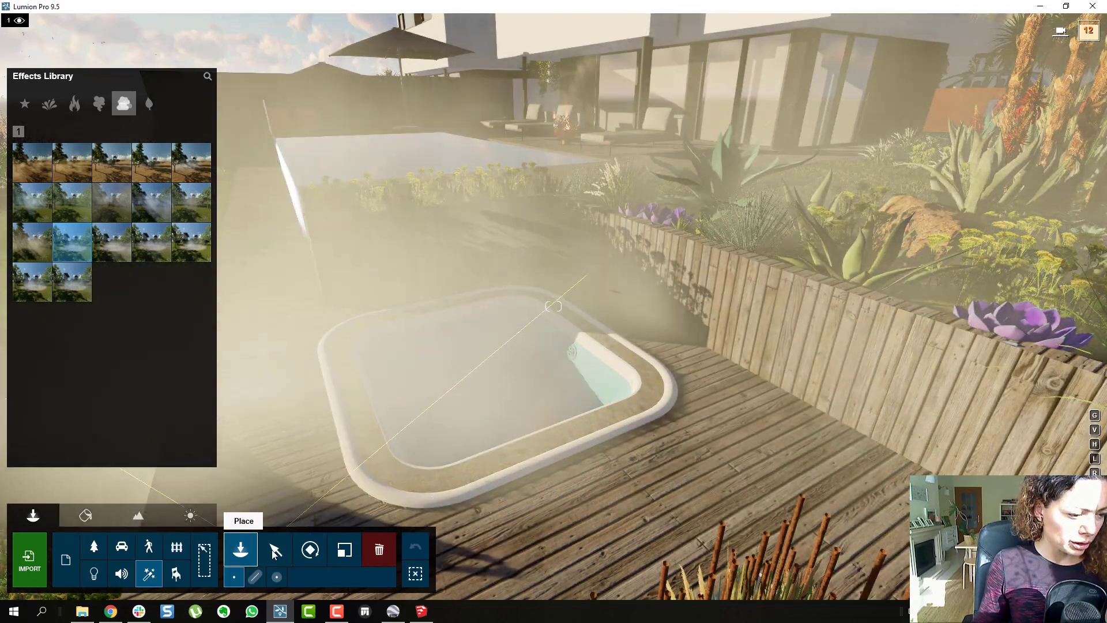
Step: Lower the Density of the hot tub's Steam 01 effect to about 0.0
left_click(275, 550)
left_click(472, 384)
left_click_drag(933, 260, 924, 265)
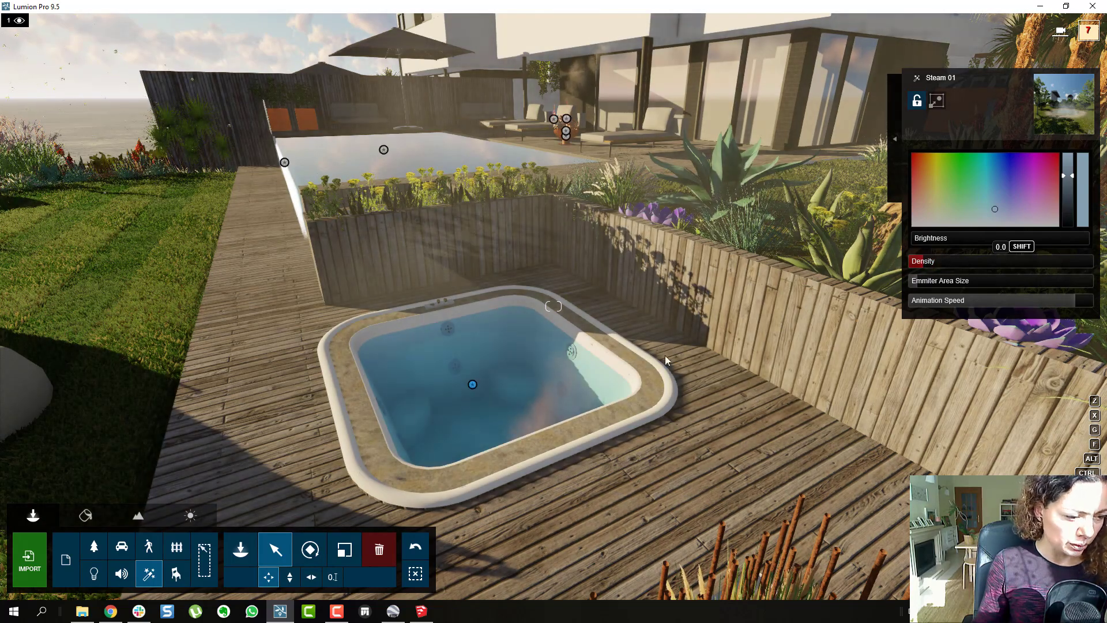
Step: Examine the Steam 01 effect over the hot tub from close up, from deck level and from above
left_click(379, 554)
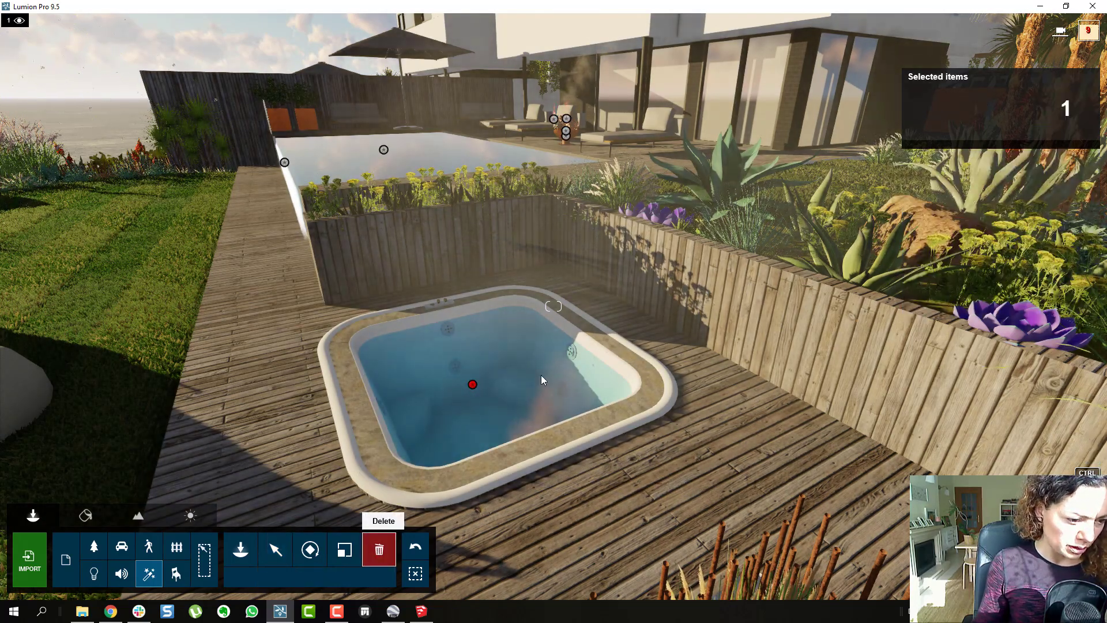
right_click_drag(541, 375, 419, 406)
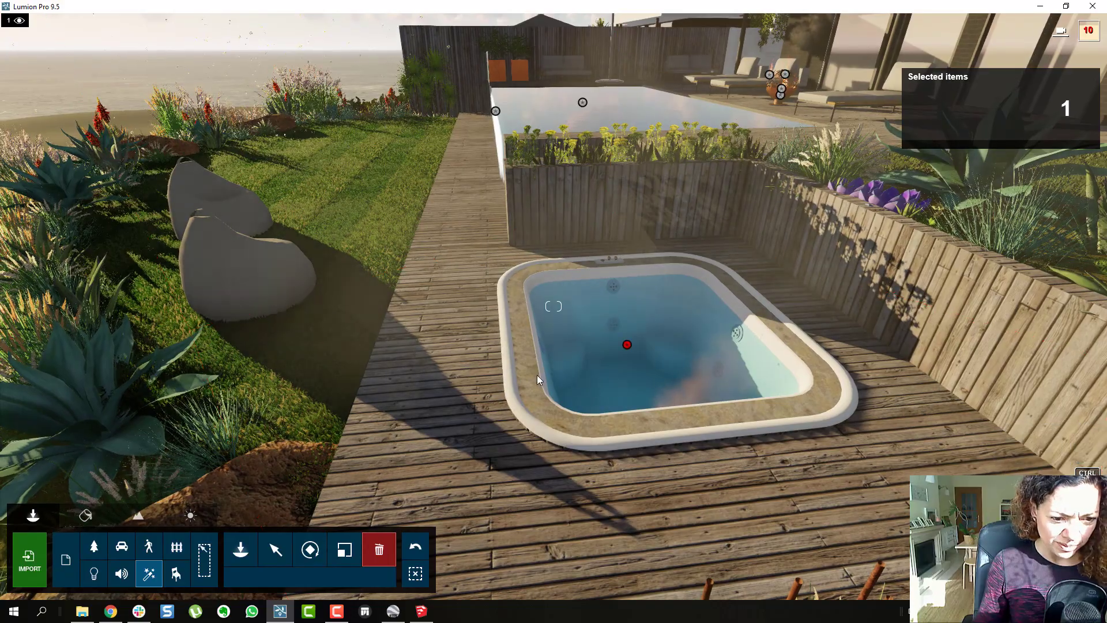
key("w")
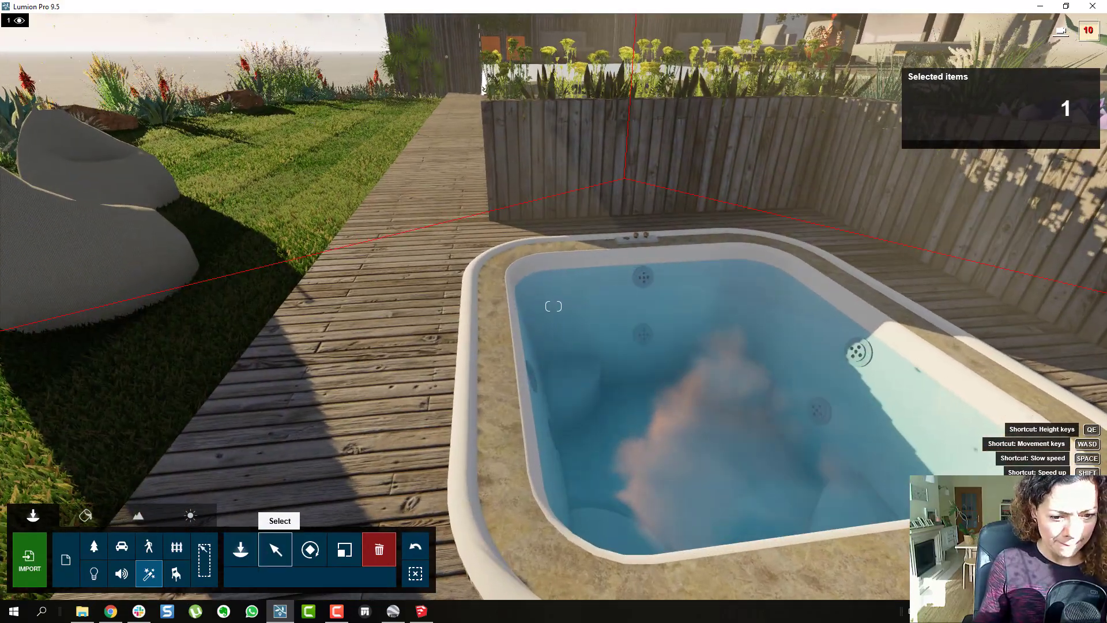
left_click(276, 550)
key("w")
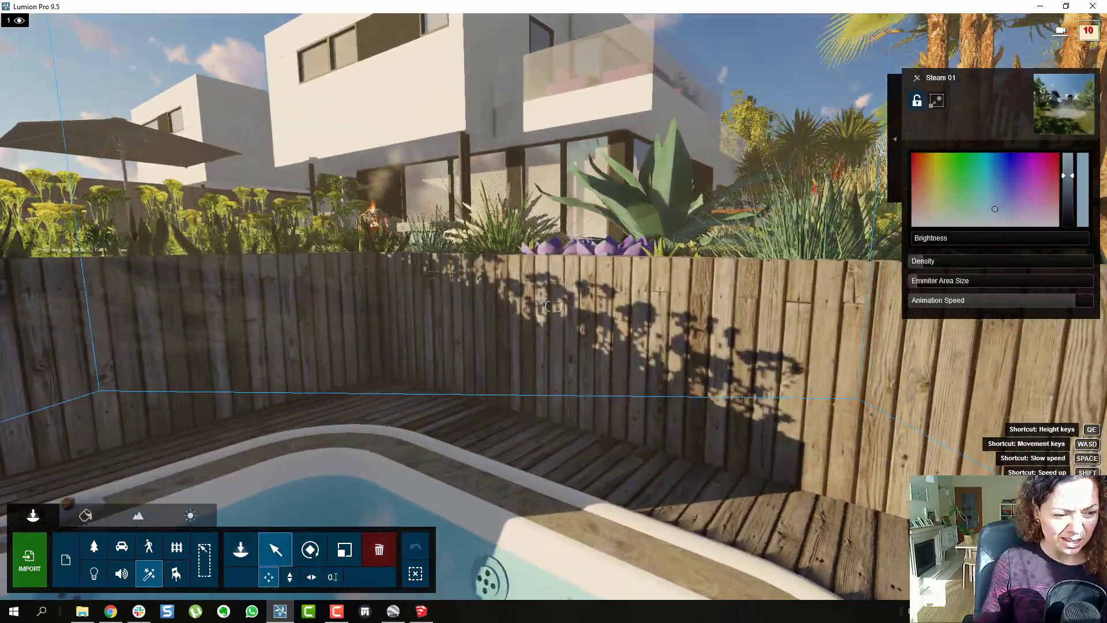
right_click_drag(554, 306, 551, 242)
key("s")
key("s")
right_click_drag(554, 306, 518, 335)
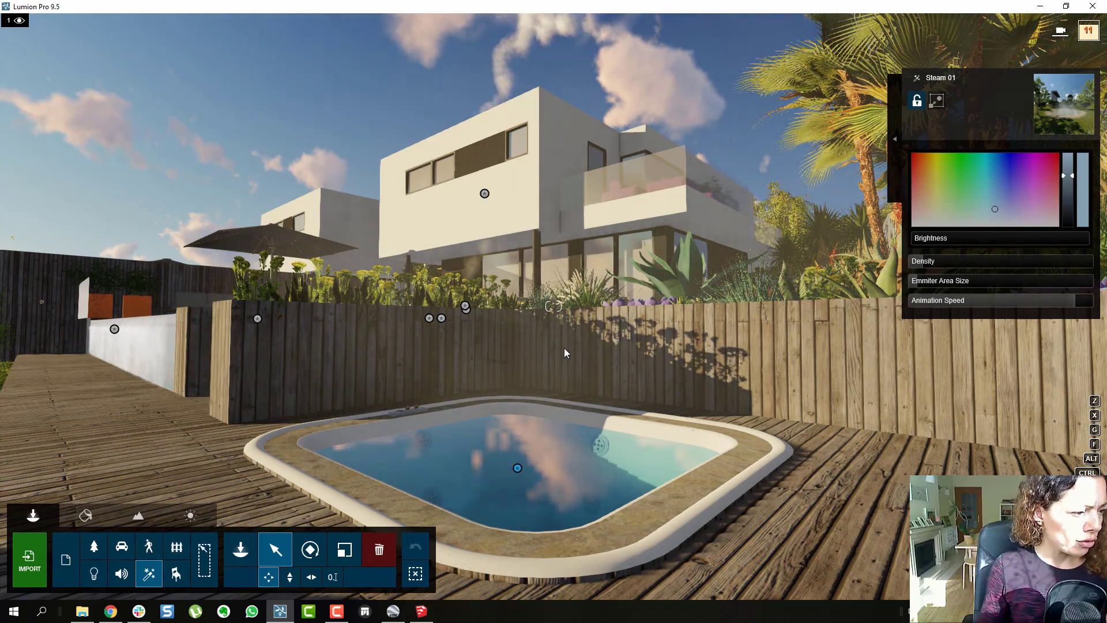
key("w")
right_click_drag(564, 348, 456, 405)
key("q")
key("s")
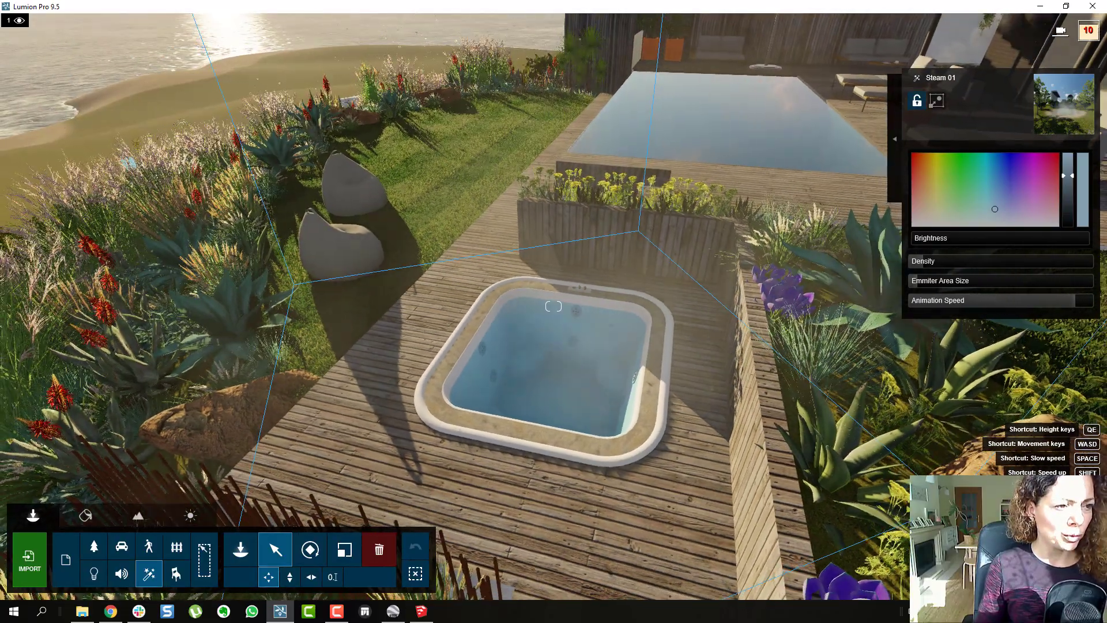
right_click_drag(562, 349, 485, 257)
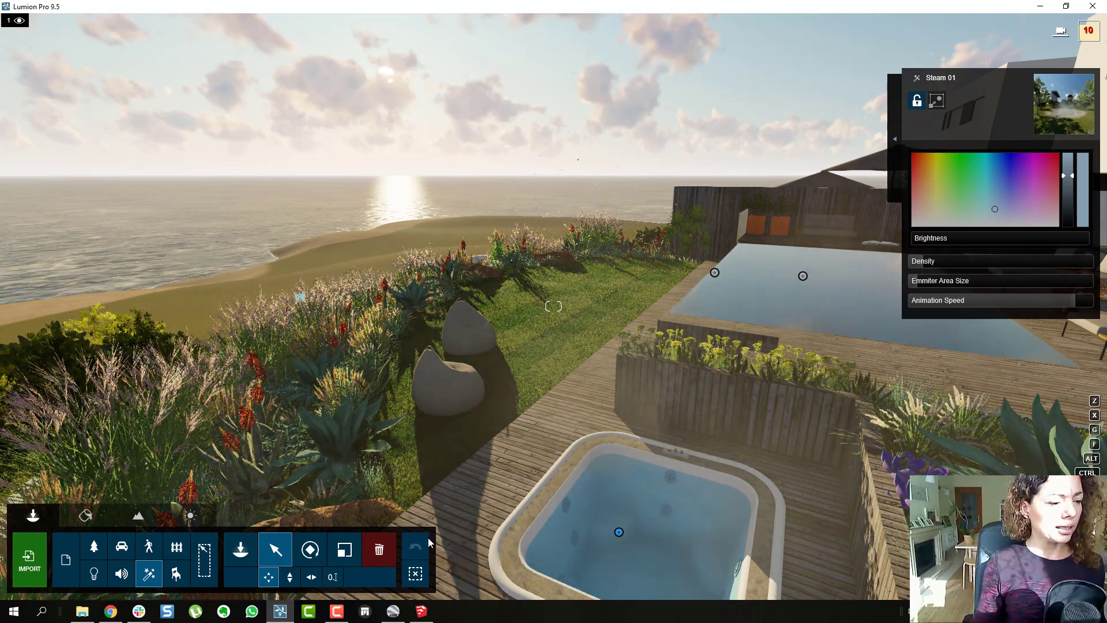
Step: Try the leaves 01 effect over the lawn beside the pool
left_click(152, 572)
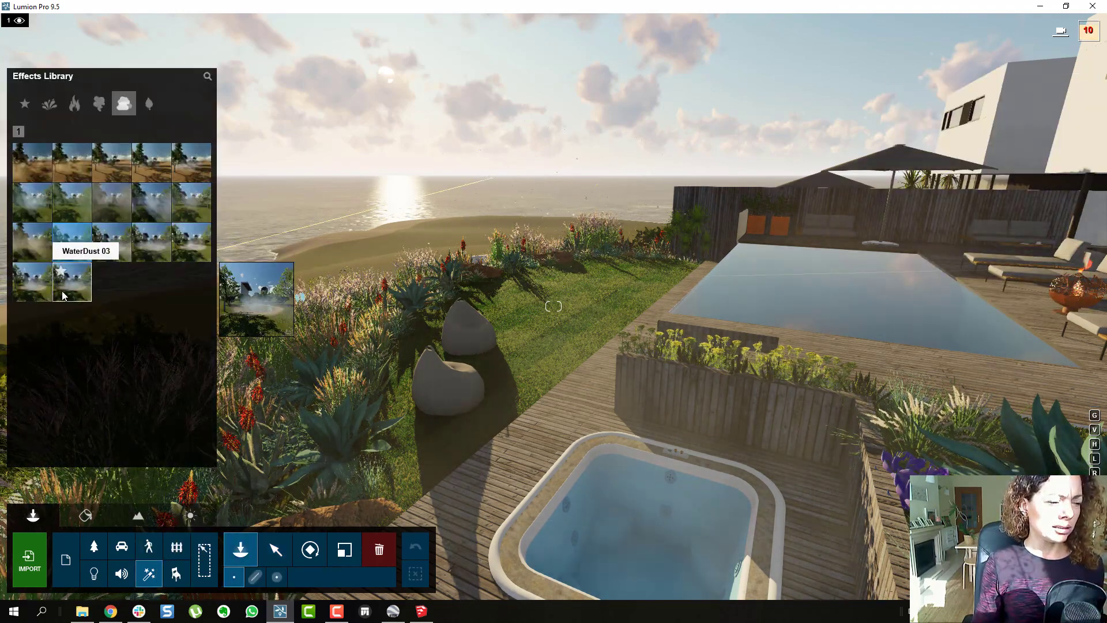
left_click(143, 105)
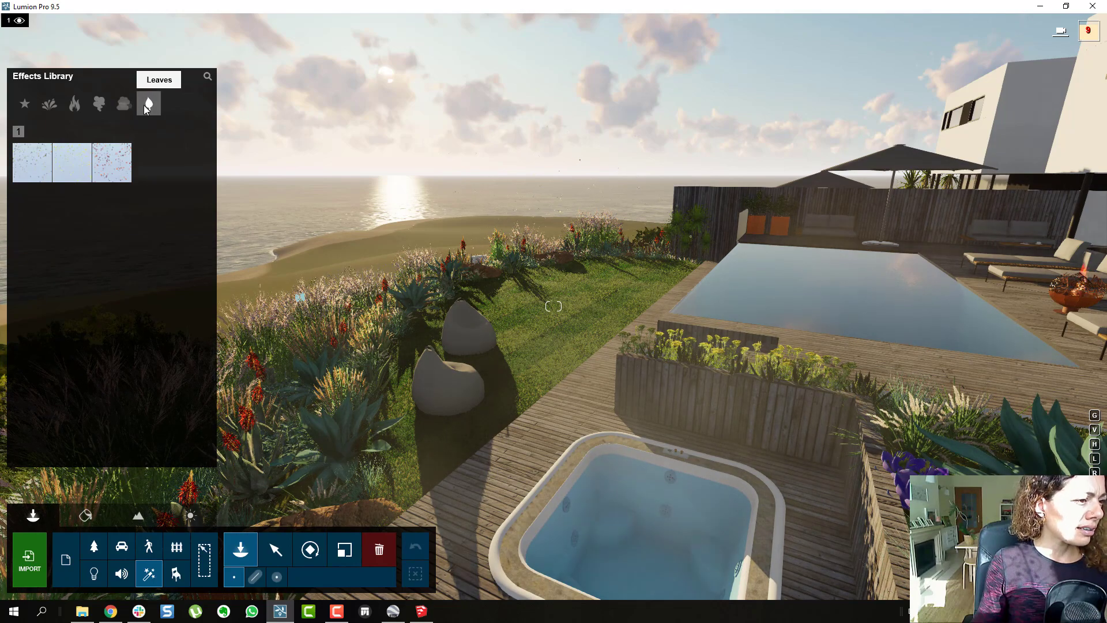
mouse_move(101, 175)
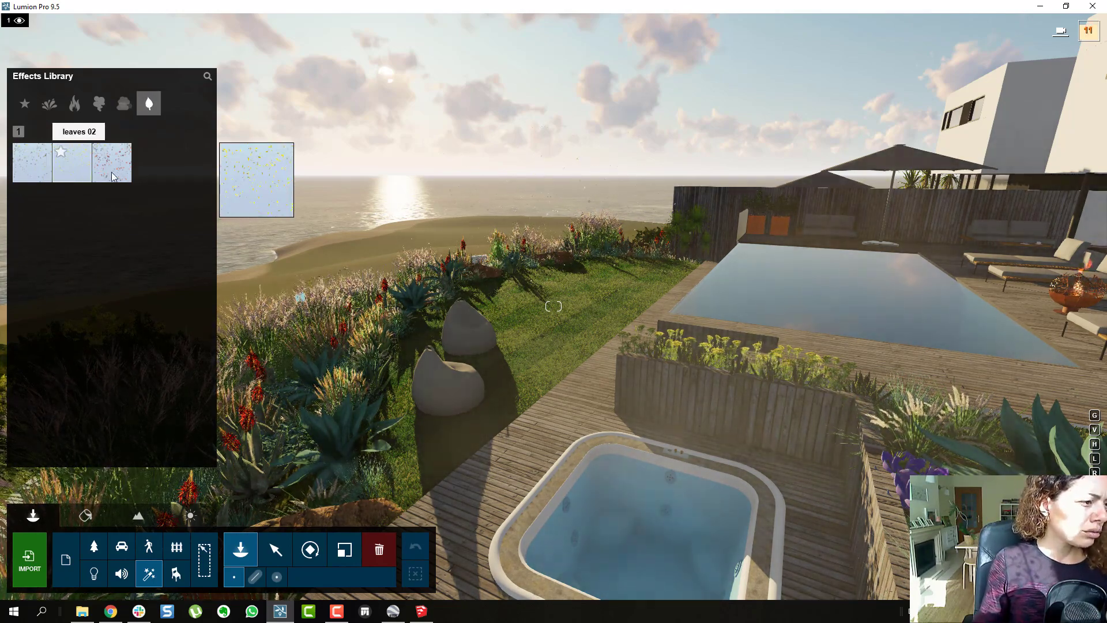
left_click(29, 171)
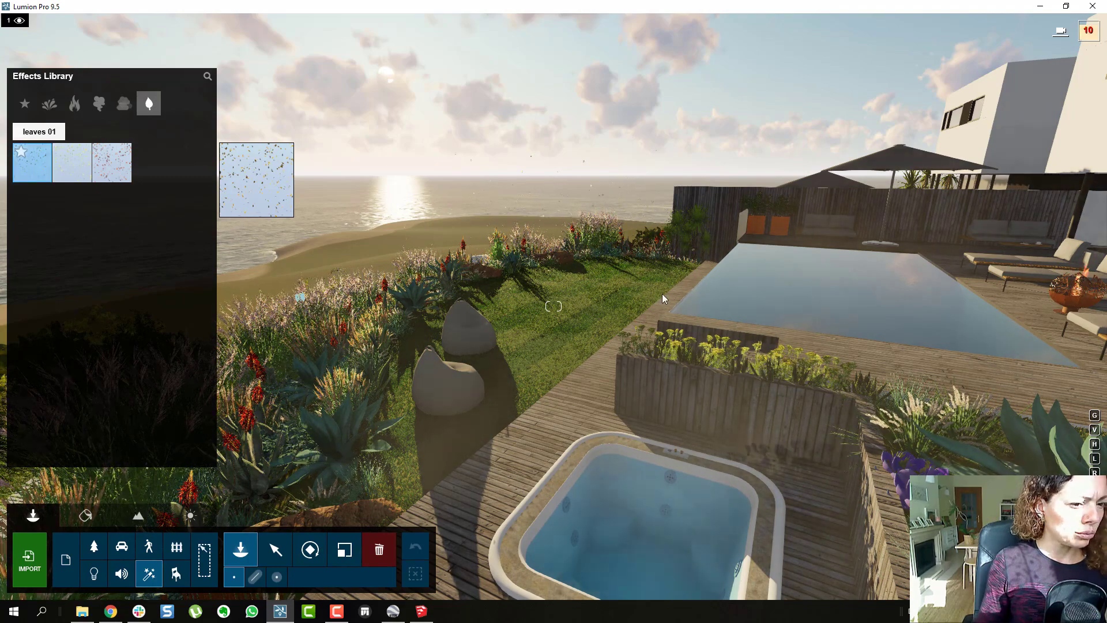
left_click(569, 312)
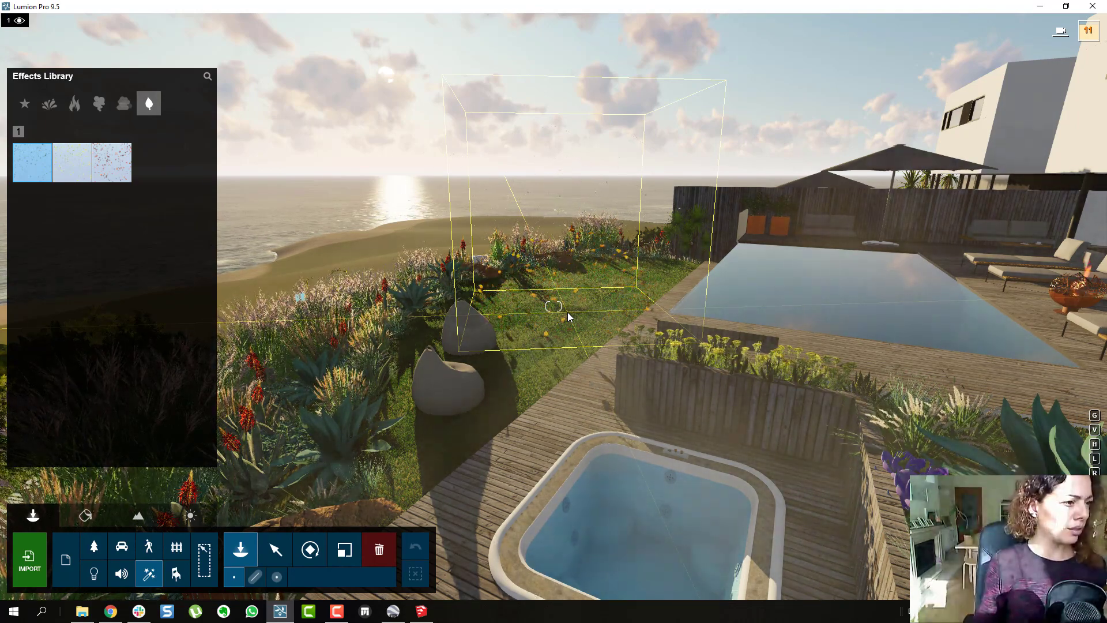
Step: Place the leaves 02 effect on the lawn beside the pool and inspect the falling leaves from lawn level
left_click(89, 165)
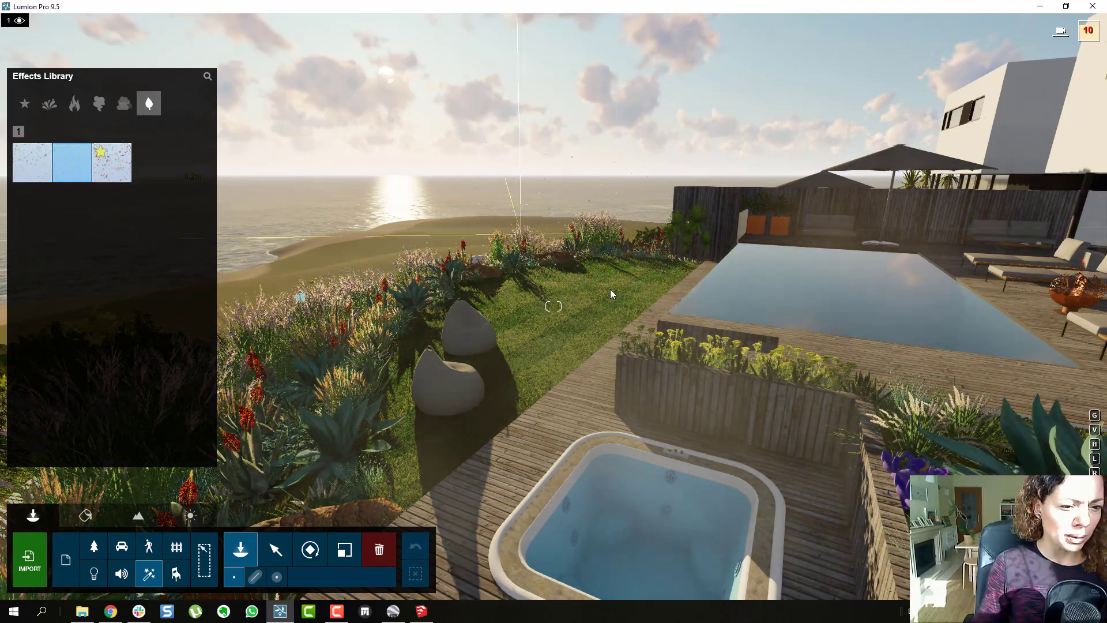
left_click(581, 299)
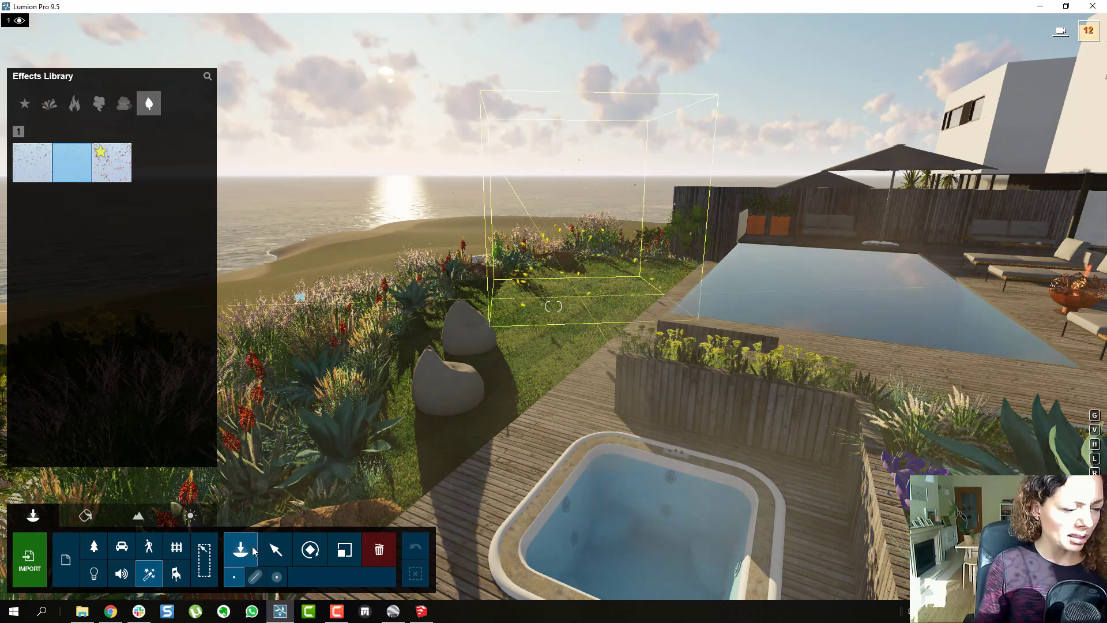
left_click(93, 546)
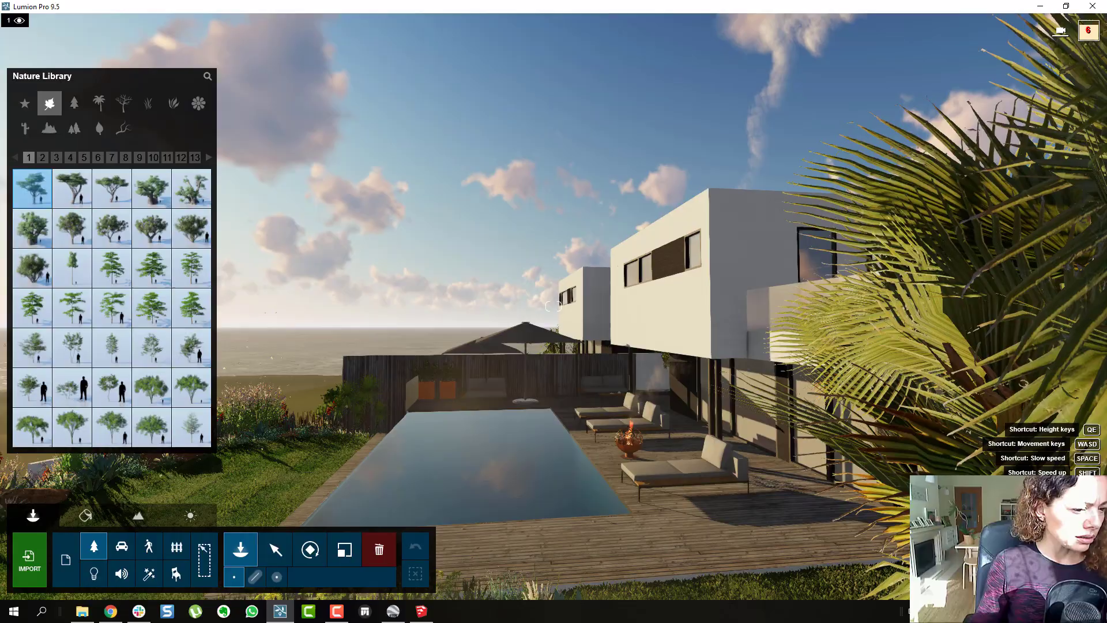
right_click_drag(553, 306, 338, 368)
key("w")
key("w")
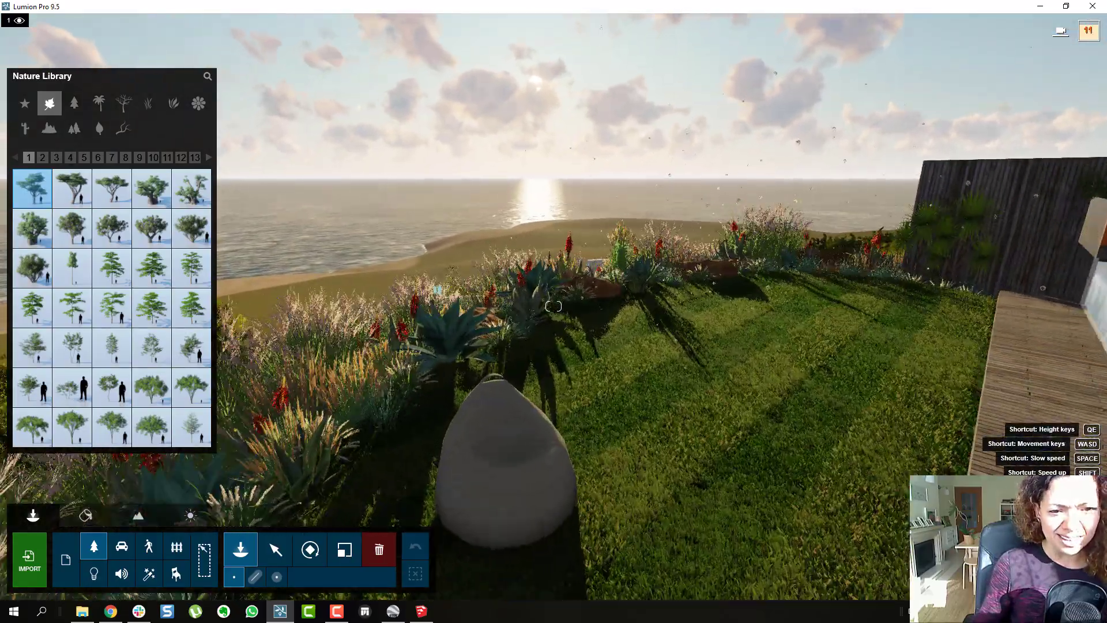
right_click_drag(554, 306, 658, 239)
key("w")
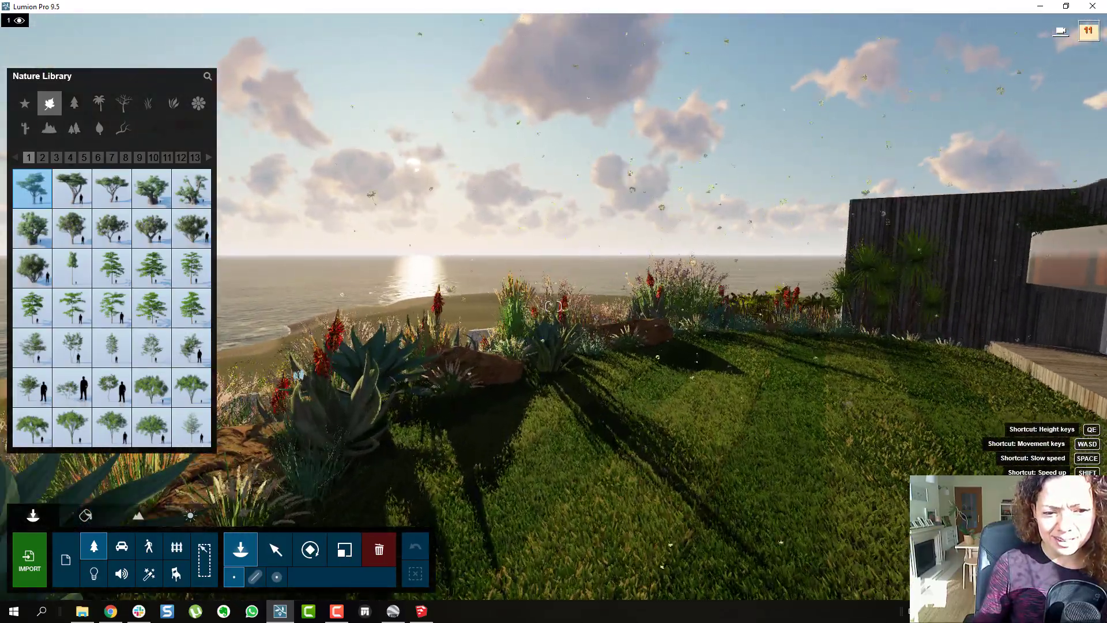
mouse_move(553, 307)
right_mouse_down()
mouse_move(732, 274)
mouse_move(568, 305)
right_mouse_up()
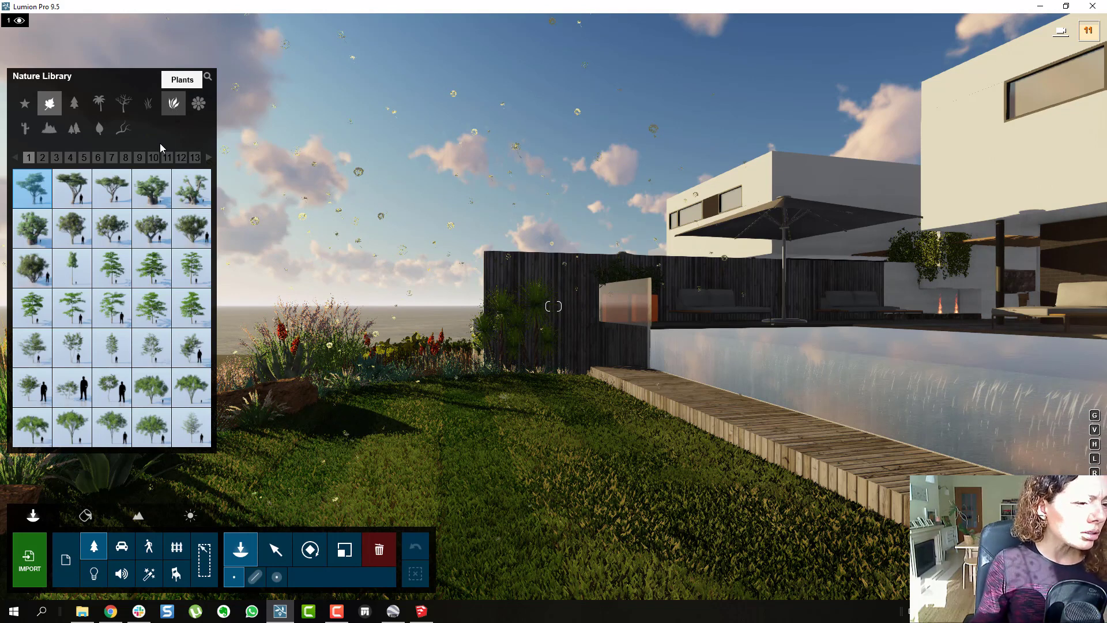
Step: Try the butterflies from the Plants category over the lawn beside the pool
left_click(123, 128)
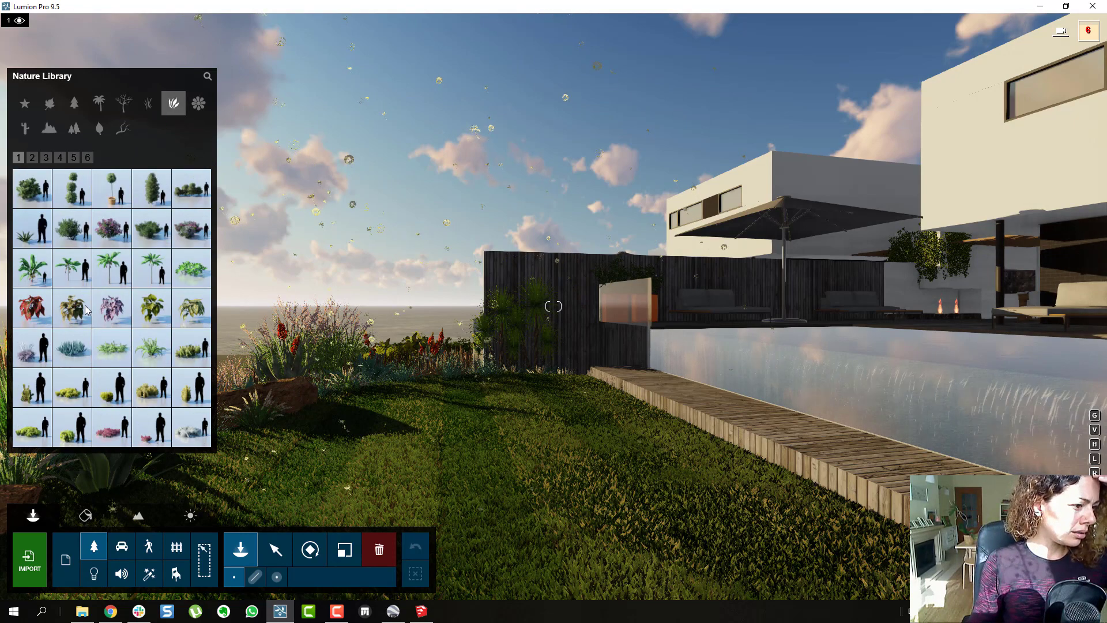
left_click(33, 158)
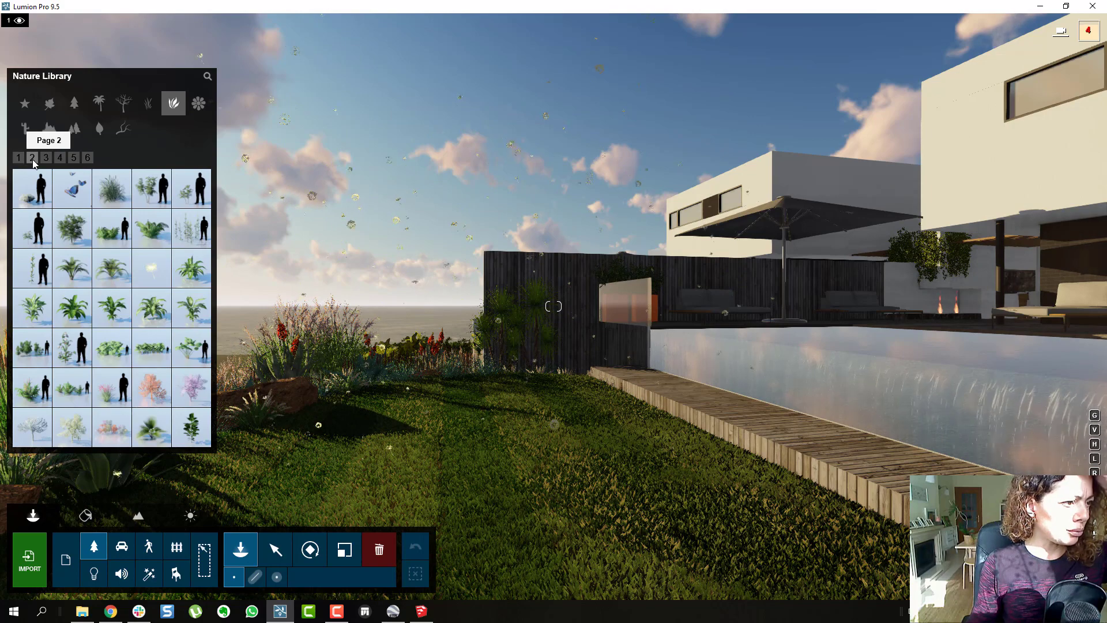
left_click(67, 196)
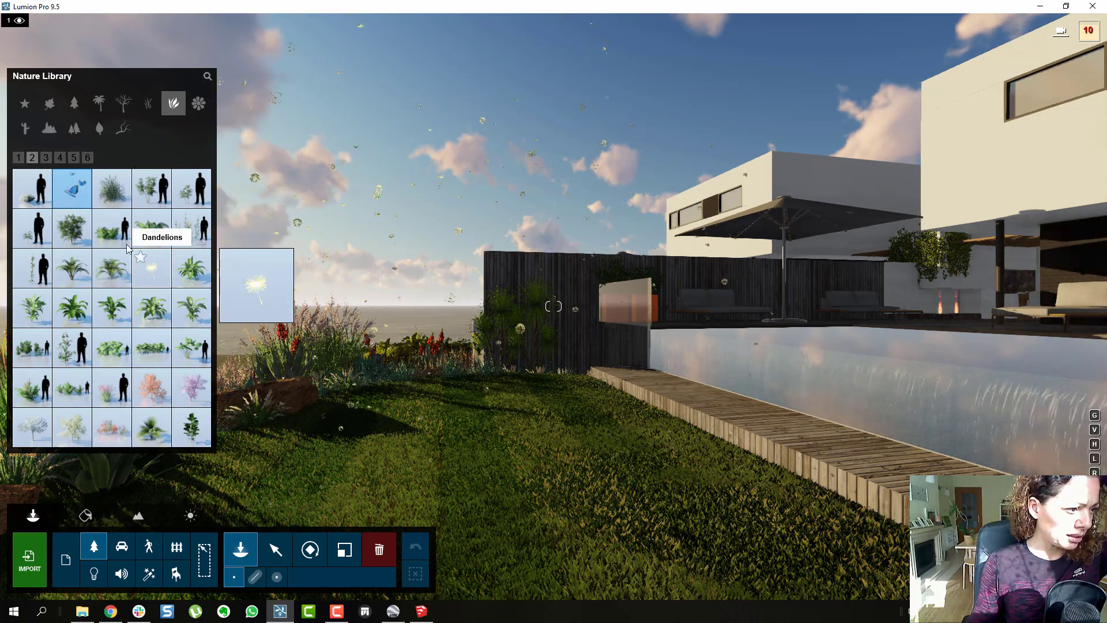
left_click(539, 534)
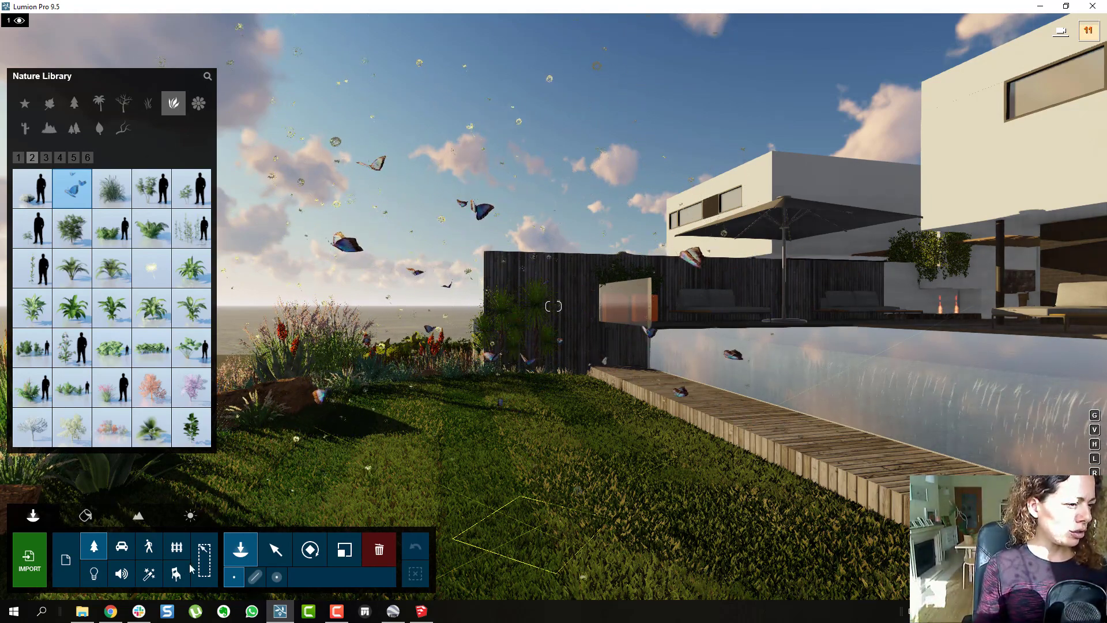
Step: Try the Flies1 RT swarm over the lawn beside the pool
left_click(43, 158)
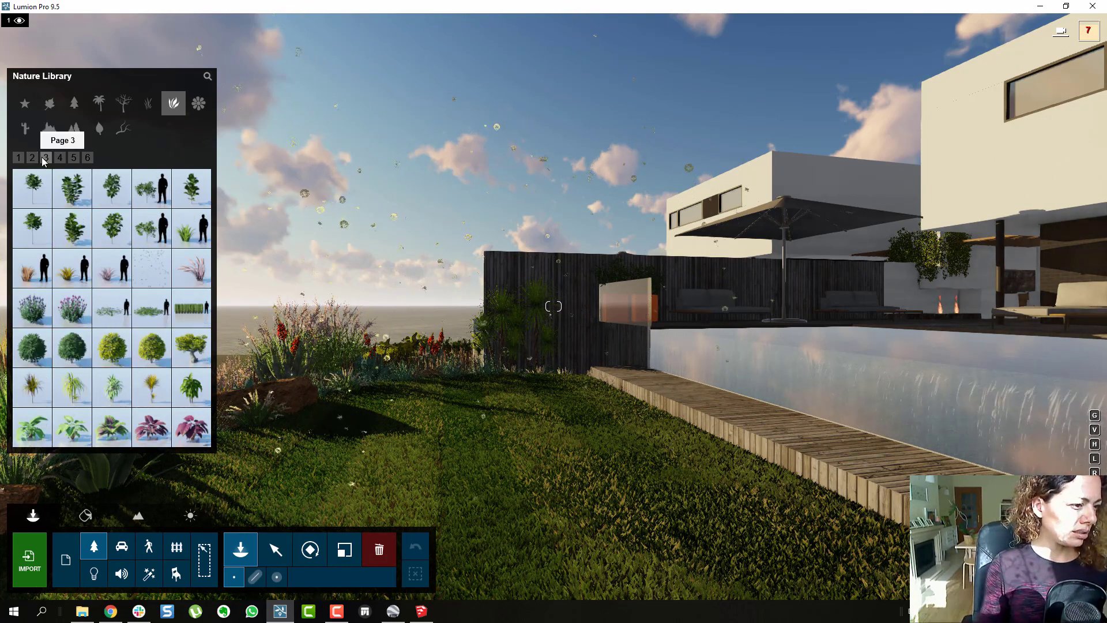
mouse_move(151, 283)
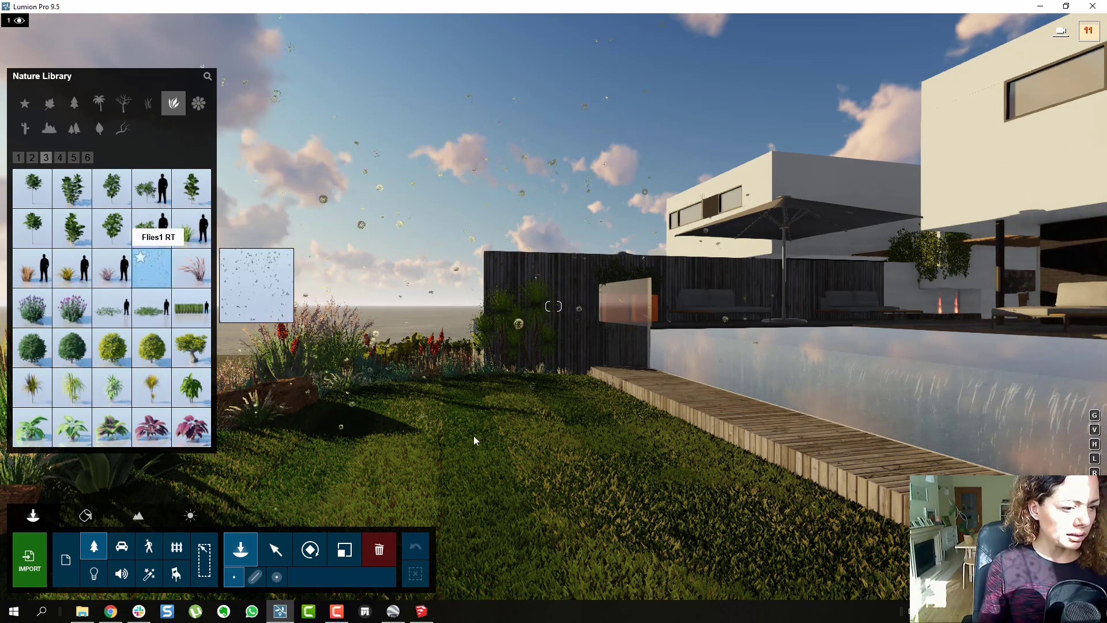
left_click(531, 466)
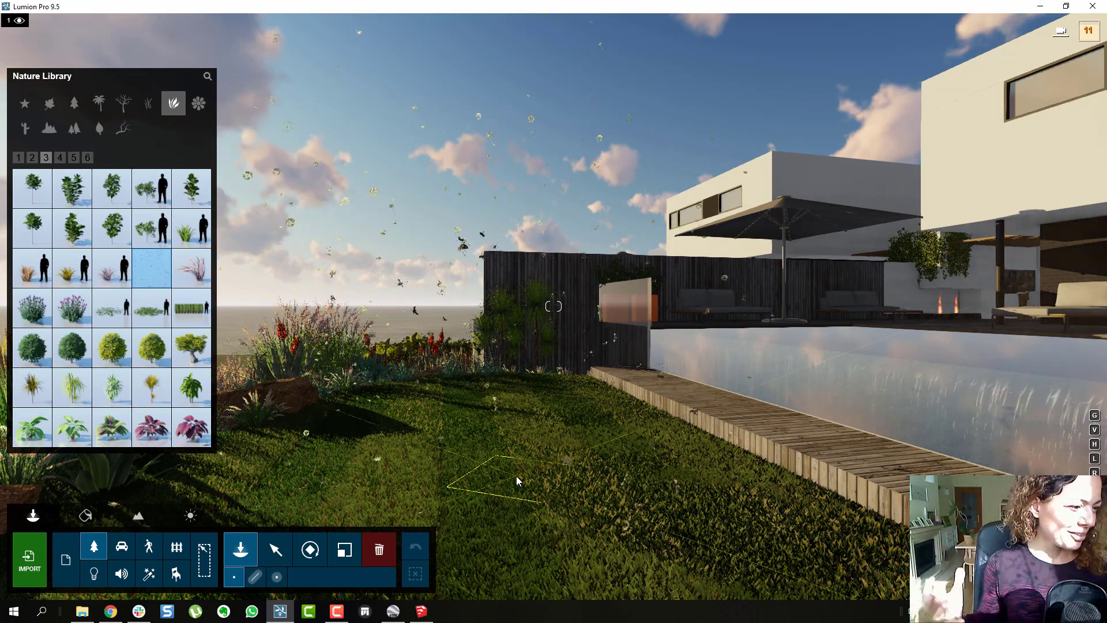
Step: Look through the remaining Plants pages and the Forest wood category for further animated nature objects
left_click(60, 157)
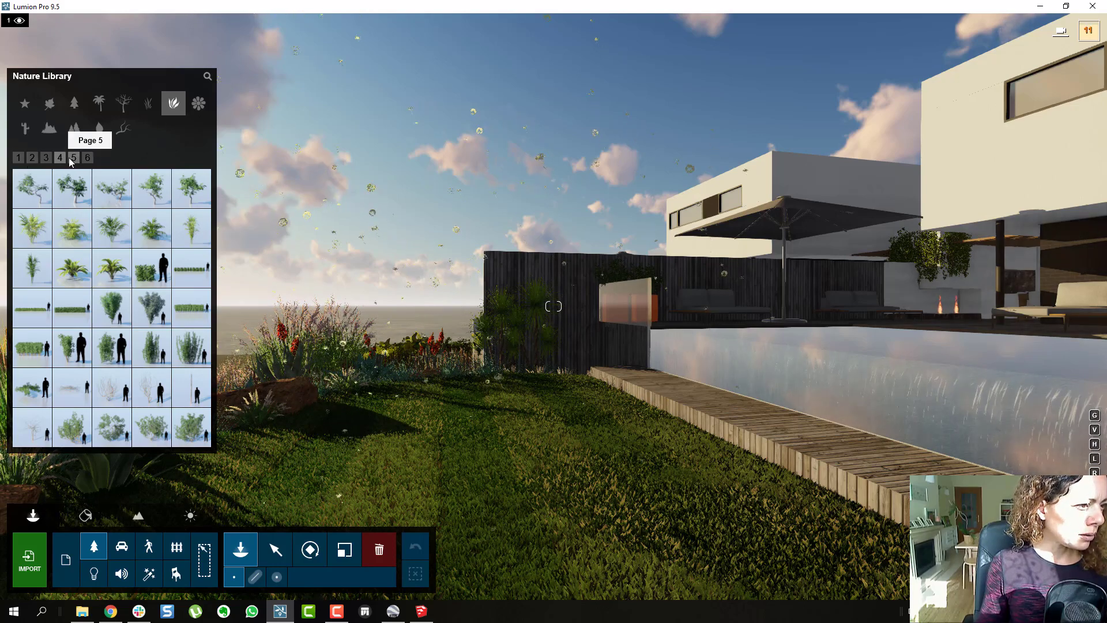
left_click(74, 157)
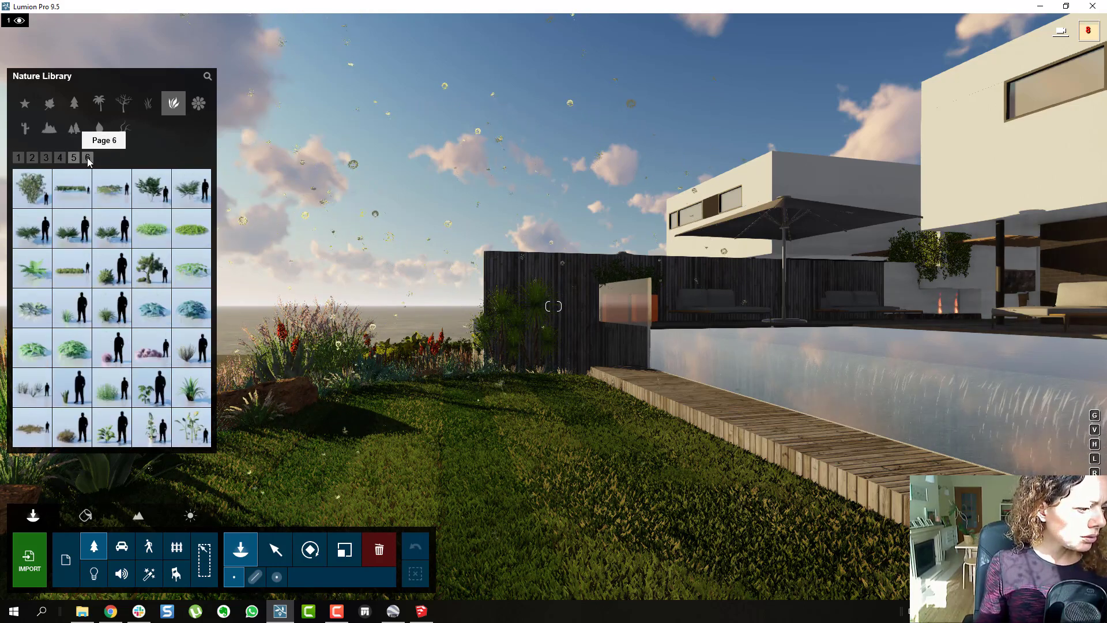
left_click(88, 158)
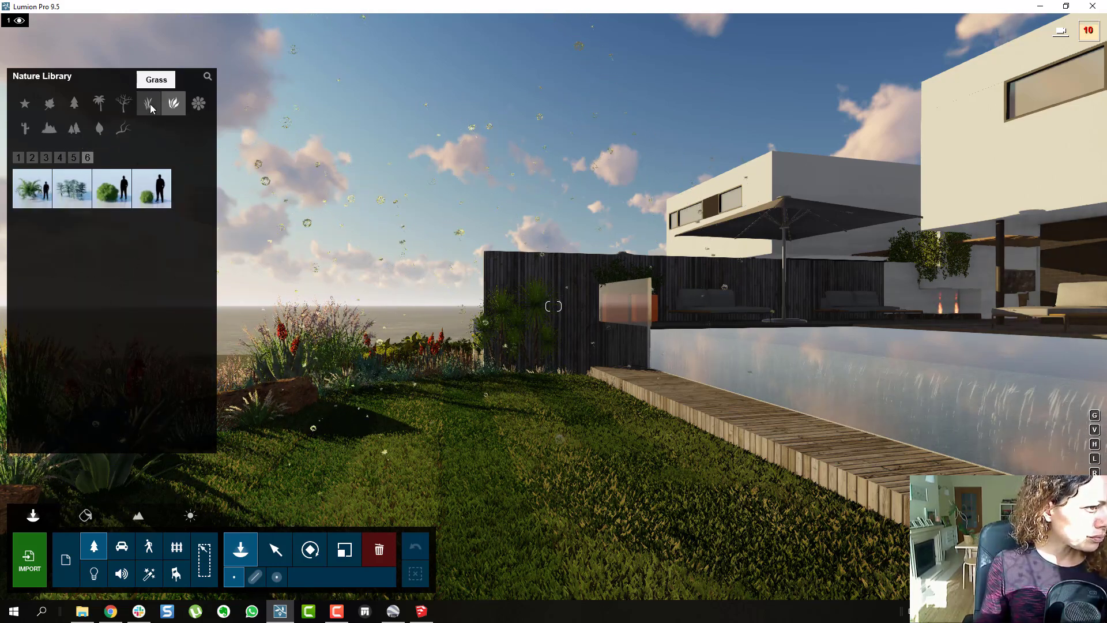
left_click(123, 130)
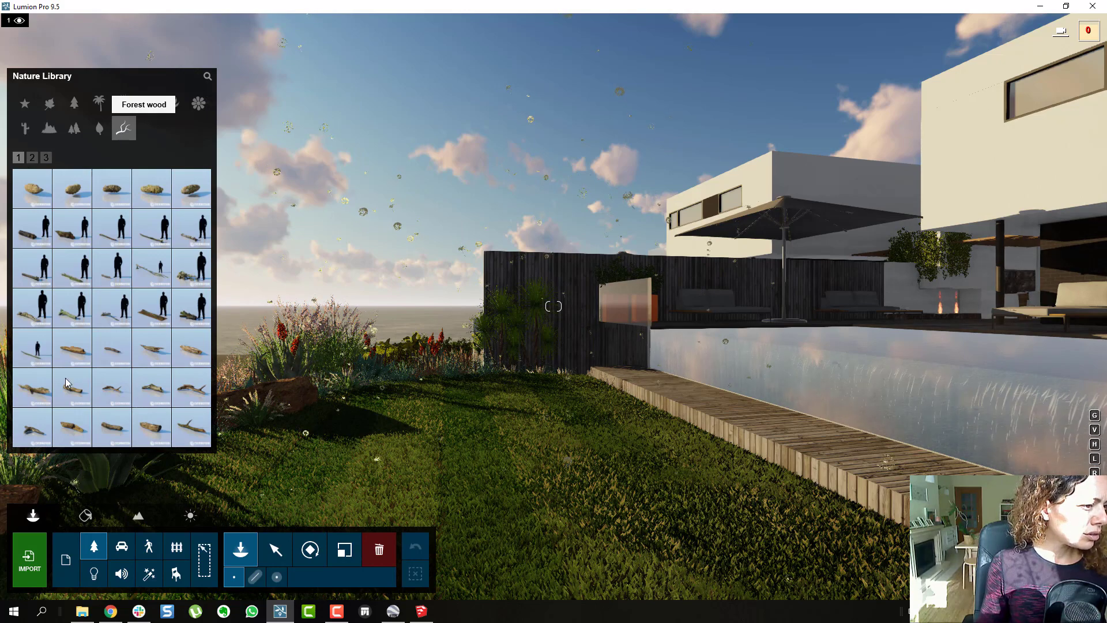
left_click(47, 158)
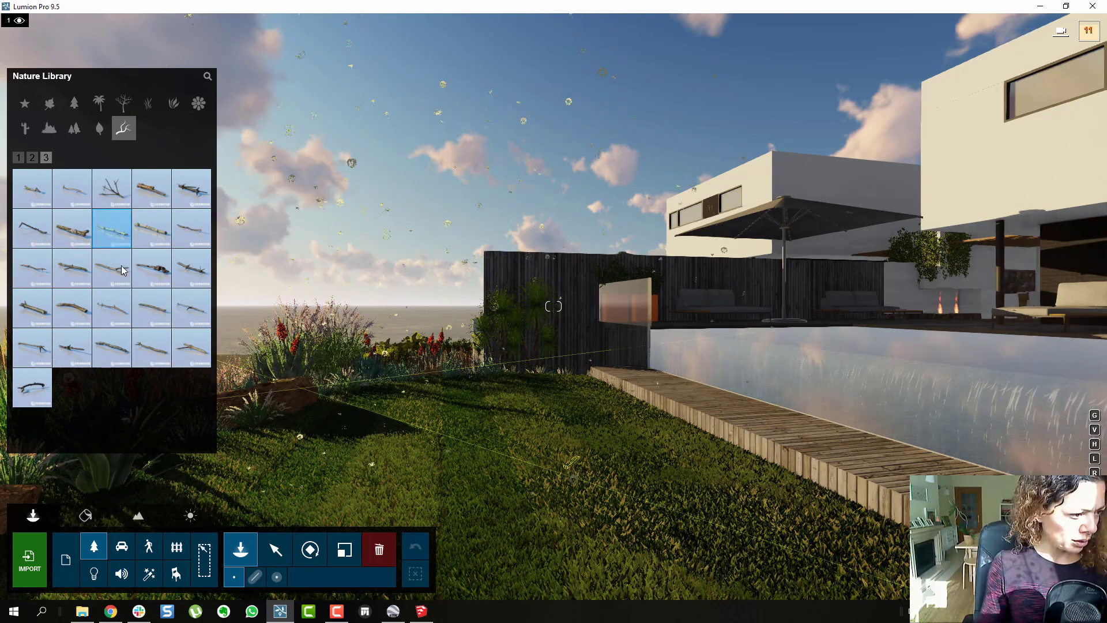
left_click(72, 268)
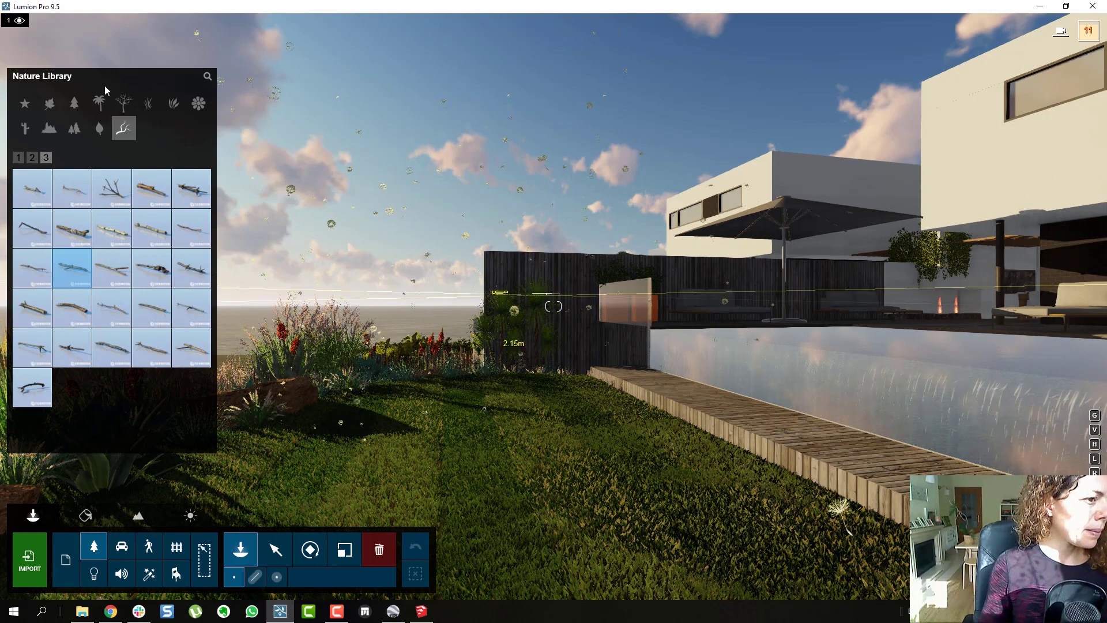
left_click(271, 553)
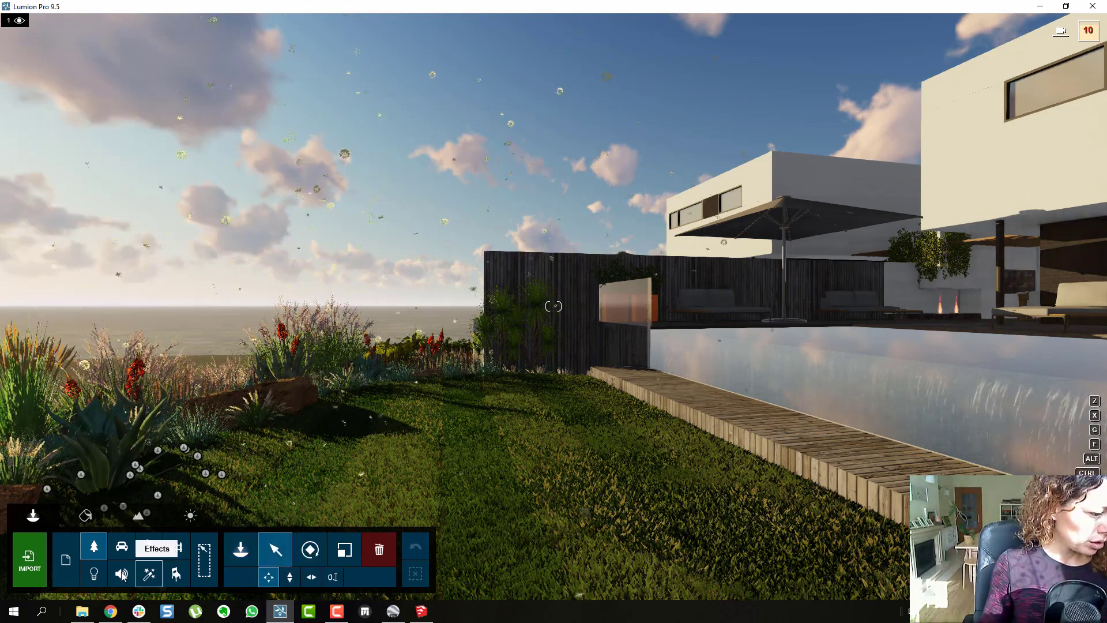
Step: Review the sound library's categories for locations, nature, things and people
left_click(122, 574)
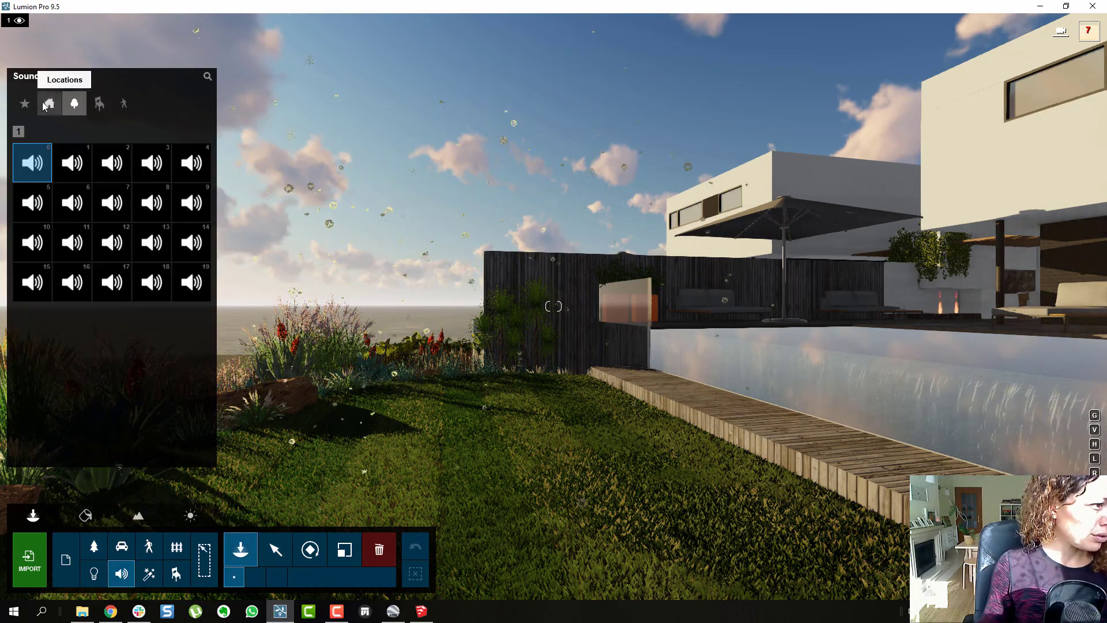
left_click(101, 104)
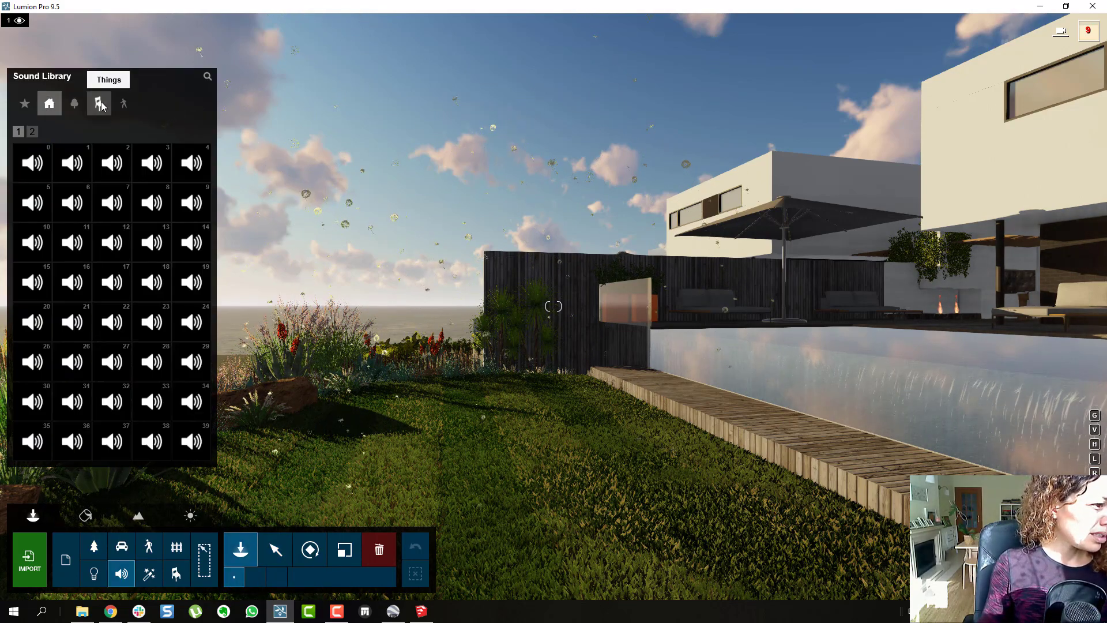
left_click(100, 106)
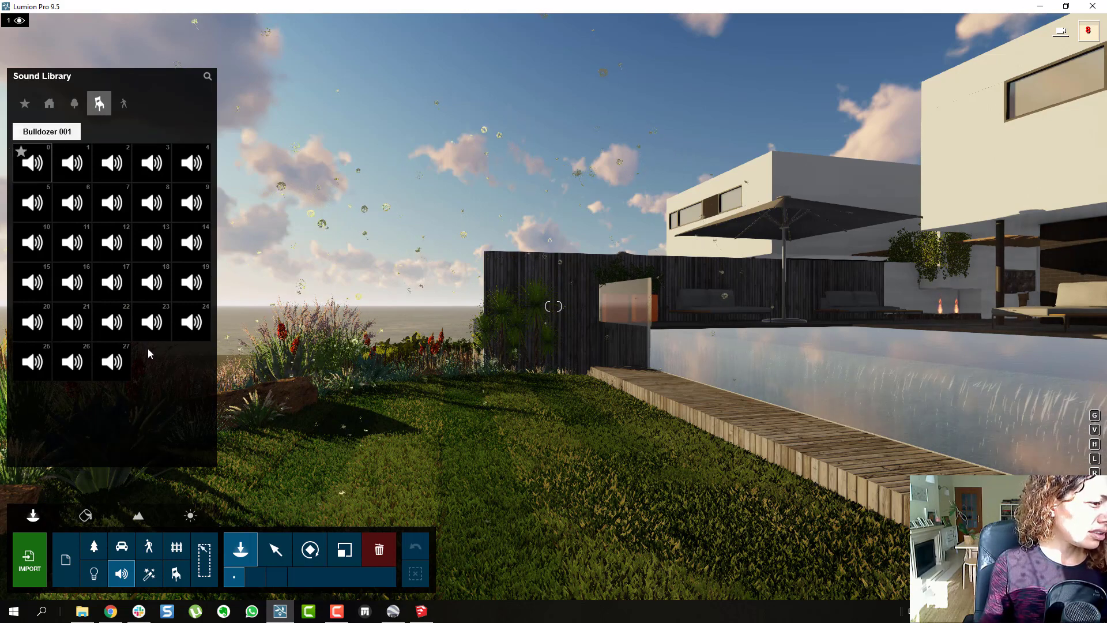
left_click(125, 104)
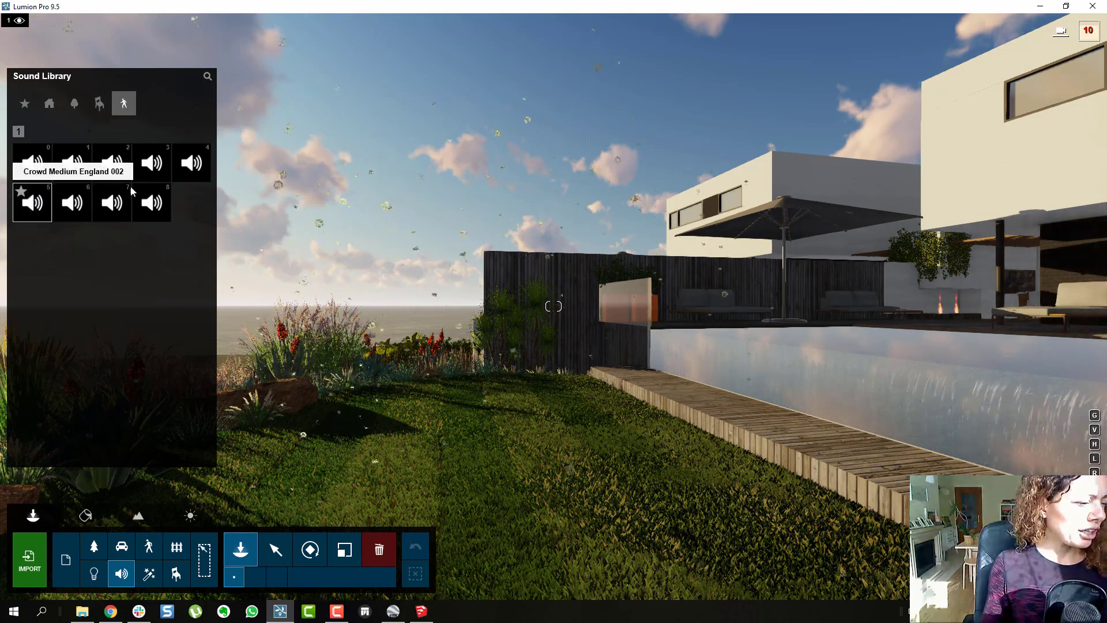
left_click(74, 104)
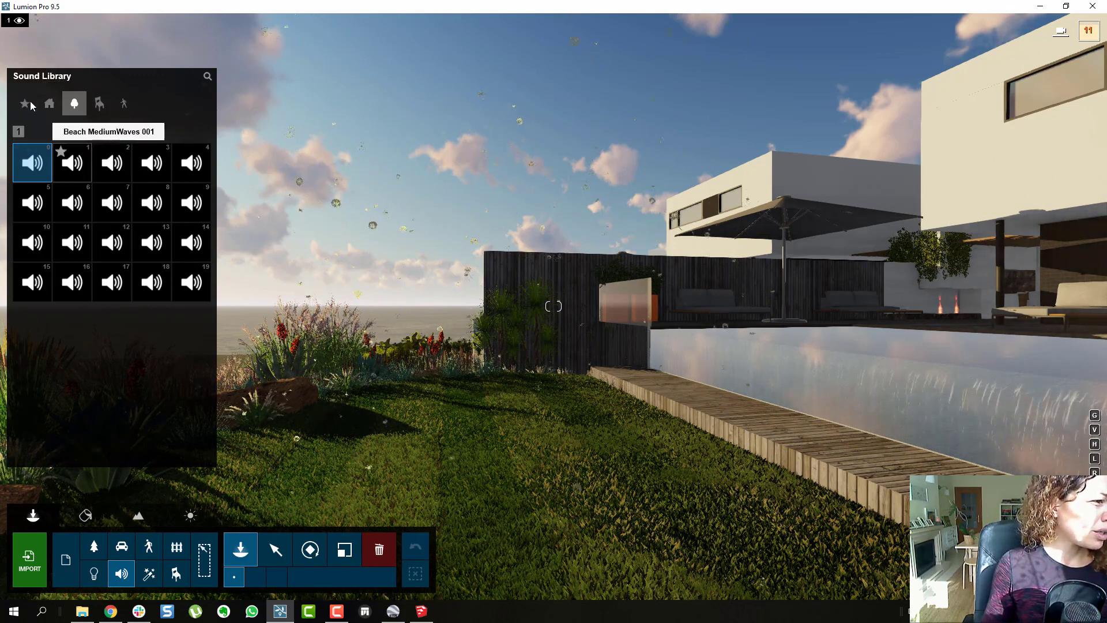
left_click(49, 103)
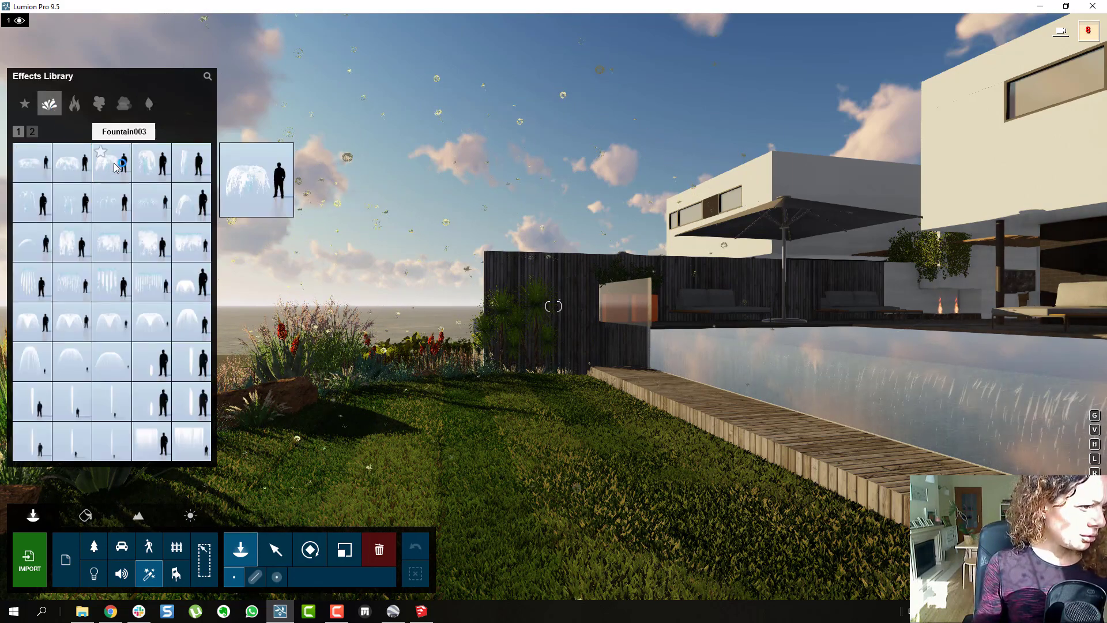
Step: Review the Effects Library's leaves, fountains, fire, smoke and fog categories, including the Fog 02 and Steam 03 effects
left_click(148, 104)
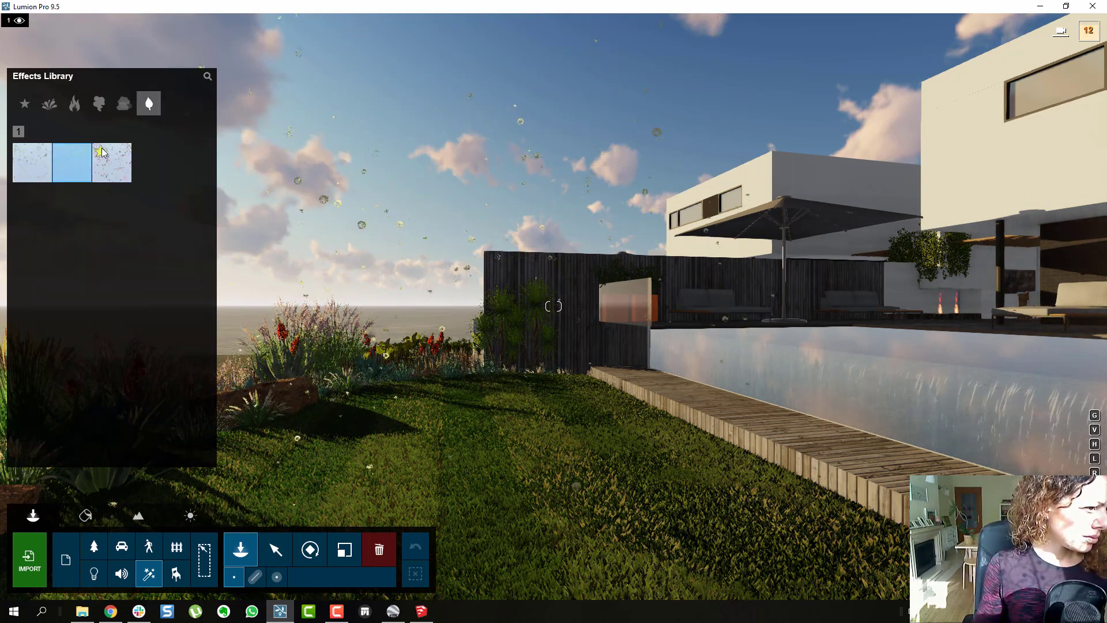
left_click(54, 106)
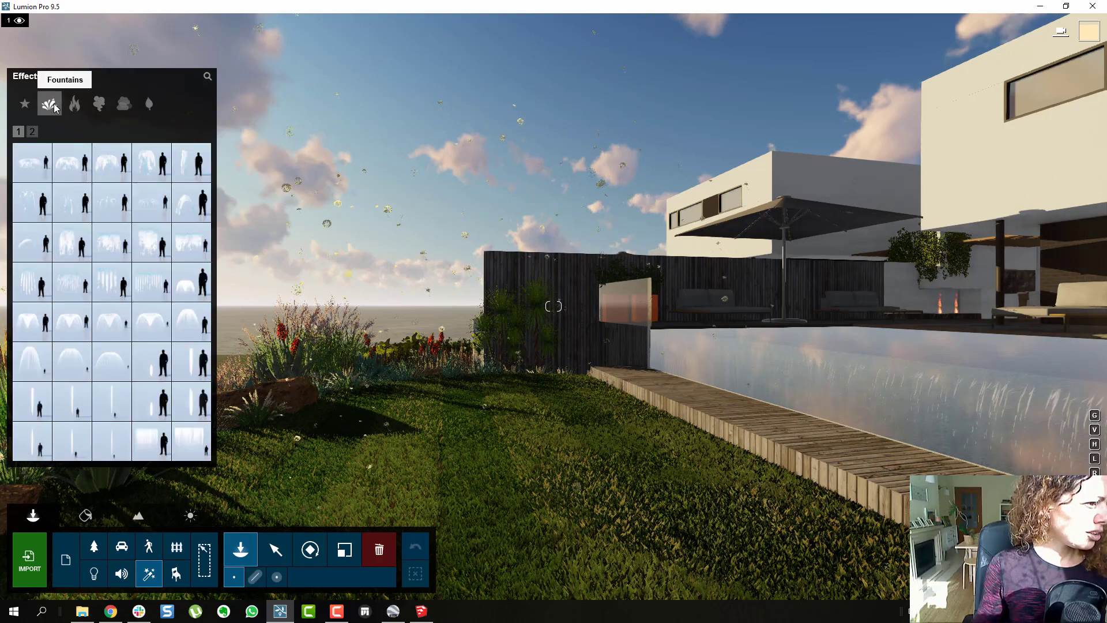
left_click(32, 132)
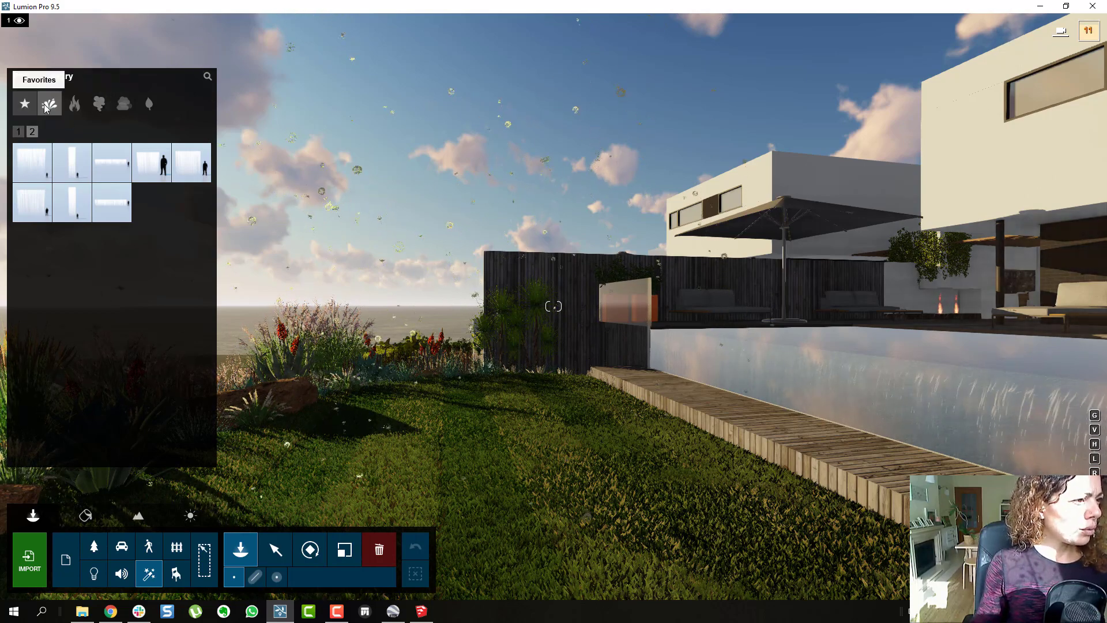
left_click(73, 106)
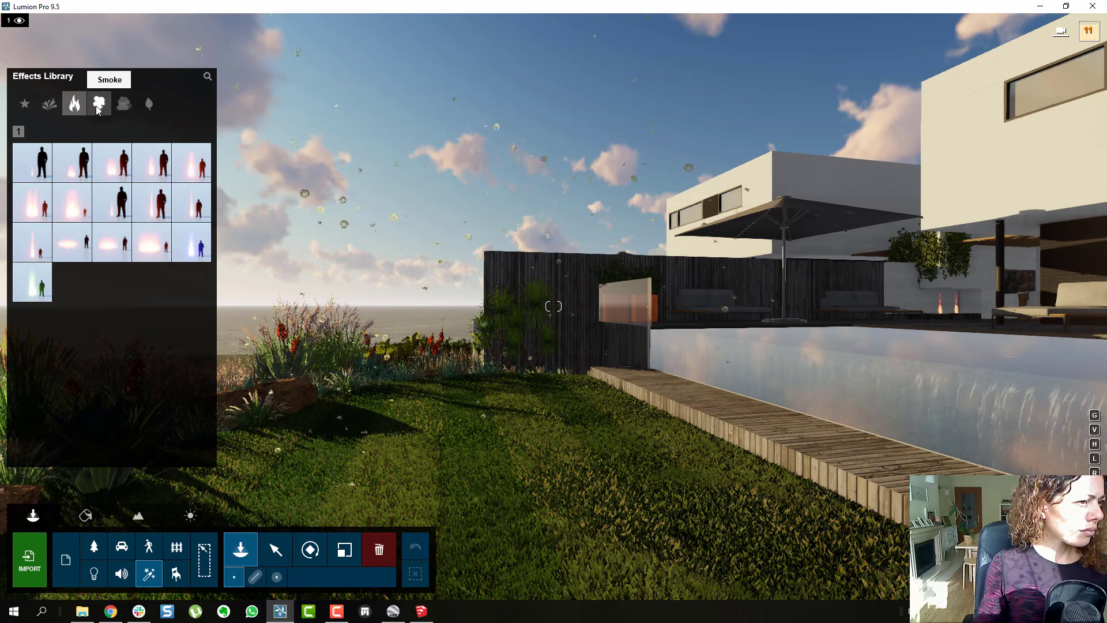
left_click(99, 106)
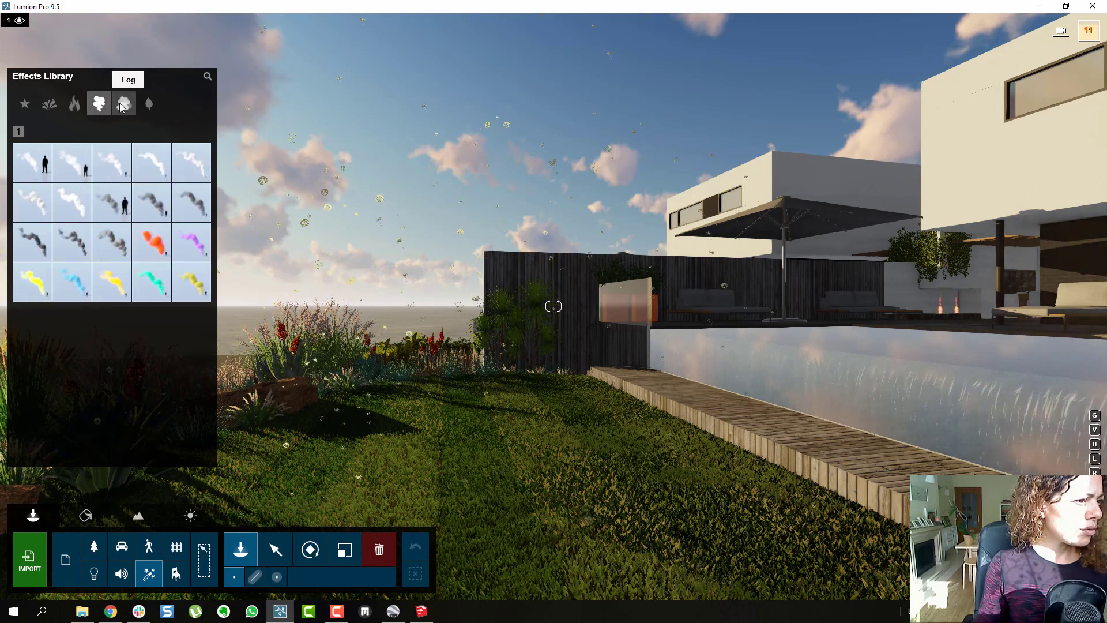
left_click(123, 105)
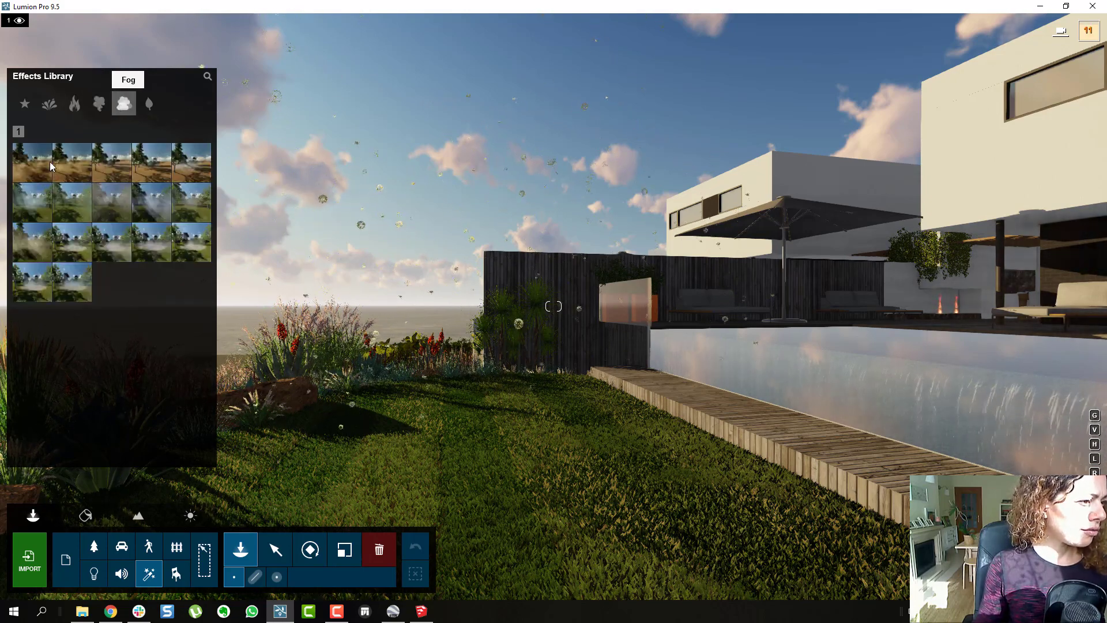
mouse_move(113, 198)
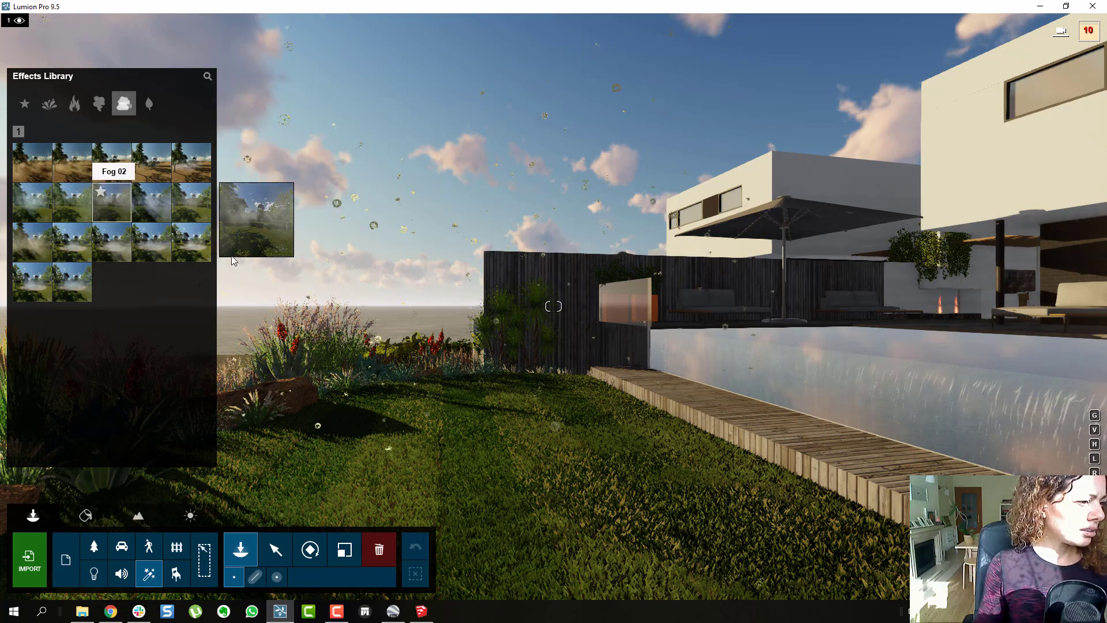
mouse_move(151, 243)
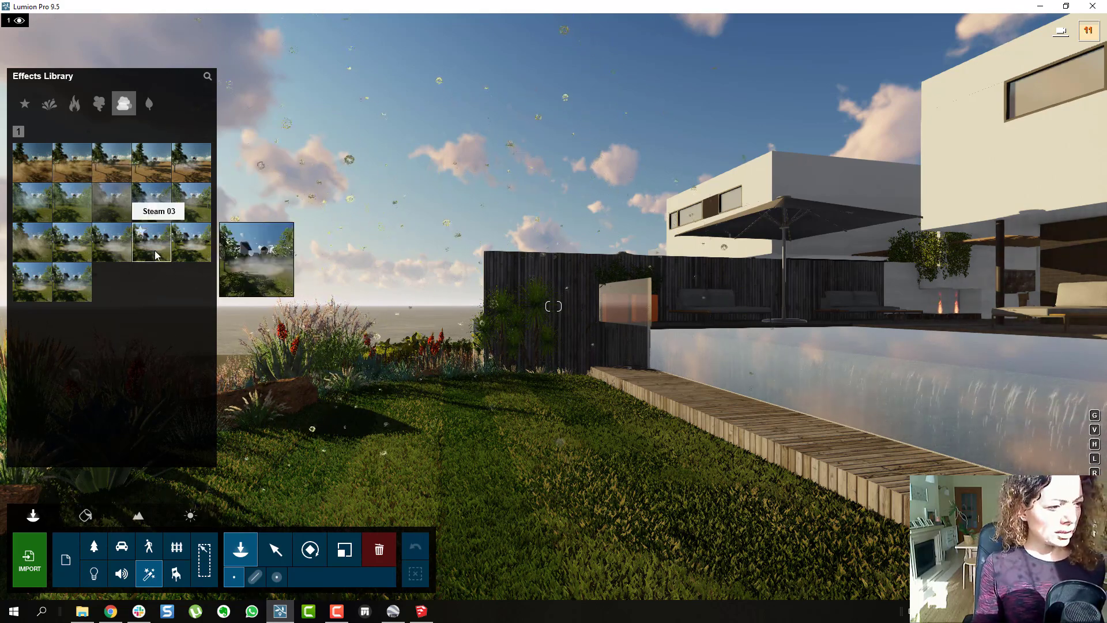
mouse_move(72, 282)
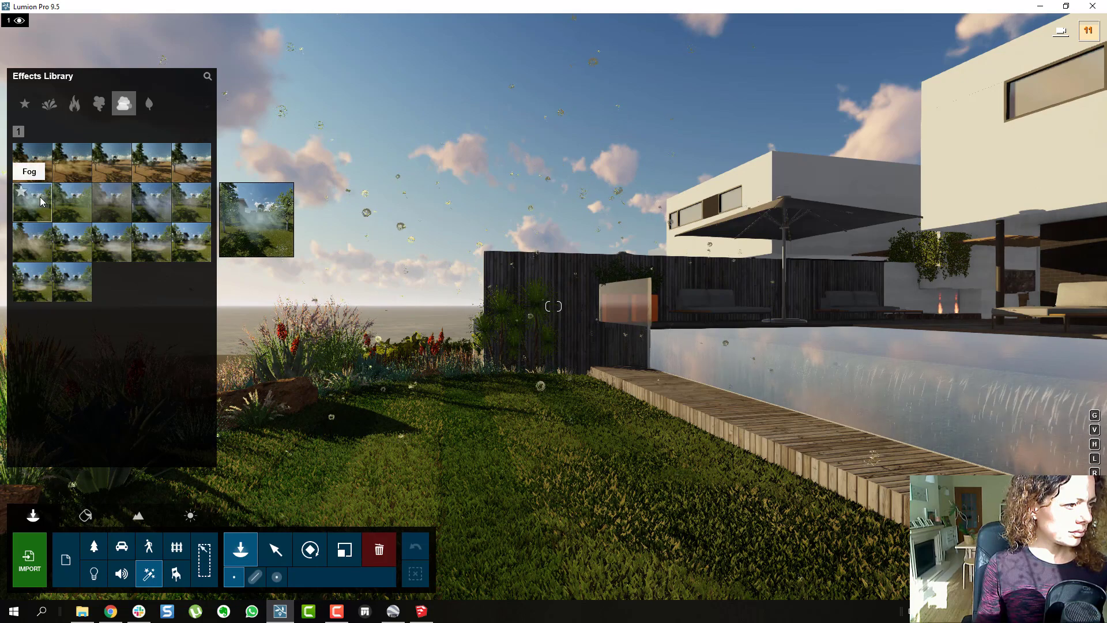
Step: Examine the flames and smoke of the fire bowl on the pool terrace, with the placed effects made selectable
key("s")
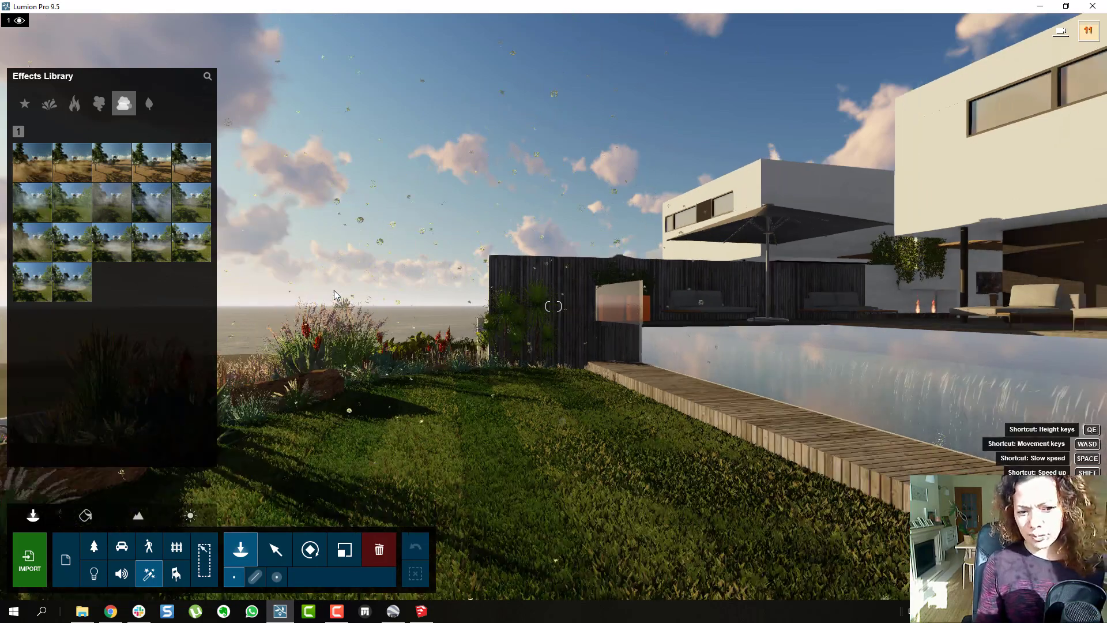
key("w")
right_click_drag(553, 307, 894, 306)
key("s")
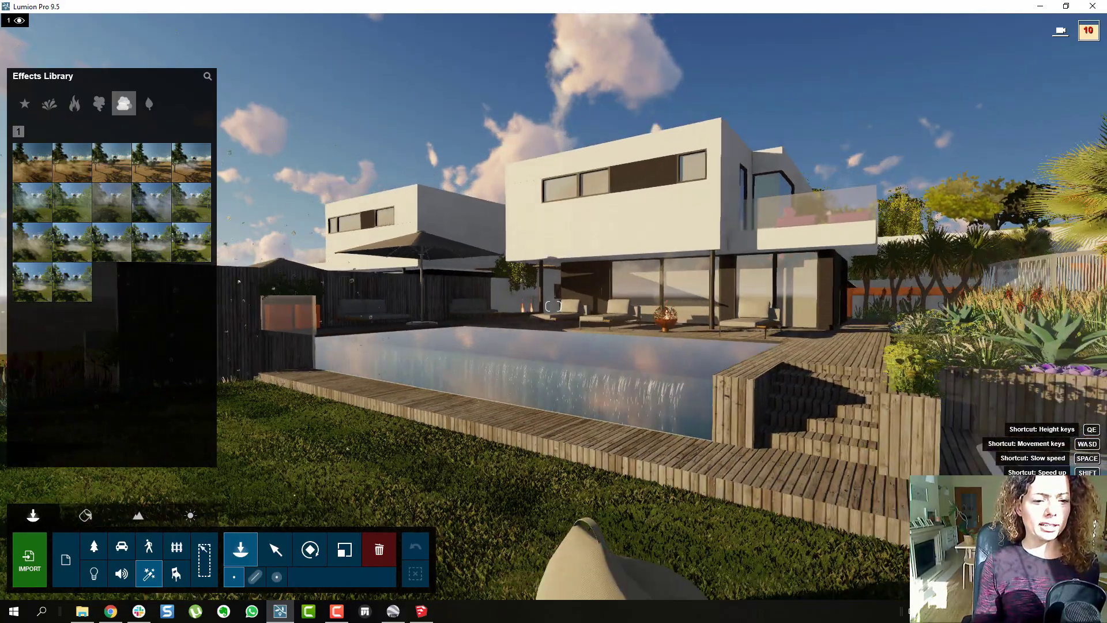
key("w")
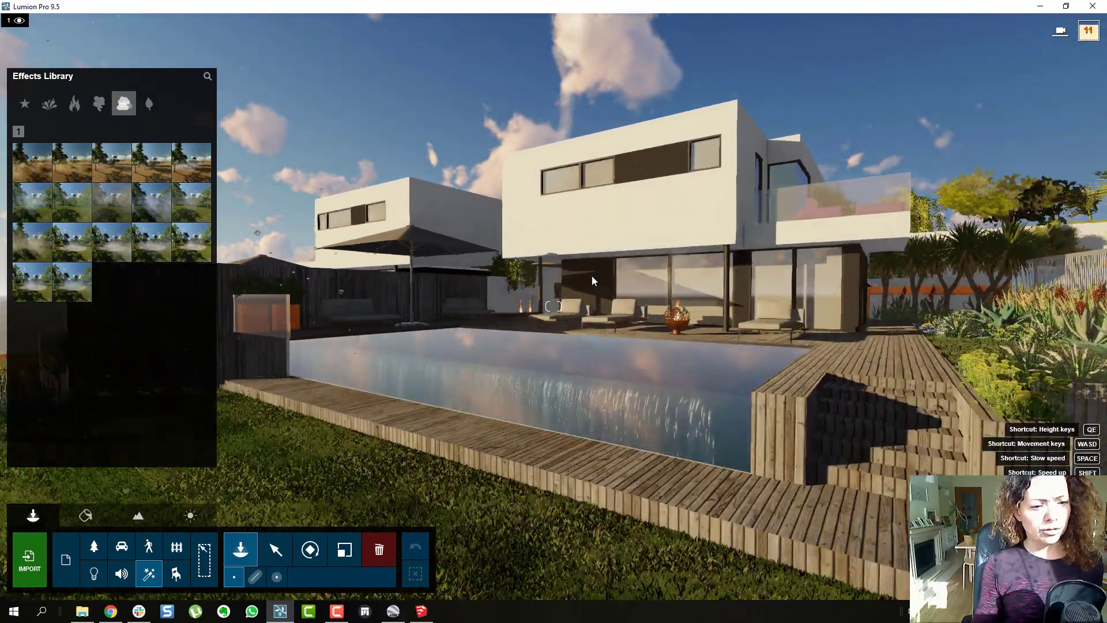
key("w")
right_click_drag(554, 306, 680, 314)
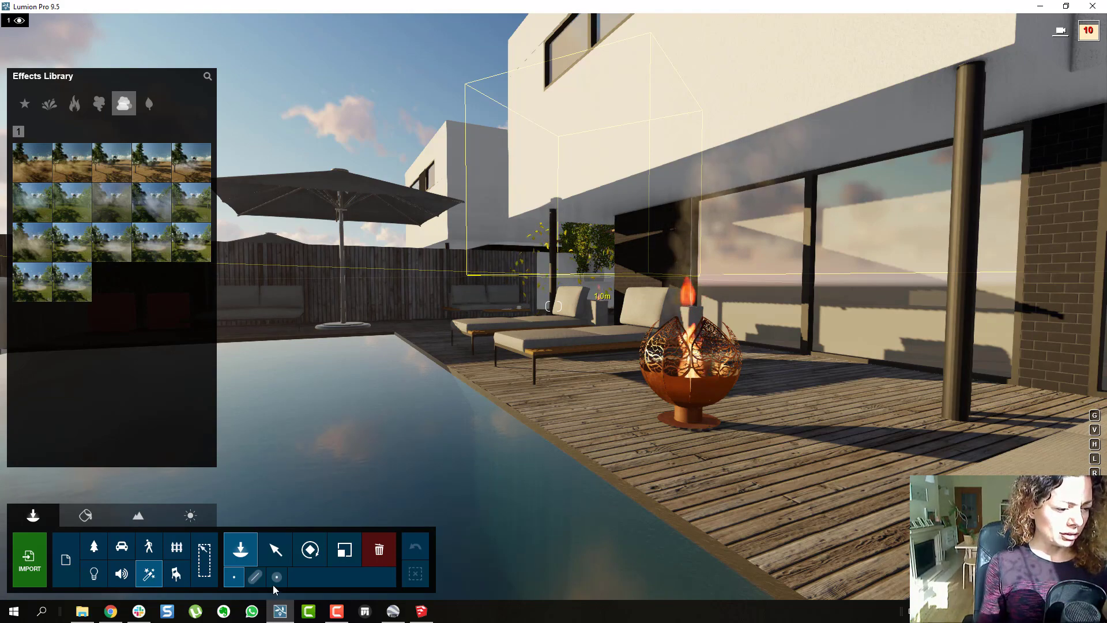
left_click(576, 277)
left_click(279, 551)
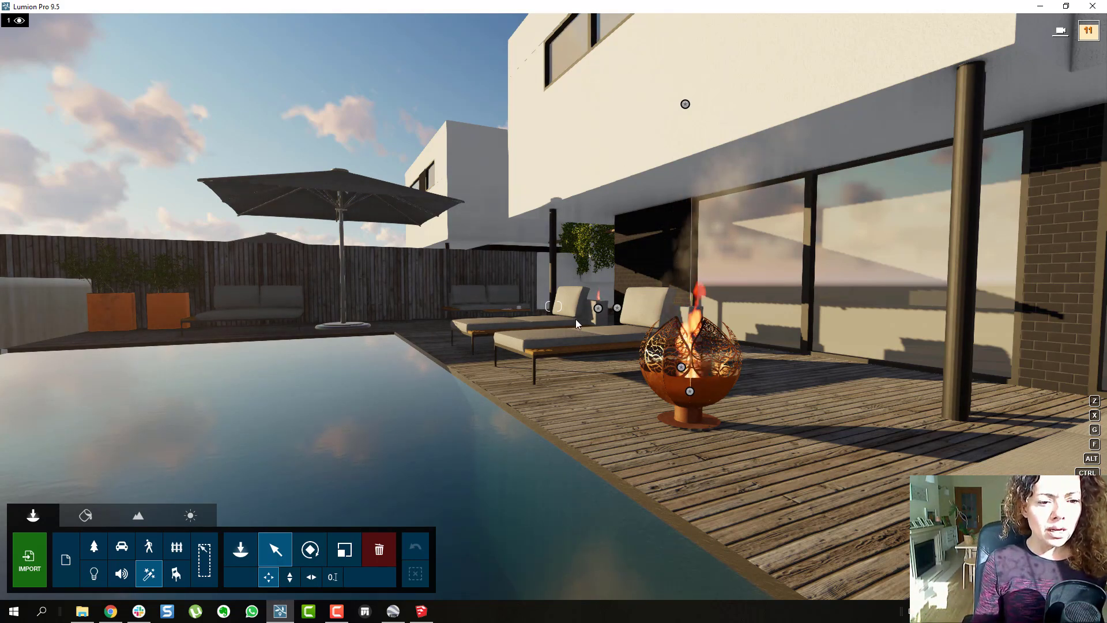
Step: Examine the overall scene with its placed effects, from the hot tub and from the lawn facing the pool's waterfall
key("s")
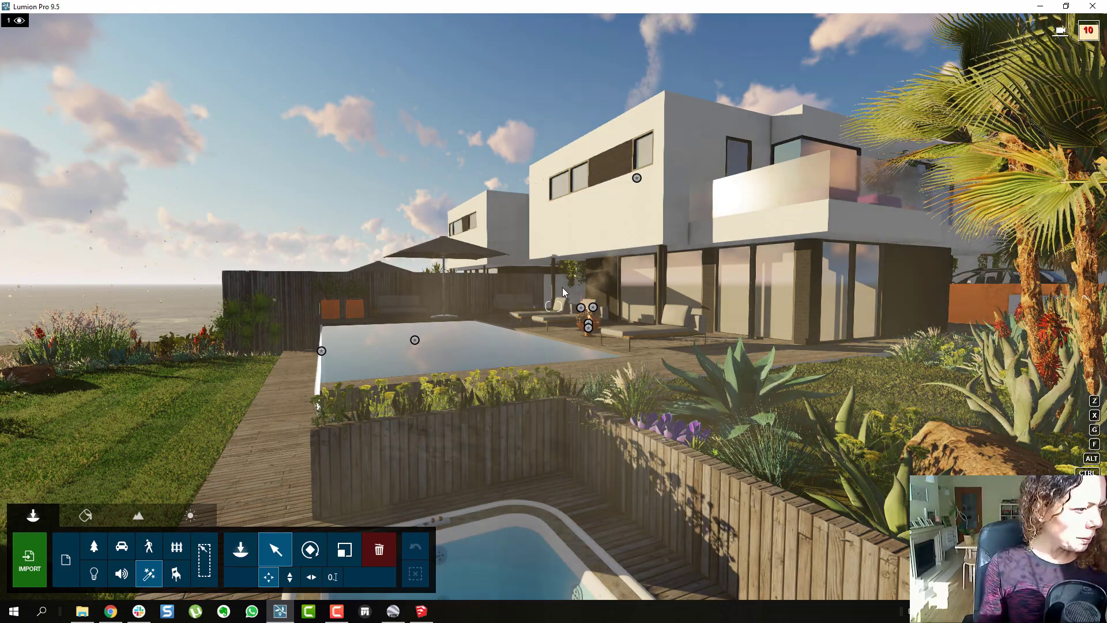
right_click_drag(559, 287, 559, 287)
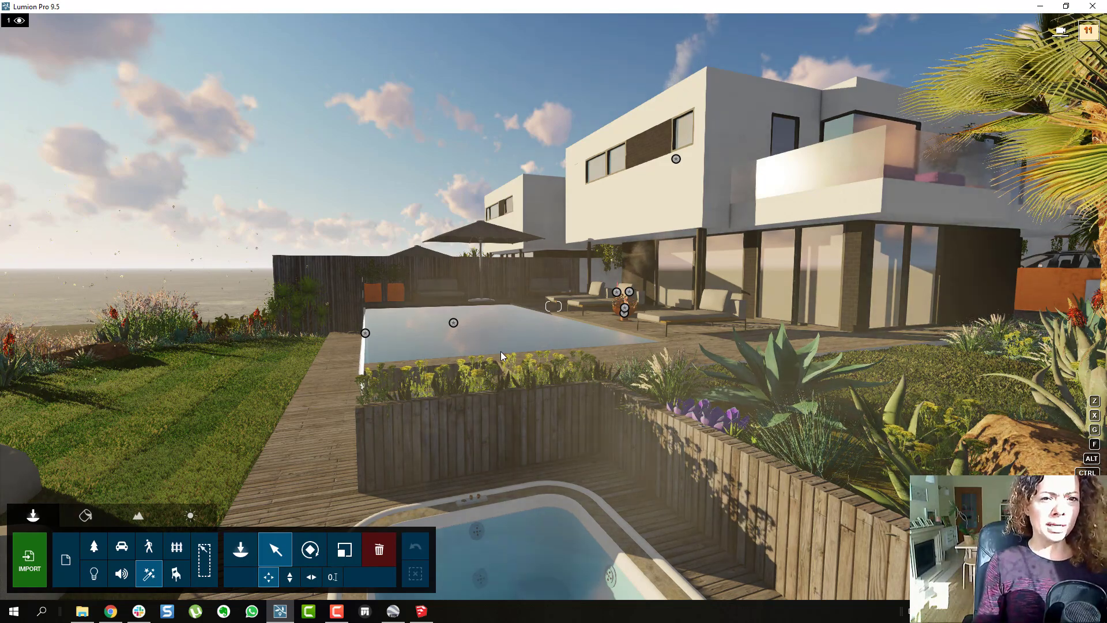
mouse_move(480, 334)
right_mouse_down()
mouse_move(356, 337)
mouse_move(513, 316)
mouse_move(512, 331)
mouse_move(489, 338)
mouse_move(536, 400)
mouse_move(507, 387)
mouse_move(480, 332)
right_mouse_up()
key("w")
key("s")
key("s")
key("s")
key("s")
key("s")
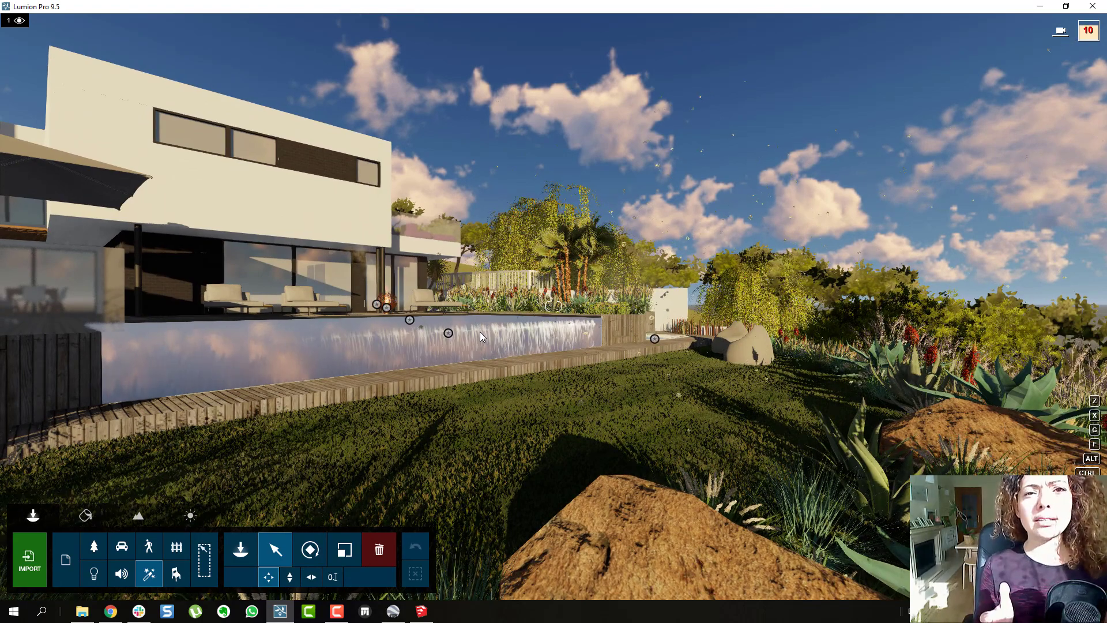